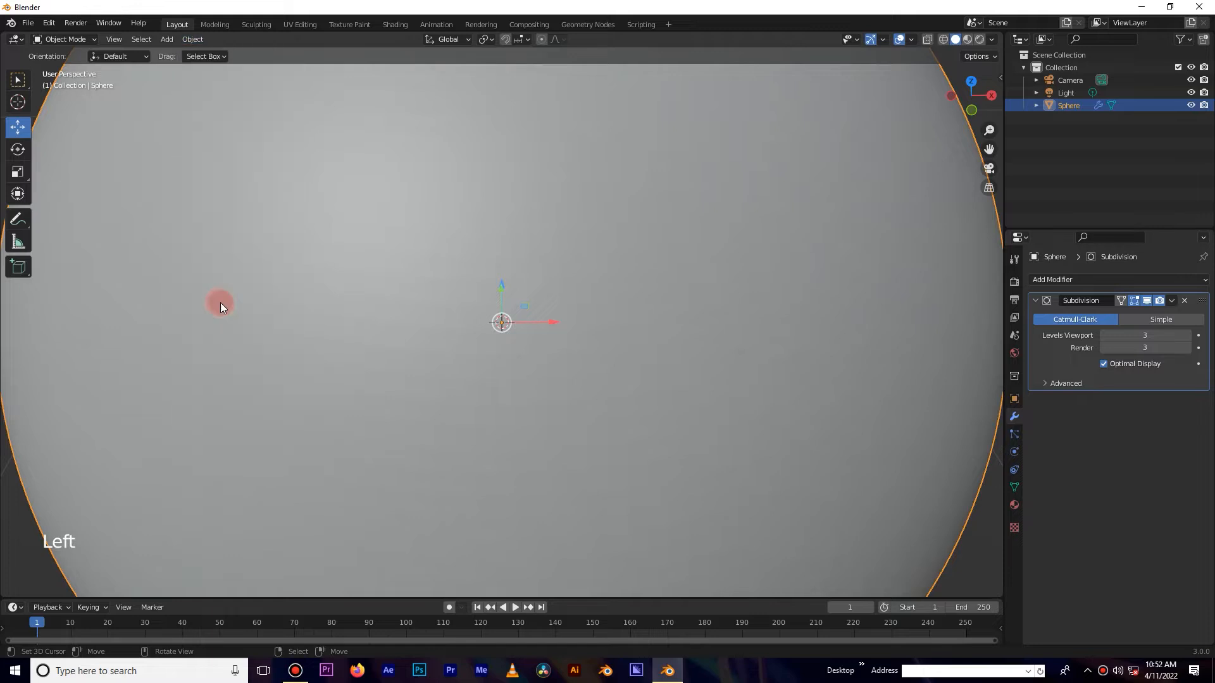
# Apply the Subdivision modifier to the sphere.
pyautogui.scroll(-9, 631, 376)
pyautogui.moveTo(578, 392)
pyautogui.mouseDown(button='middle')
pyautogui.moveTo(578, 222)
pyautogui.moveTo(581, 405)
pyautogui.mouseUp(button='middle')
pyautogui.scroll(4, 553, 345)
pyautogui.press('KP_1')
pyautogui.scroll(-4, 515, 289)
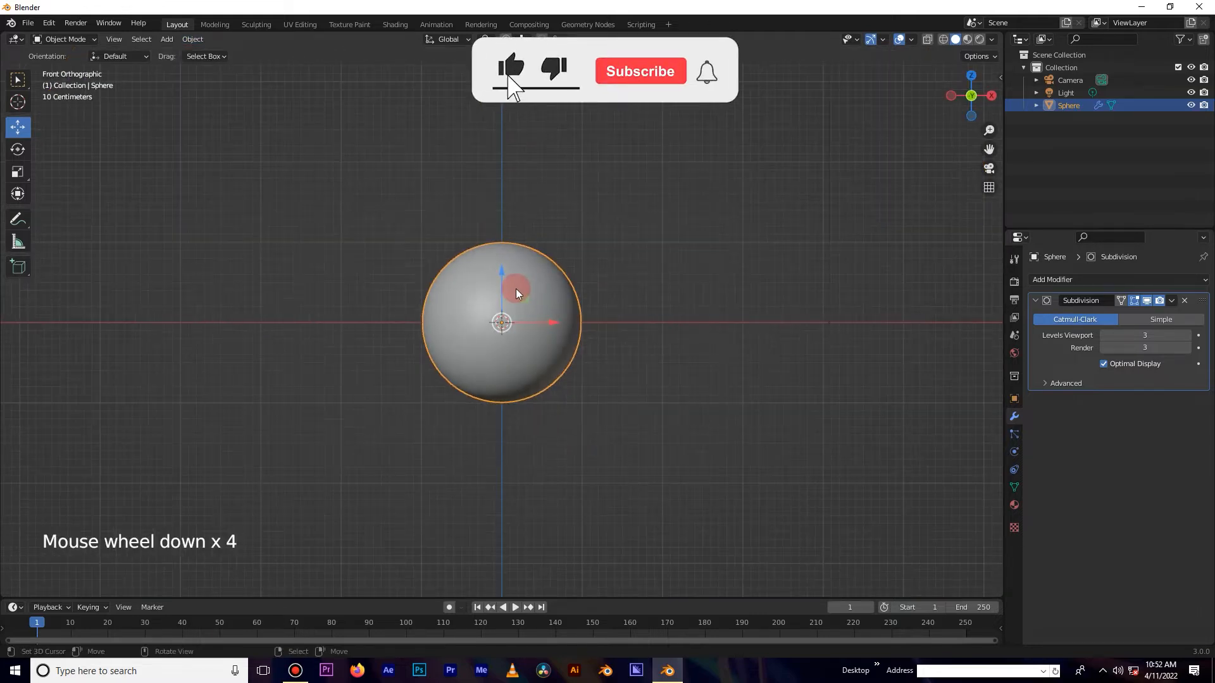
pyautogui.press('Tab')
pyautogui.scroll(2, 515, 288)
pyautogui.press('Tab')
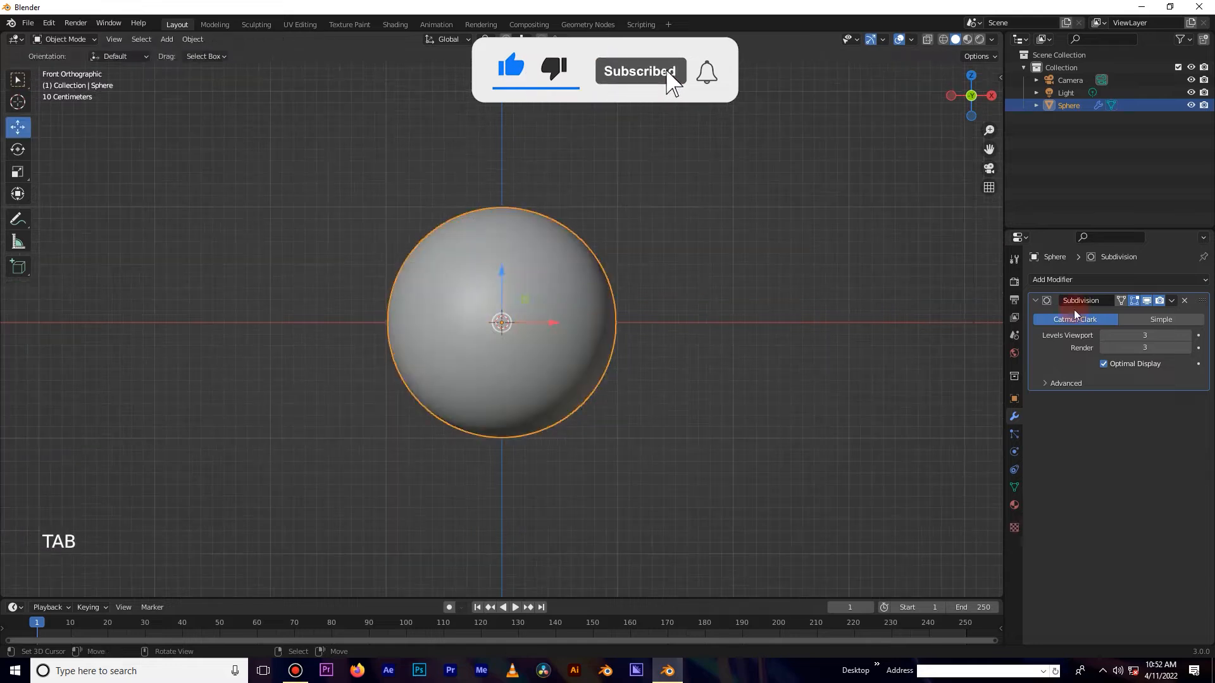
pyautogui.click(1170, 302)
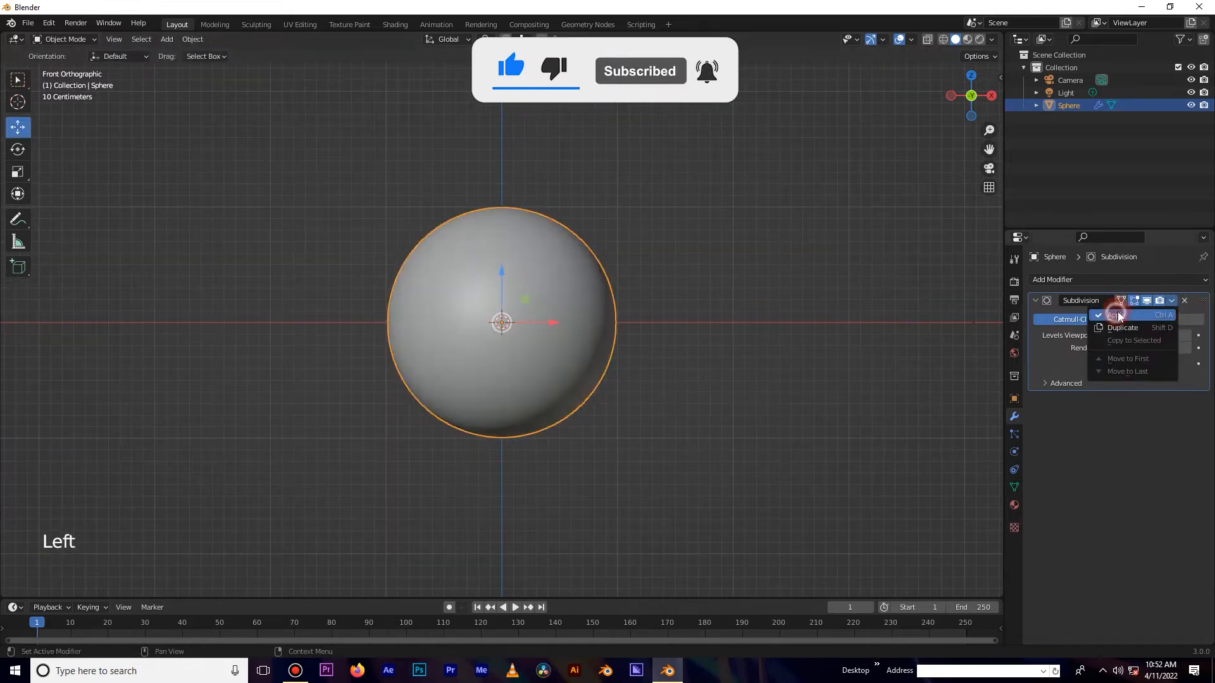
pyautogui.click(1116, 315)
# Switch to the Shading workspace.
pyautogui.press('Tab')
pyautogui.scroll(4, 563, 323)
pyautogui.moveTo(561, 320); pyautogui.dragTo(290, 385, button='middle')
pyautogui.press('Tab')
pyautogui.scroll(-5, 534, 266)
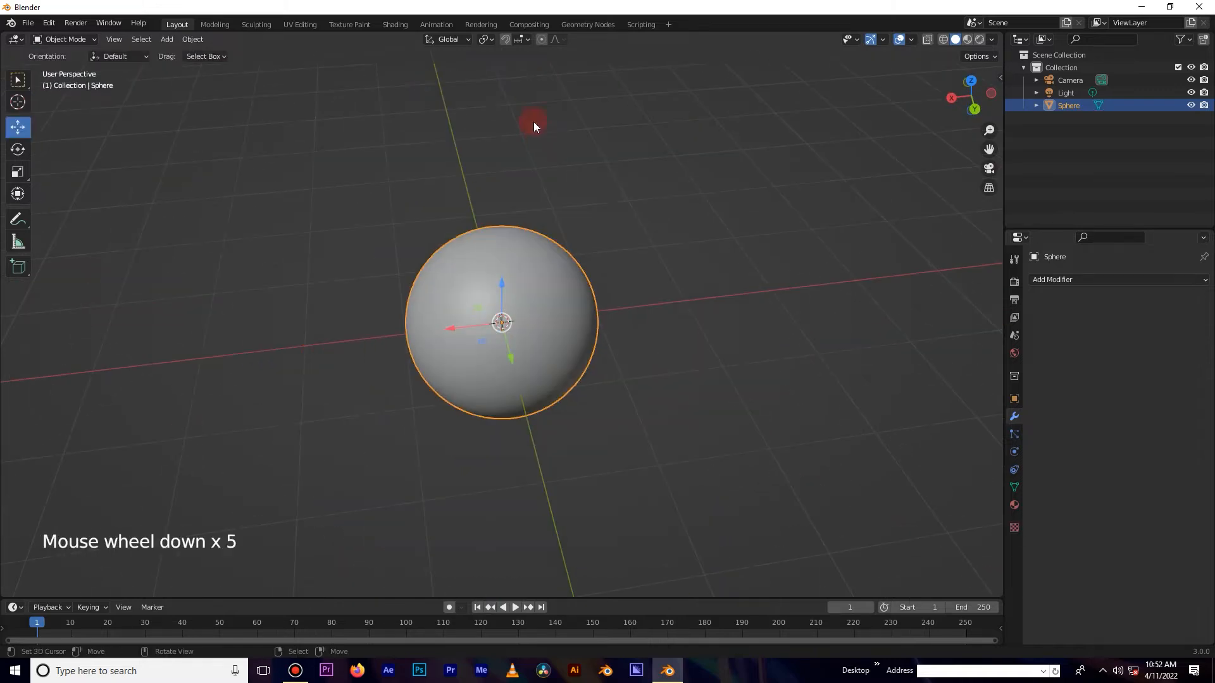
pyautogui.click(393, 25)
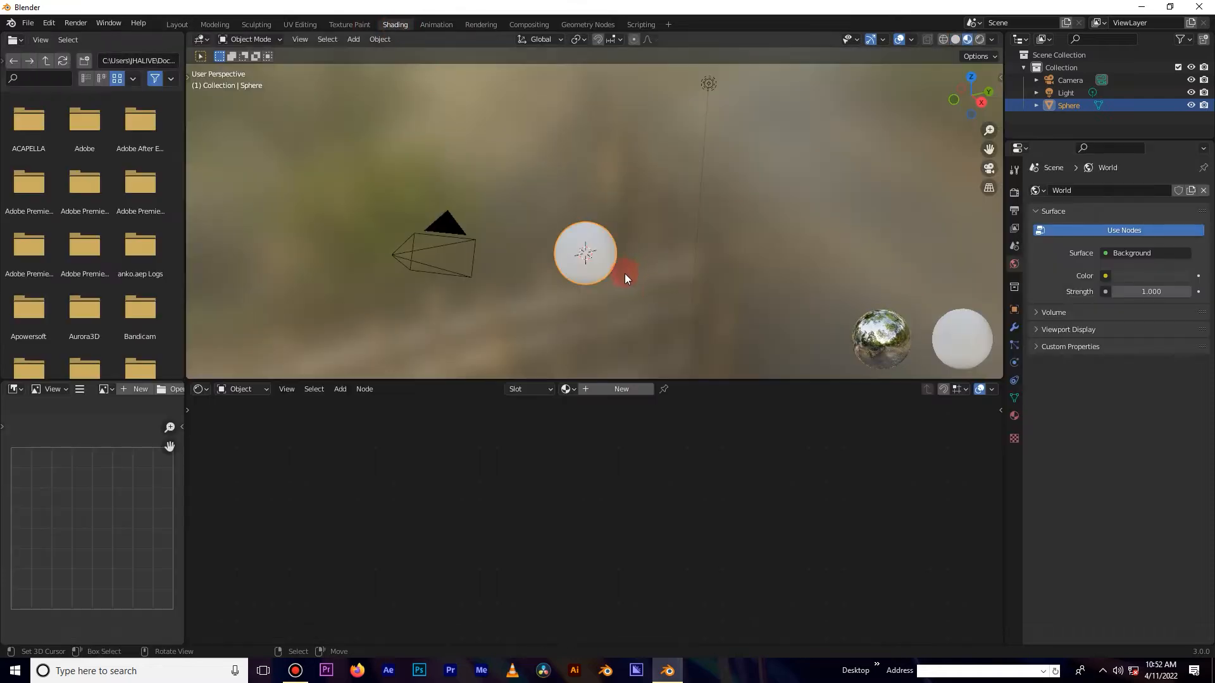
# Create a new material for the sphere.
pyautogui.scroll(5, 626, 282)
pyautogui.keyDown('shift'); pyautogui.moveTo(626, 253); pyautogui.dragTo(633, 210, button='middle'); pyautogui.keyUp('shift')
pyautogui.scroll(2, 629, 256)
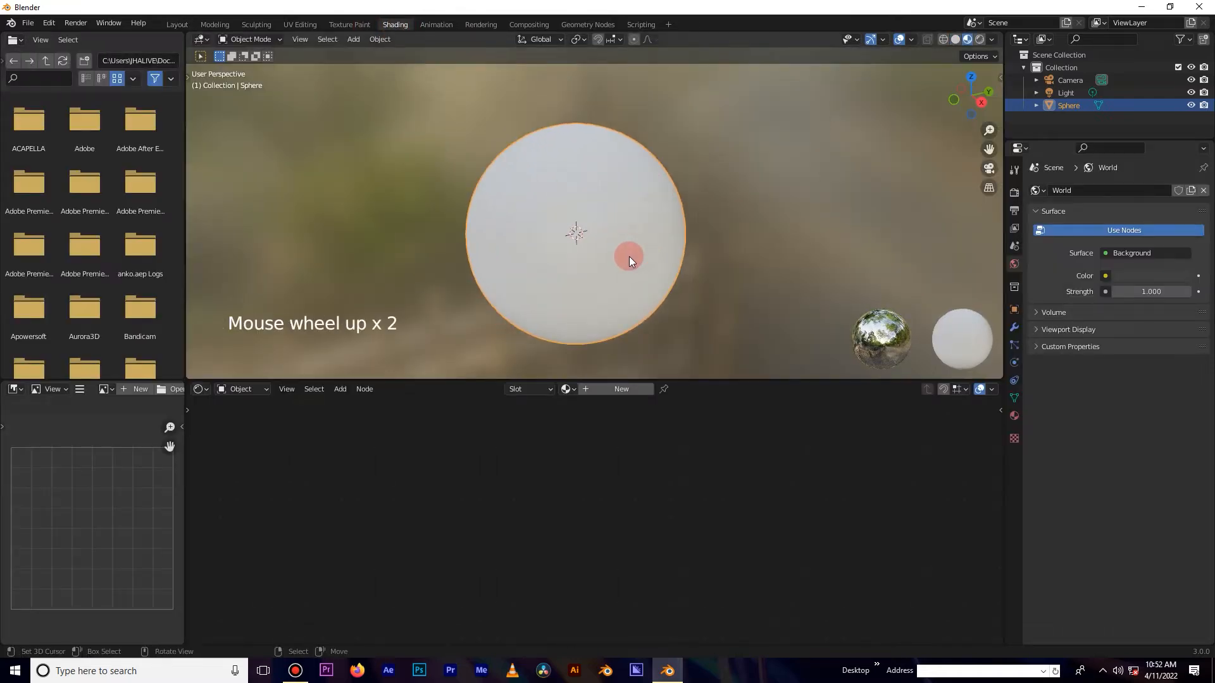
pyautogui.scroll(-3, 640, 258)
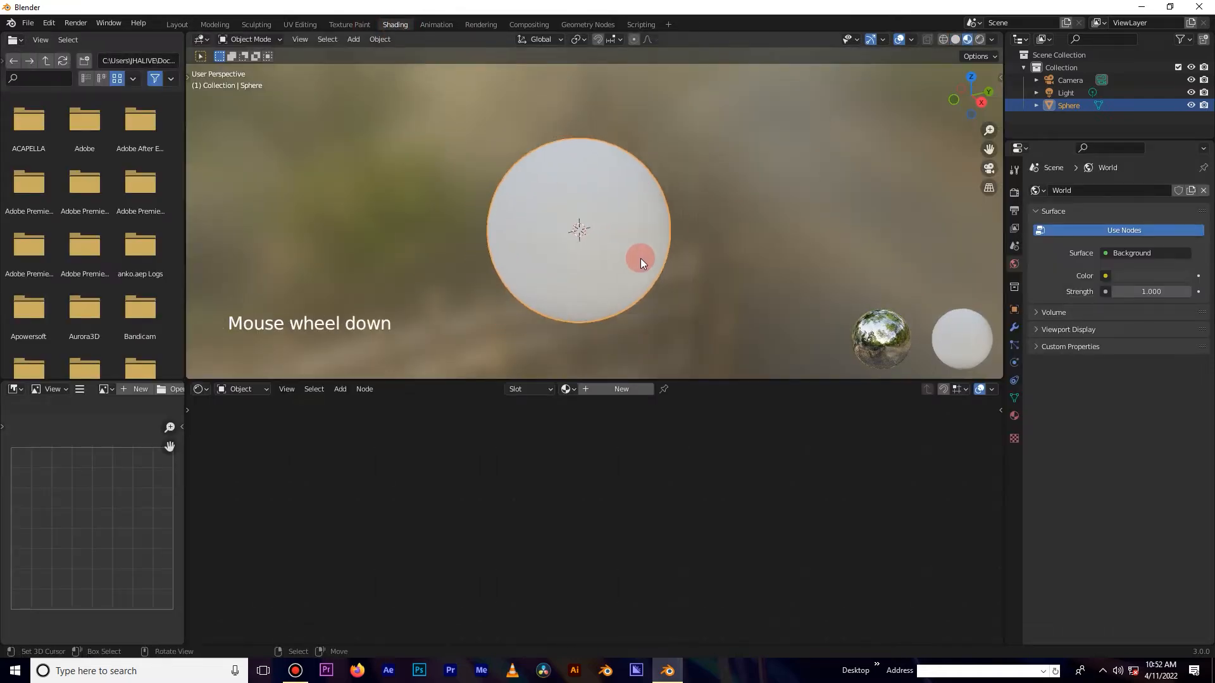
pyautogui.click(610, 390)
pyautogui.moveTo(414, 479); pyautogui.dragTo(489, 527, button='middle')
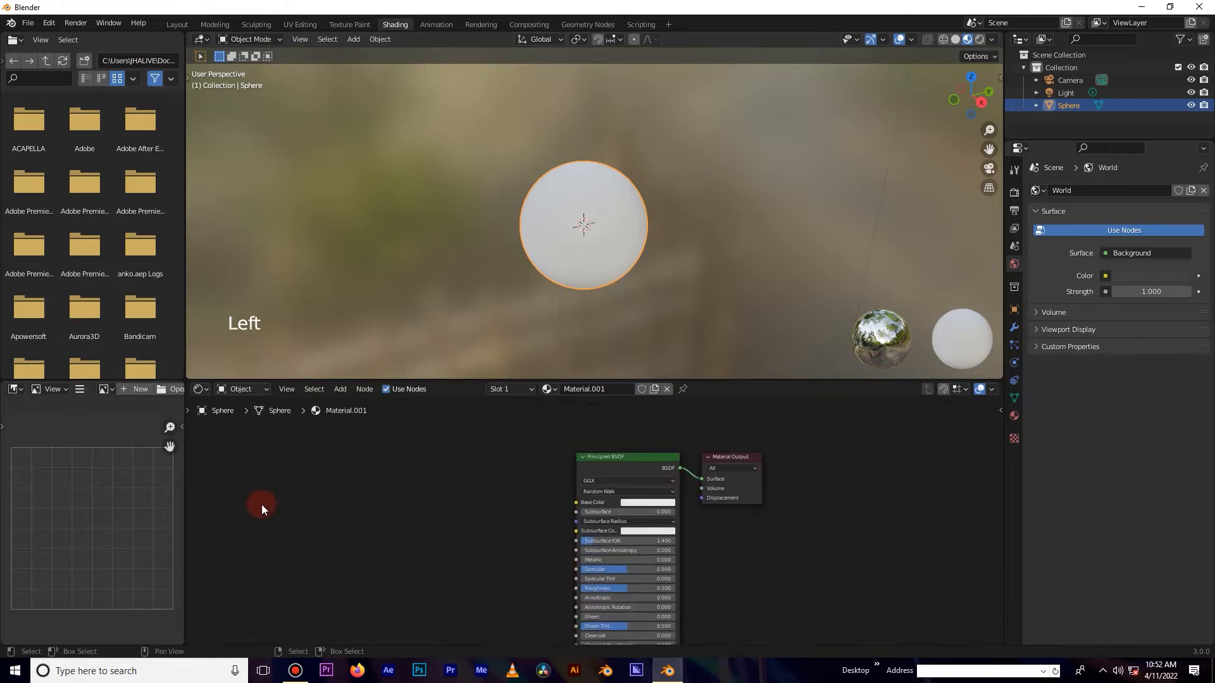
# Join the image editor and file browser areas into the neighbouring node editor and 3D viewport.
pyautogui.rightClick(185, 473)
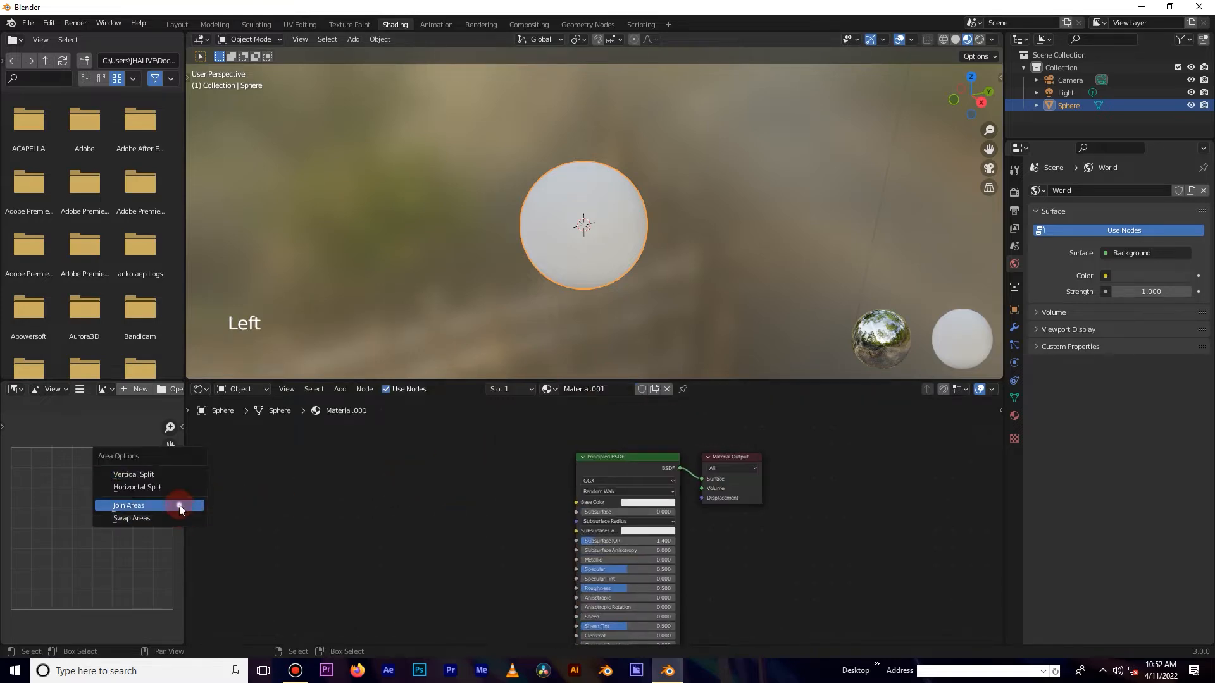
pyautogui.click(111, 505)
pyautogui.click(110, 504)
pyautogui.rightClick(184, 337)
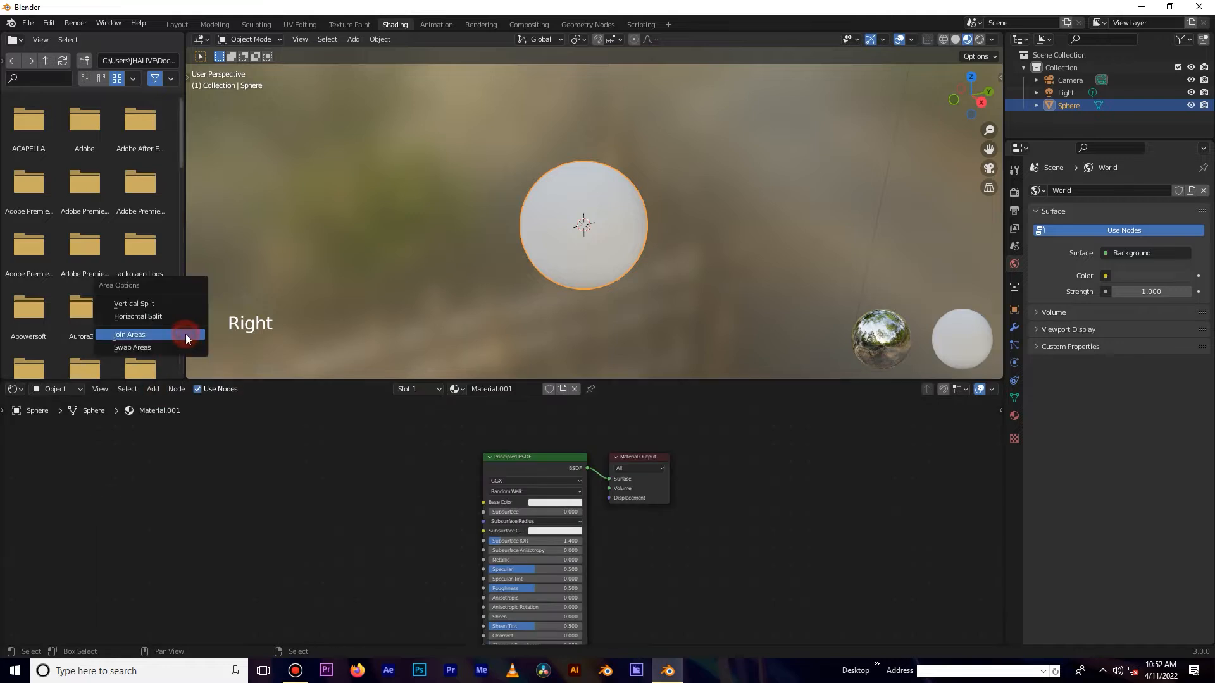
pyautogui.click(185, 334)
pyautogui.click(171, 333)
# Add a ColorRamp node to the shader node tree.
pyautogui.scroll(-1, 534, 281)
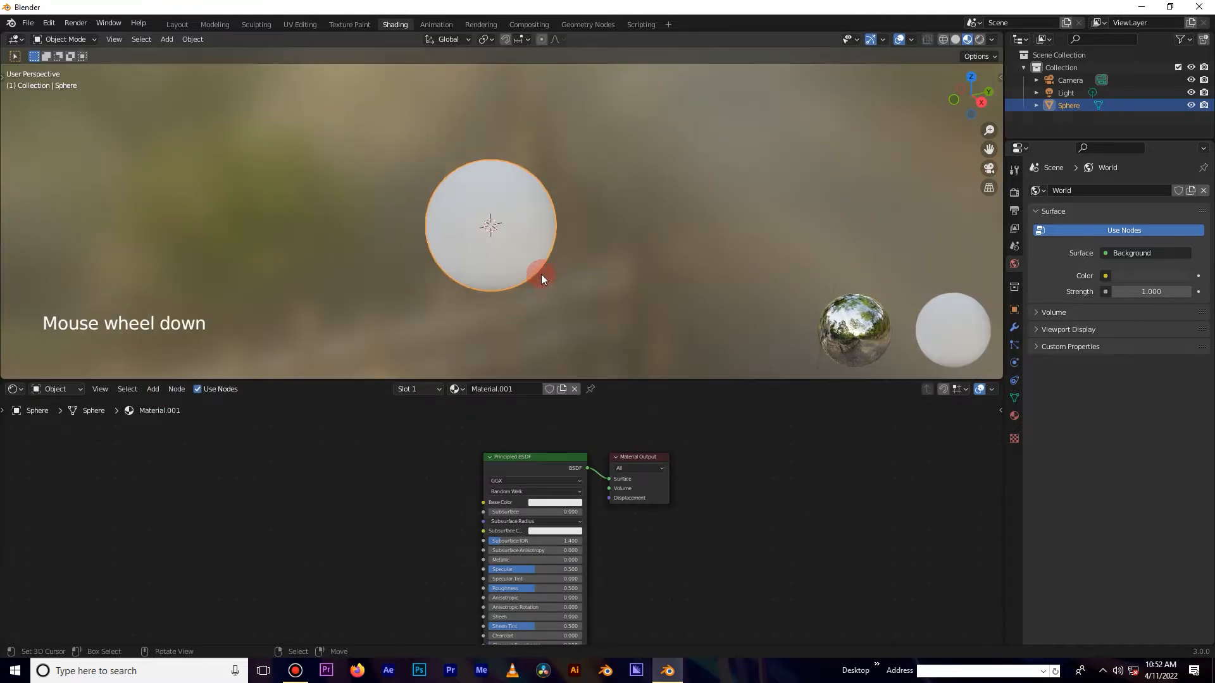
pyautogui.scroll(6, 541, 278)
pyautogui.moveTo(542, 282); pyautogui.dragTo(598, 232, button='middle')
pyautogui.keyDown('shift'); pyautogui.moveTo(381, 566); pyautogui.dragTo(472, 545, button='middle'); pyautogui.keyUp('shift')
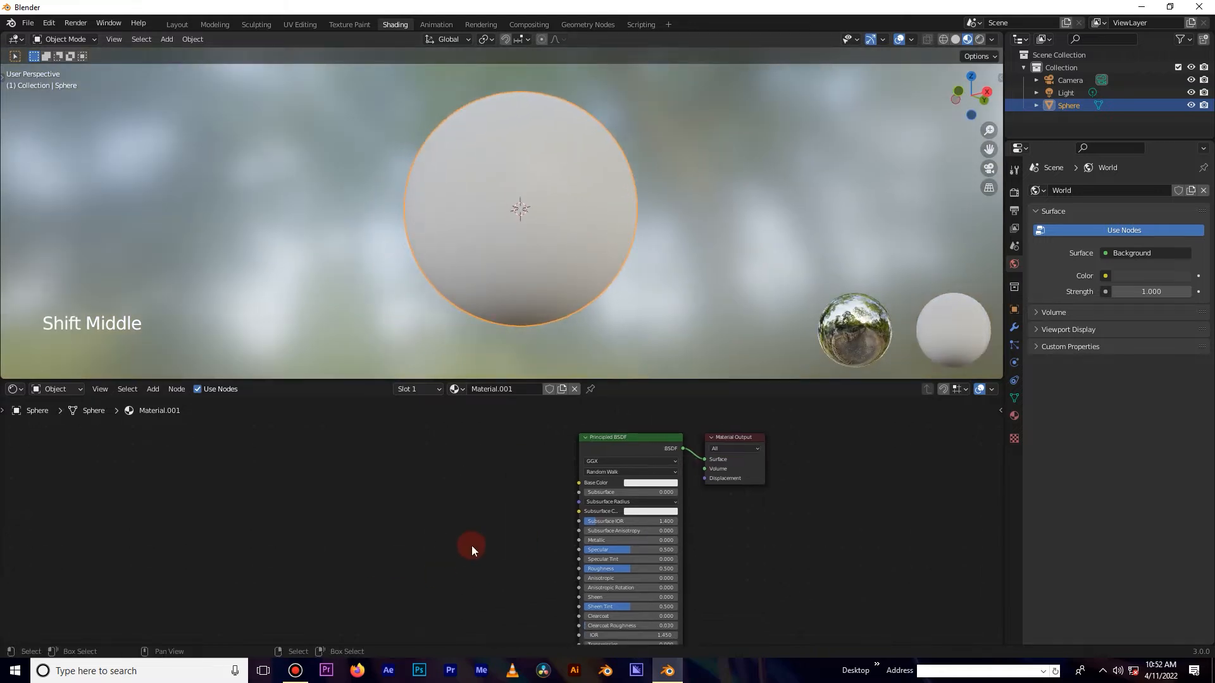
pyautogui.scroll(1, 428, 519)
pyautogui.hotkey('shift', 'a')
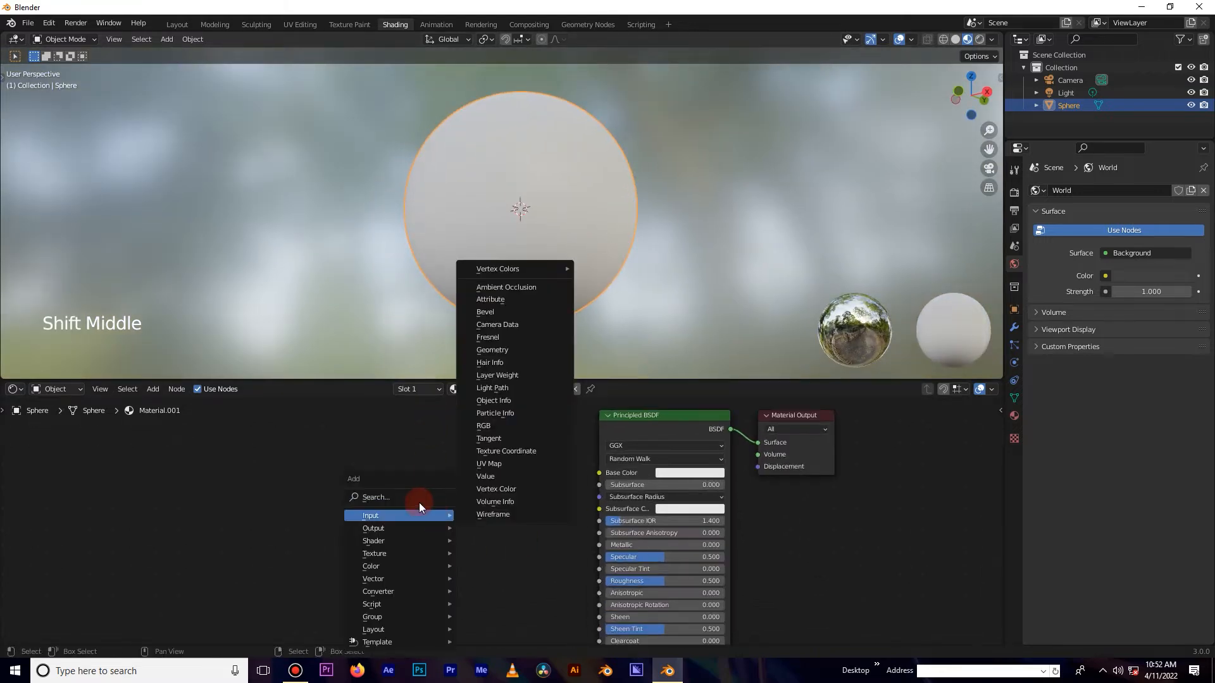
pyautogui.click(401, 497)
pyautogui.write('ram')
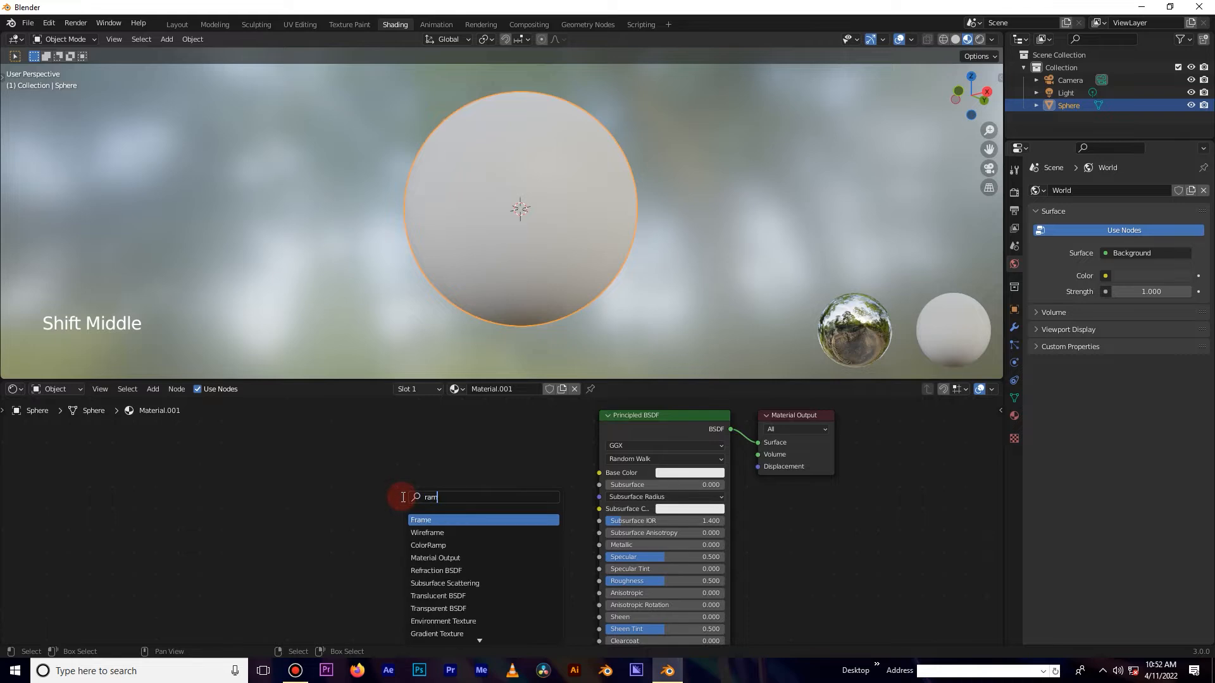
pyautogui.write('p')
pyautogui.click(430, 520)
pyautogui.click(549, 529)
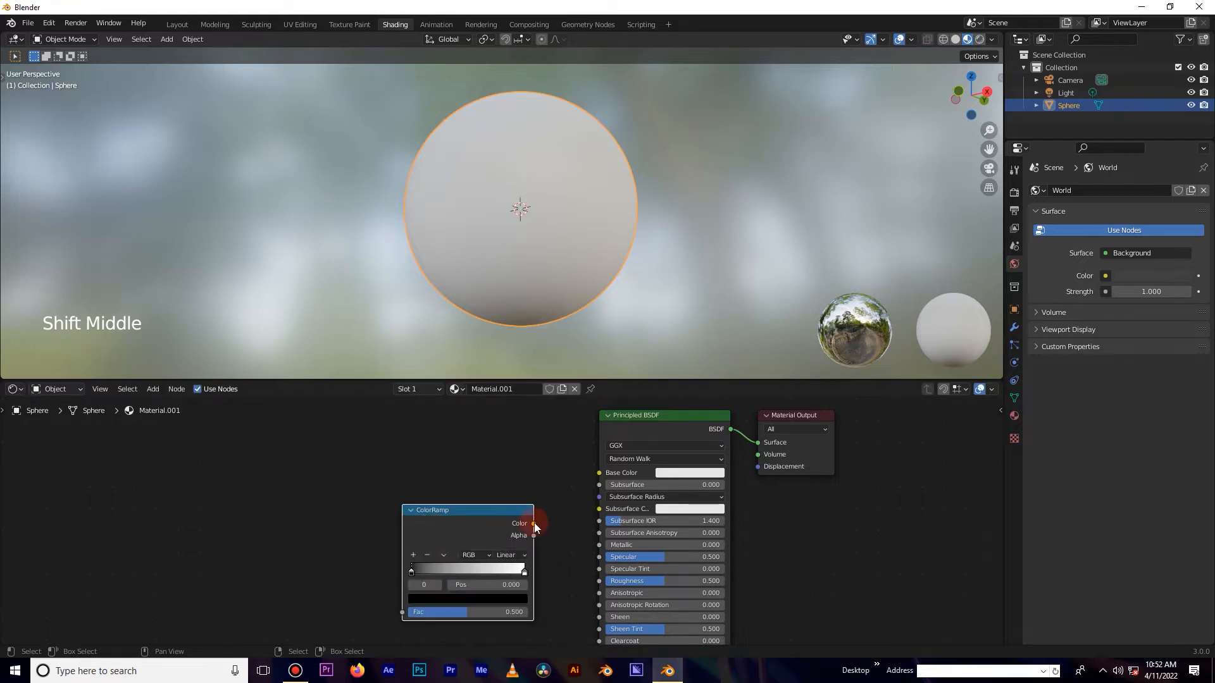
# Connect the ColorRamp's Color to the Principled BSDF Base Color and move its stops to about 0.232 and 0.914.
pyautogui.moveTo(534, 523); pyautogui.dragTo(562, 525)
pyautogui.click(419, 573)
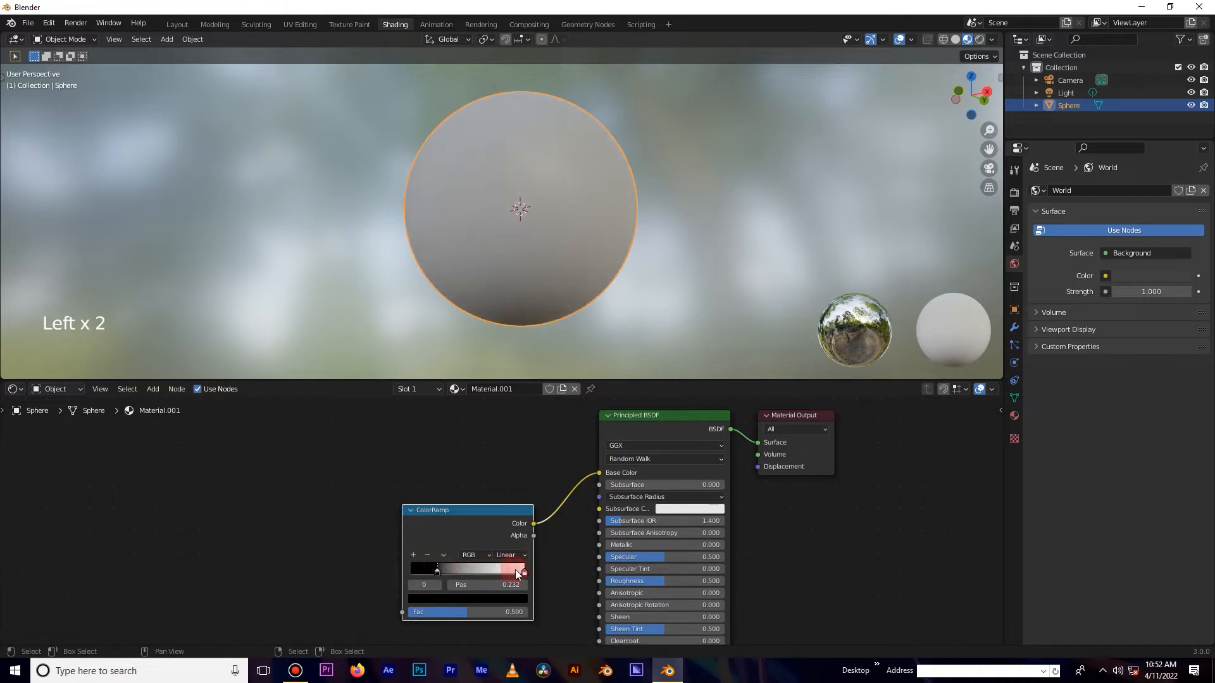
pyautogui.moveTo(507, 572)
pyautogui.mouseDown()
pyautogui.moveTo(488, 571)
pyautogui.moveTo(513, 573)
pyautogui.mouseUp()
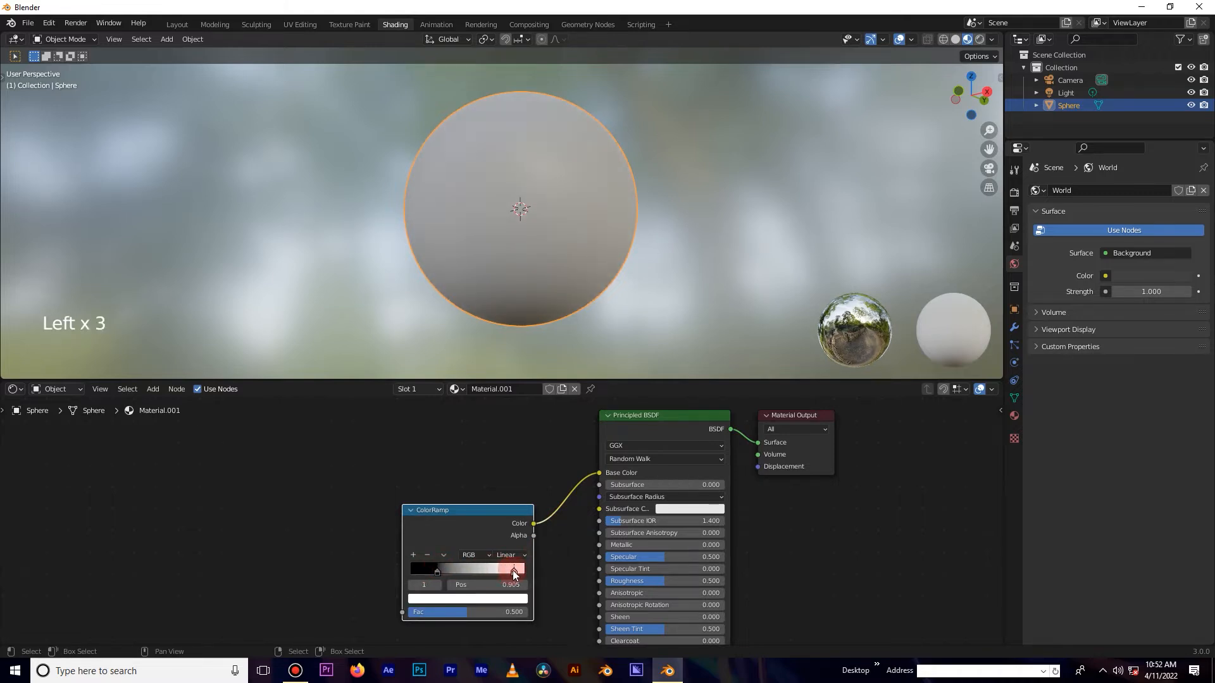
# Add a Wave Texture node and connect its Color output to the ColorRamp's Fac input.
pyautogui.click(248, 461)
pyautogui.write('wave')
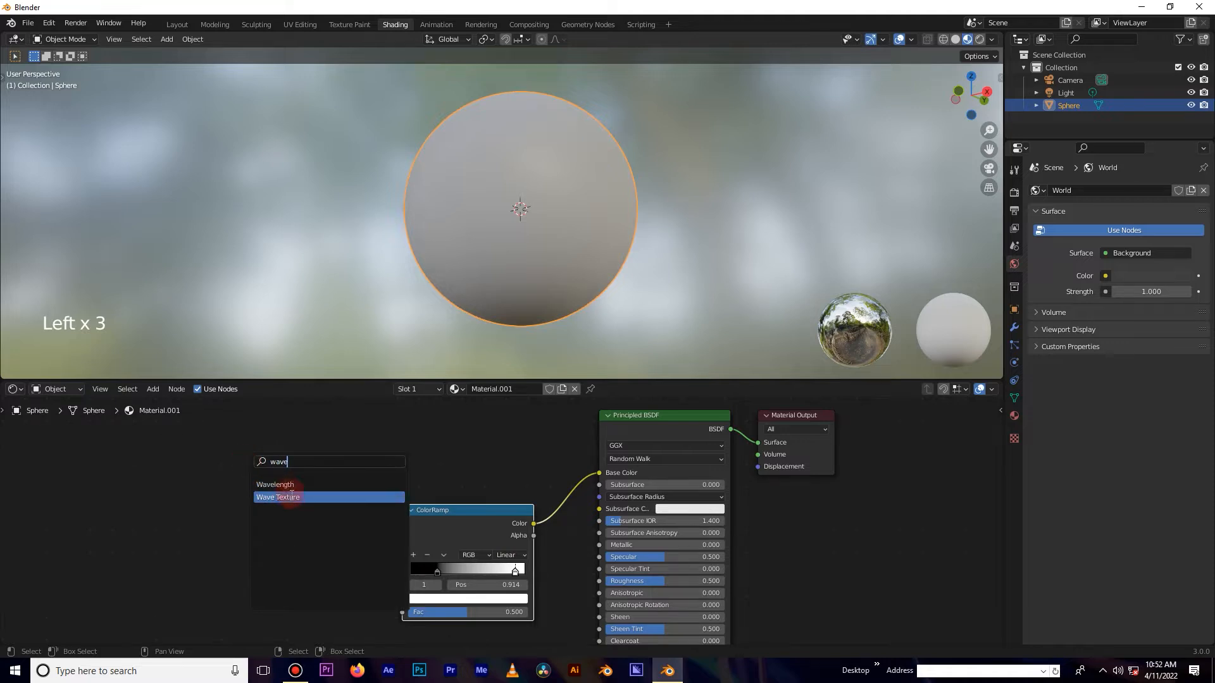
pyautogui.click(278, 497)
pyautogui.click(280, 538)
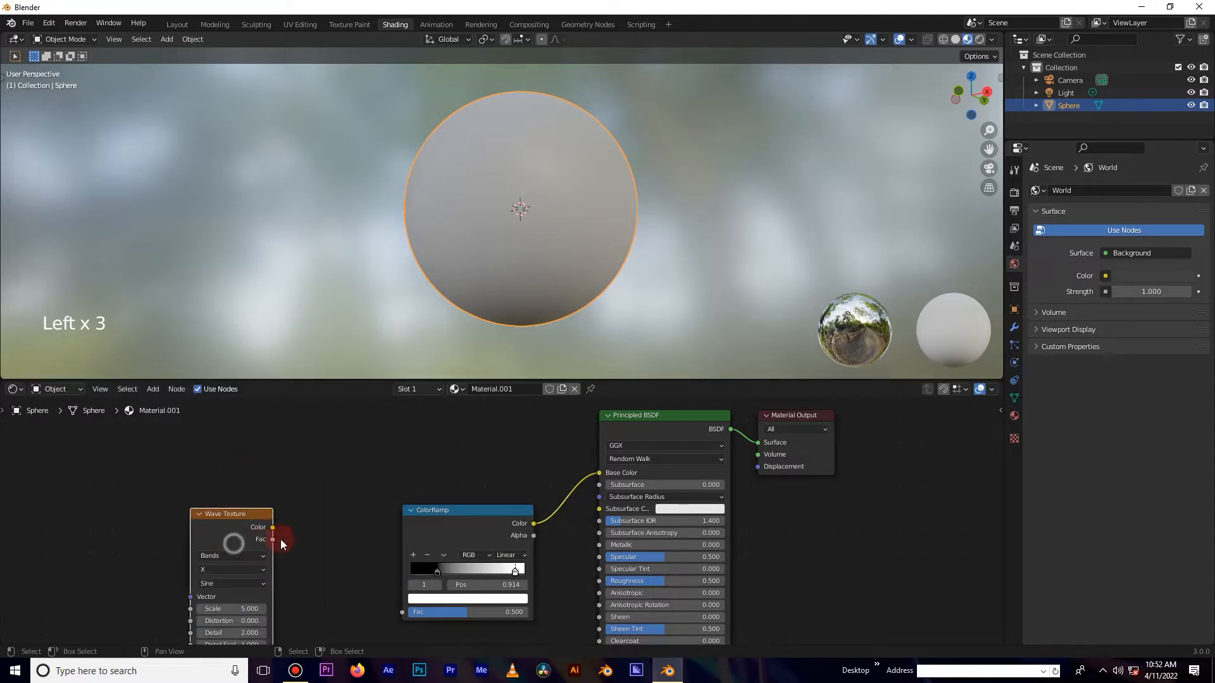
pyautogui.moveTo(271, 528); pyautogui.dragTo(403, 612)
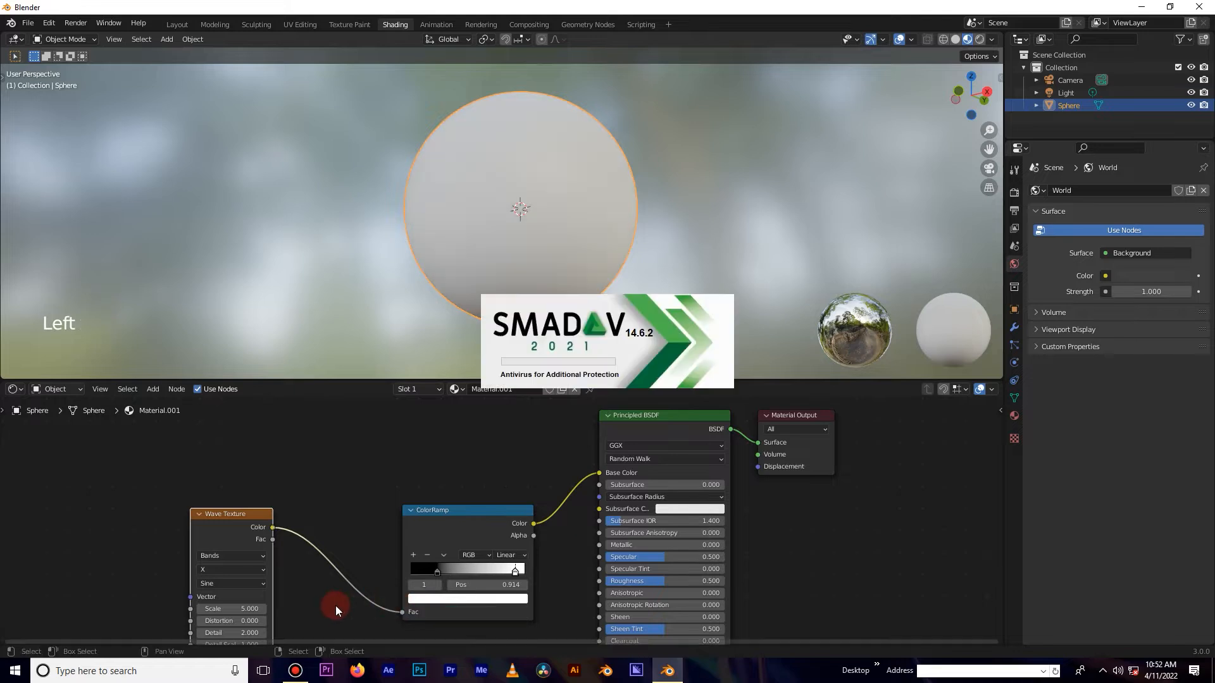
# Set the Wave Texture's Detail to 0 and its Scale to 5.4.
pyautogui.moveTo(336, 606); pyautogui.dragTo(402, 482, button='middle')
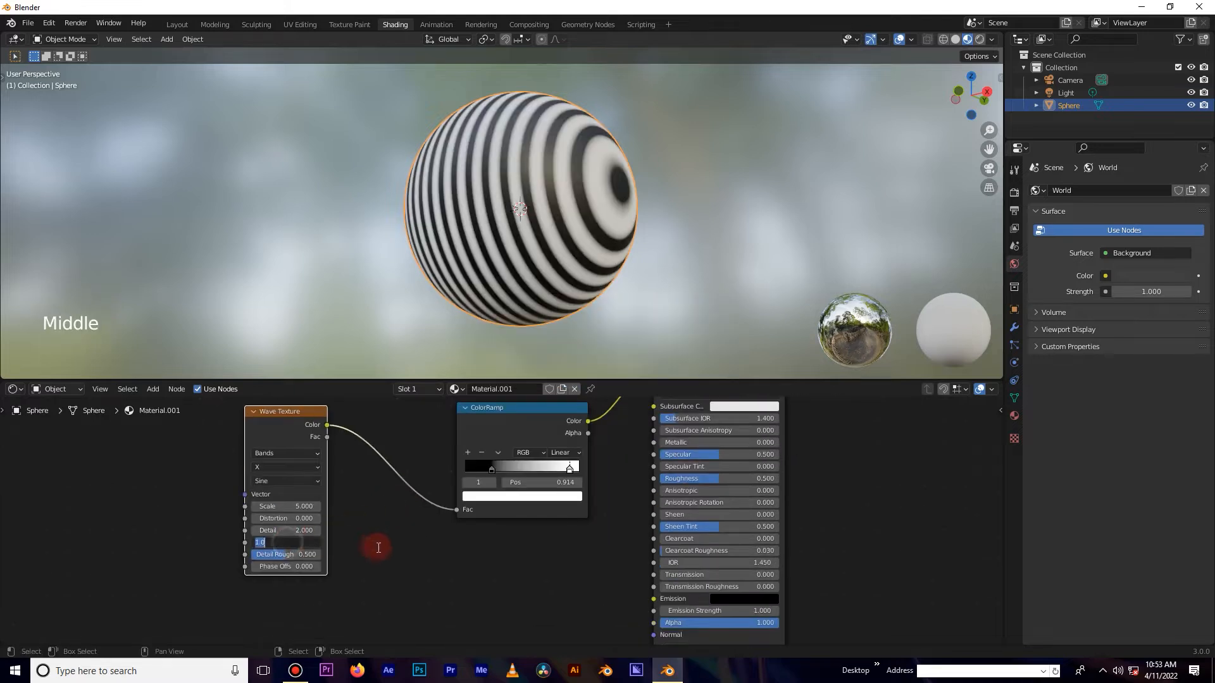
pyautogui.moveTo(628, 225); pyautogui.dragTo(591, 256, button='middle')
pyautogui.scroll(1, 487, 376)
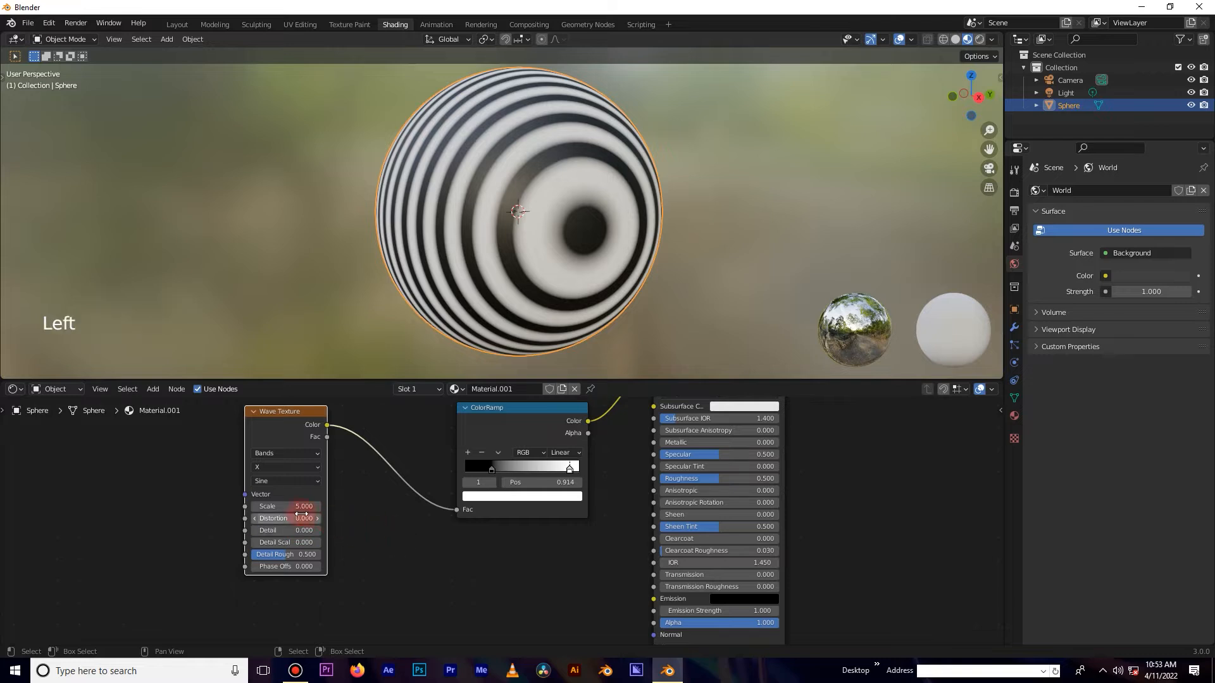
pyautogui.click(290, 555)
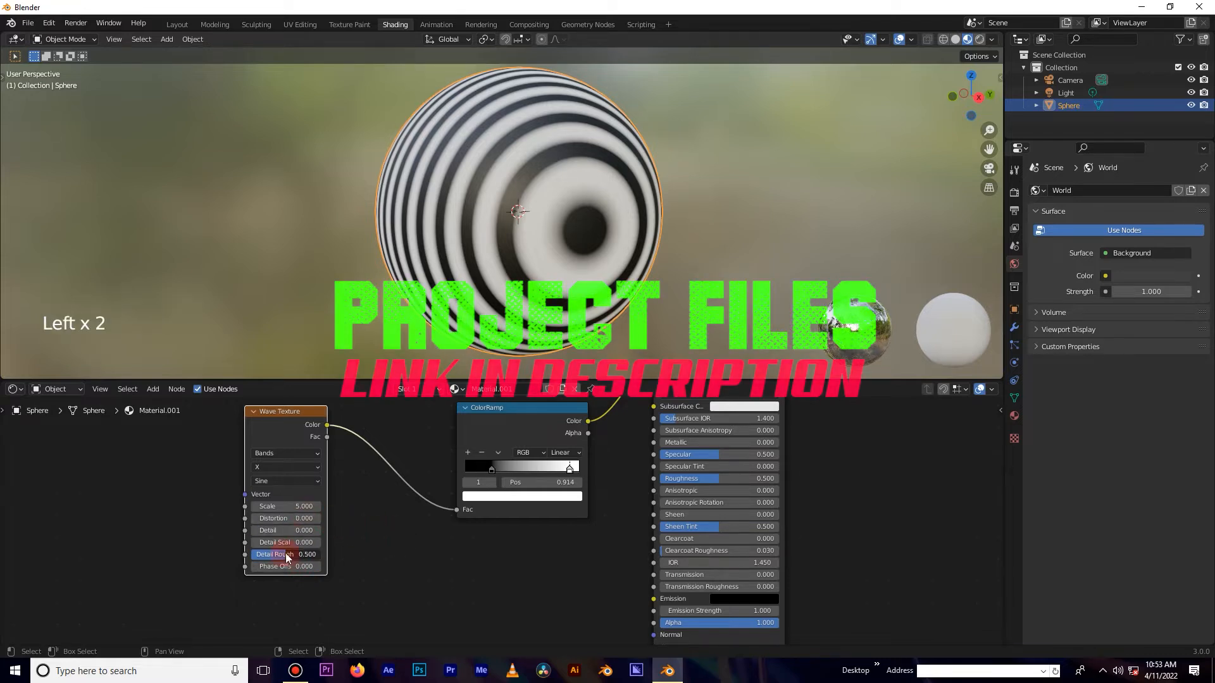
pyautogui.moveTo(296, 506)
pyautogui.mouseDown()
pyautogui.moveTo(237, 506)
pyautogui.moveTo(300, 506)
pyautogui.mouseUp()
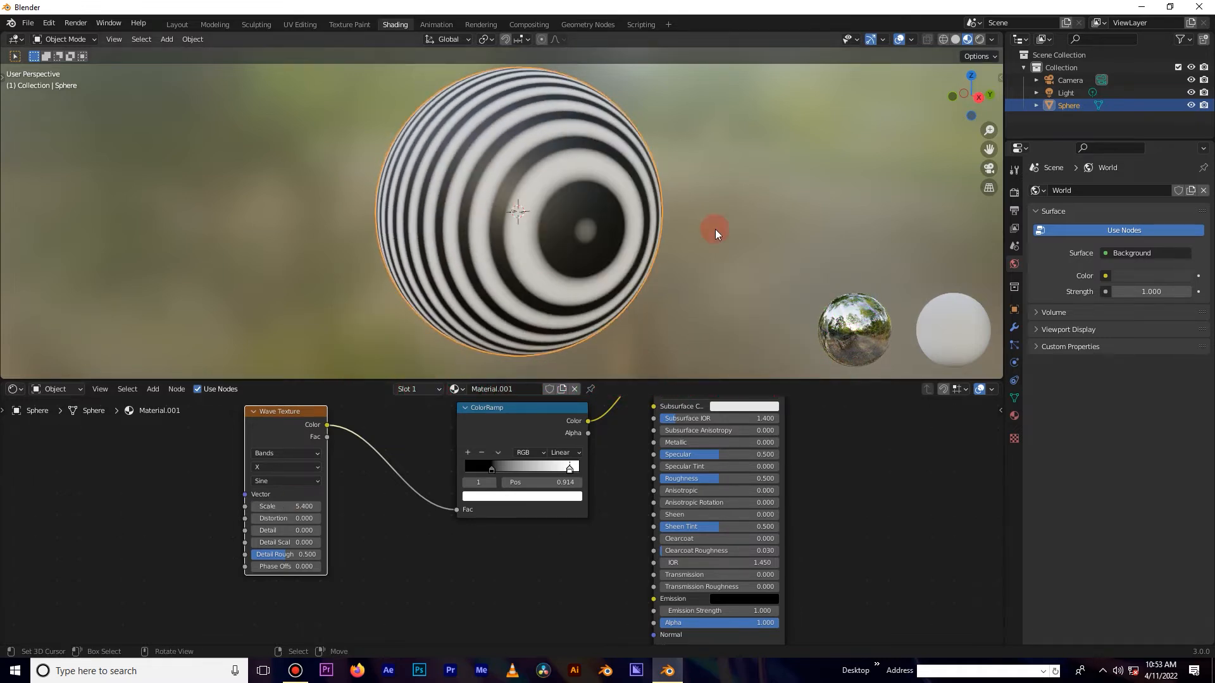
# Try dragging the Wave Texture's Phase Offset to preview the stripes moving.
pyautogui.scroll(2, 717, 230)
pyautogui.moveTo(723, 244); pyautogui.dragTo(671, 277, button='middle')
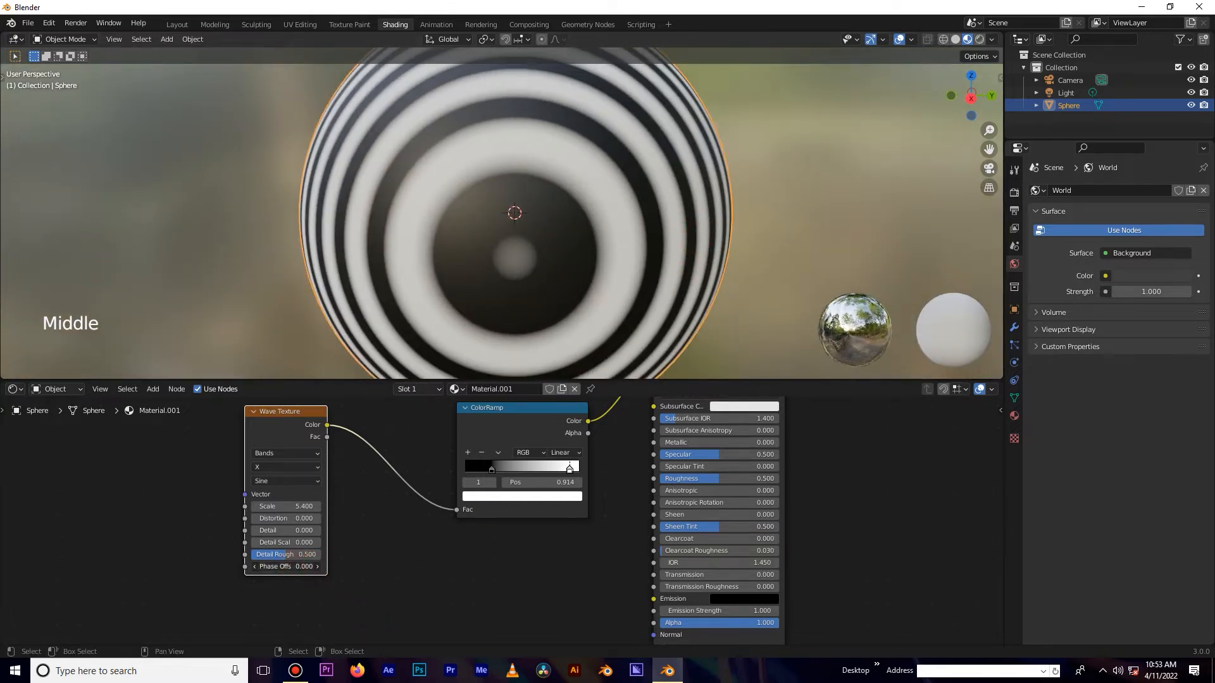
pyautogui.moveTo(285, 566)
pyautogui.mouseDown()
pyautogui.moveTo(158, 566)
pyautogui.moveTo(291, 567)
pyautogui.mouseUp()
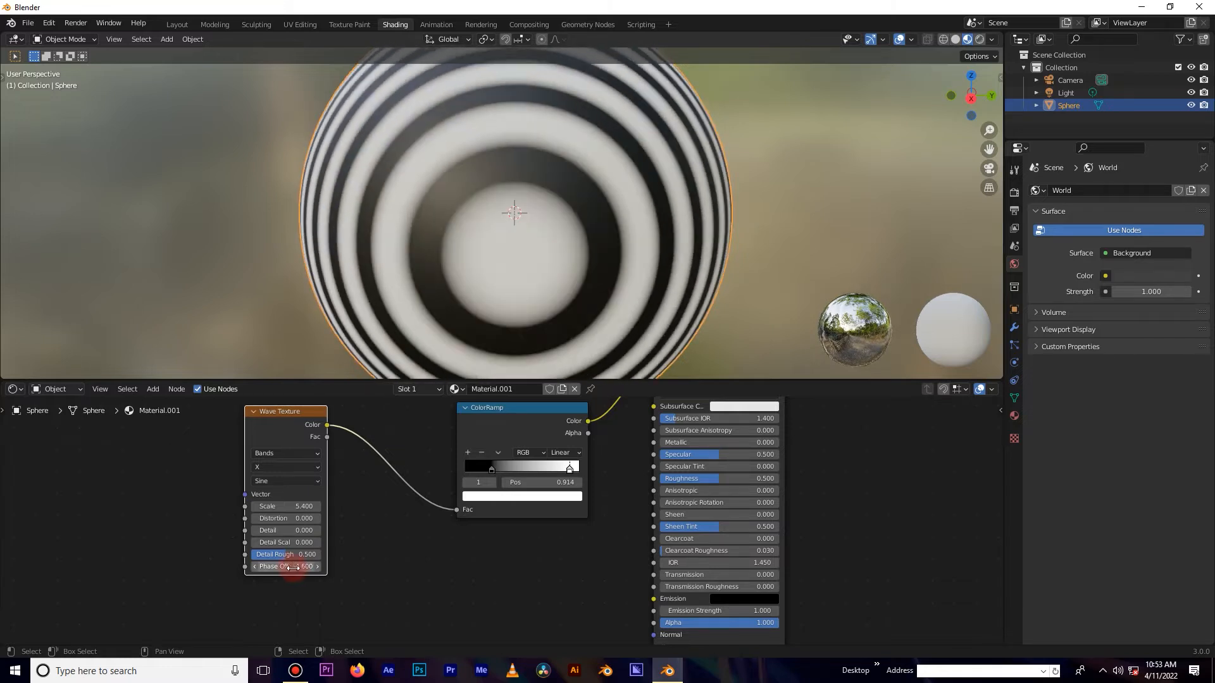
pyautogui.click(479, 577)
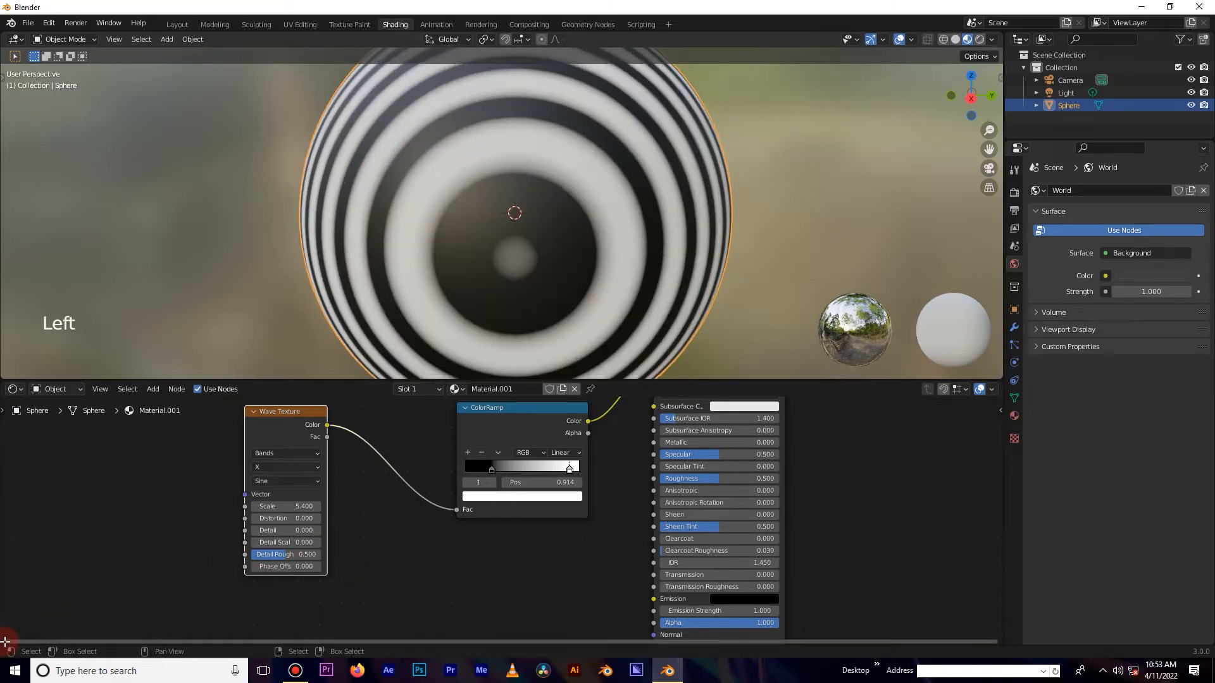
# Split the node editor into two areas and enlarge the node editor by raising its border with the viewport.
pyautogui.moveTo(7, 613); pyautogui.dragTo(158, 554)
pyautogui.click(310, 436)
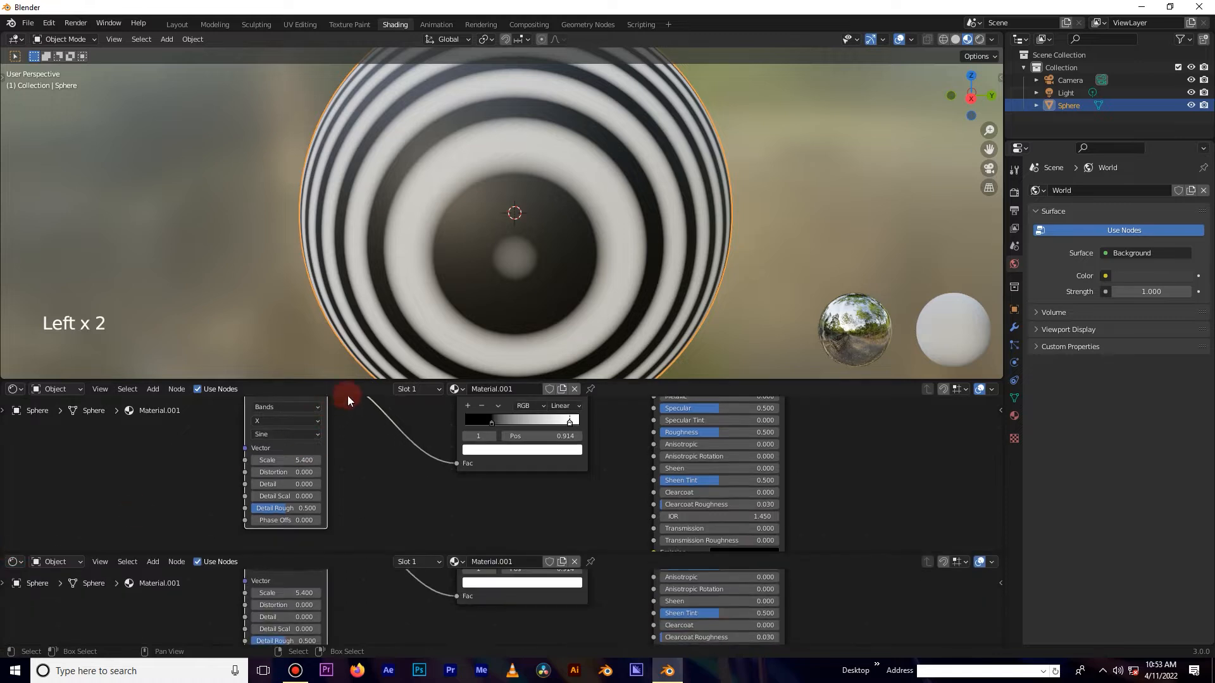
pyautogui.moveTo(357, 381); pyautogui.dragTo(386, 295)
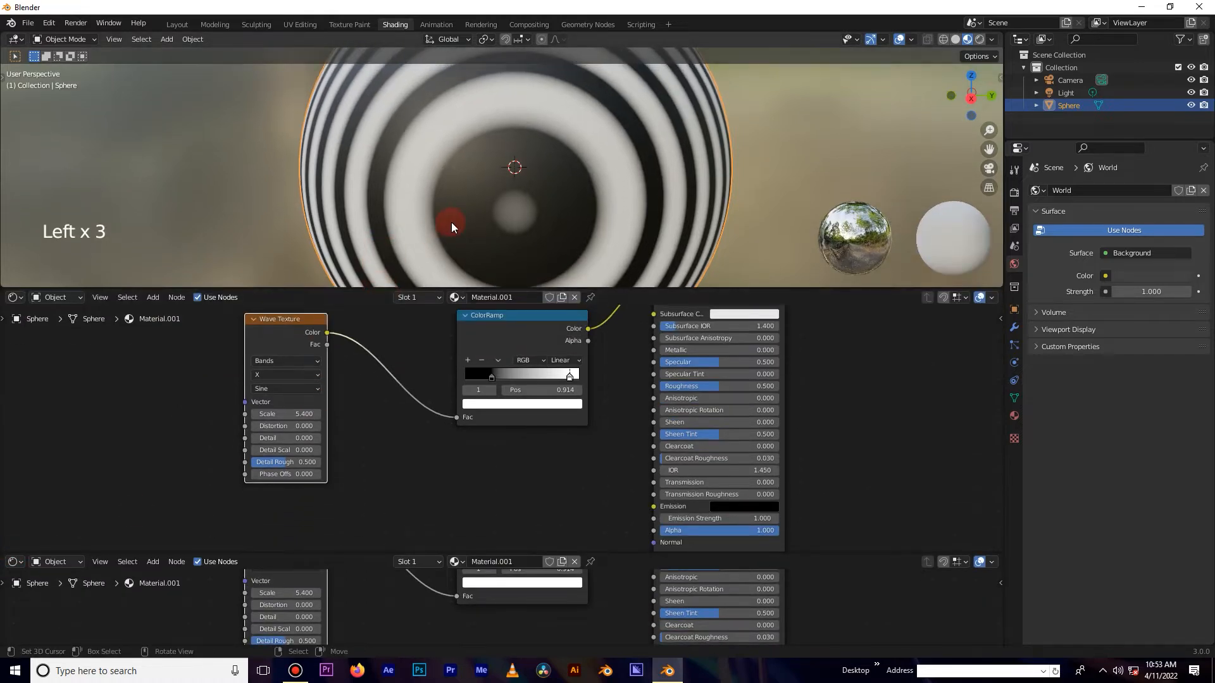
# Change the lower new area into a Dope Sheet editor.
pyautogui.scroll(-3, 454, 222)
pyautogui.moveTo(477, 211); pyautogui.dragTo(517, 206, button='middle')
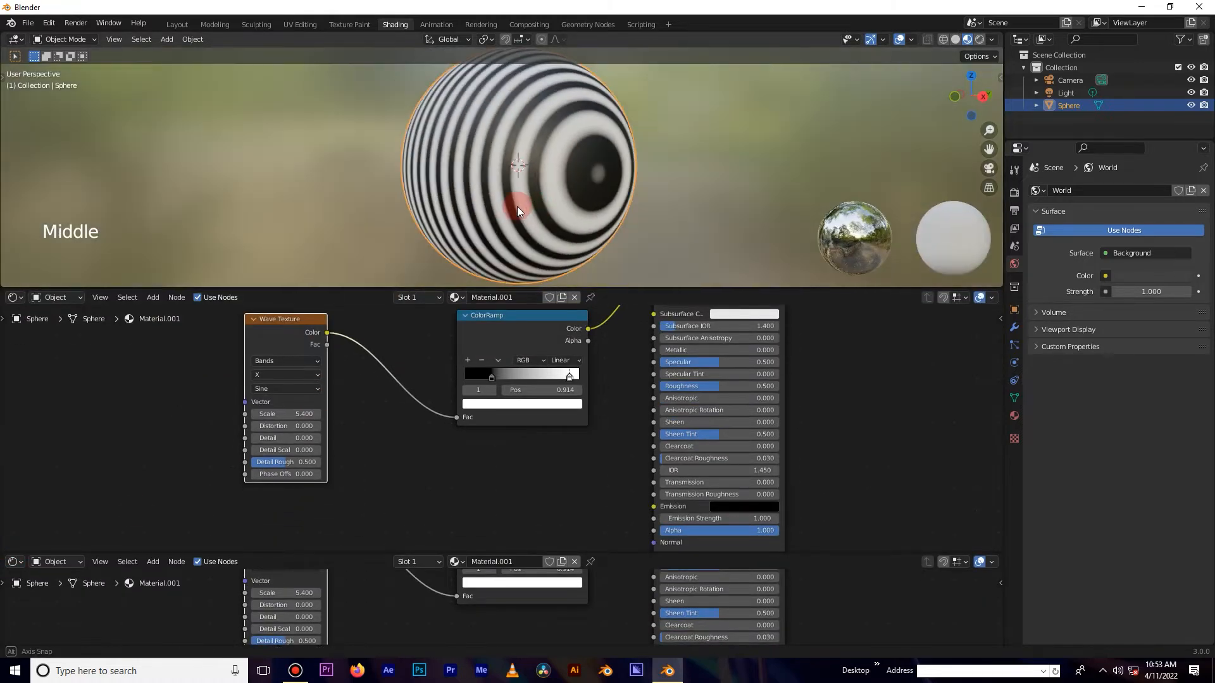
pyautogui.click(12, 561)
pyautogui.click(11, 561)
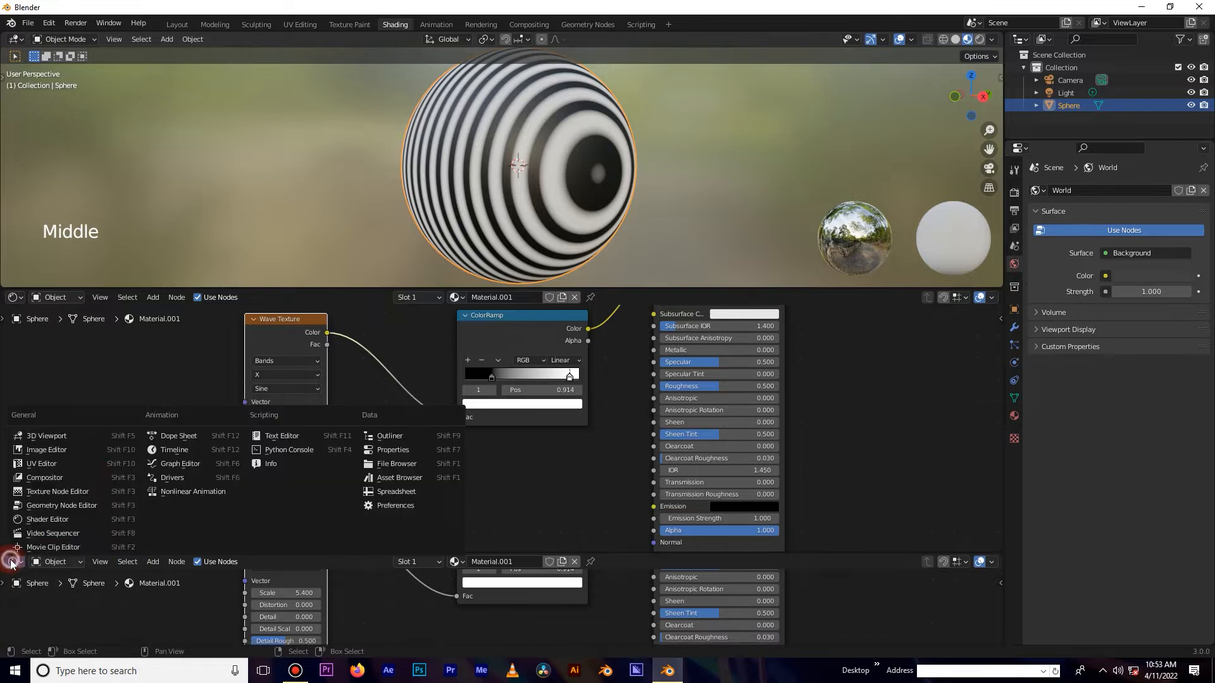
pyautogui.click(185, 450)
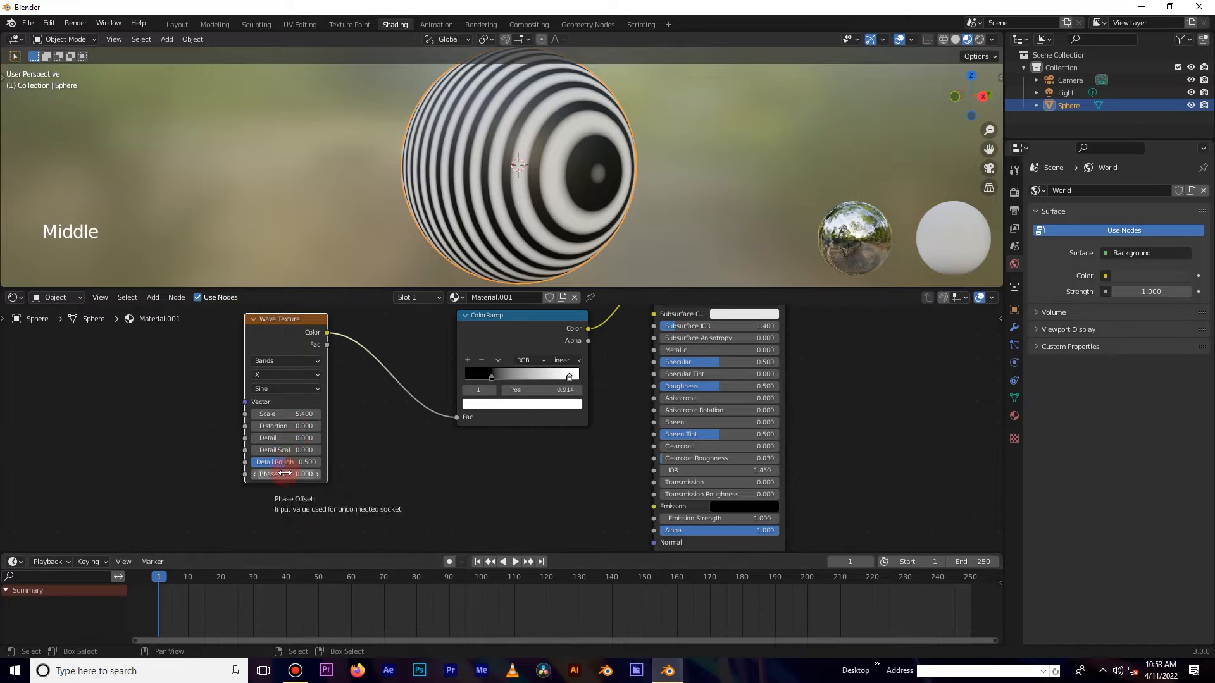
# Insert a keyframe on the Wave Texture's Phase Offset at frame 1 and set the end and current frame to 100.
pyautogui.press('i')
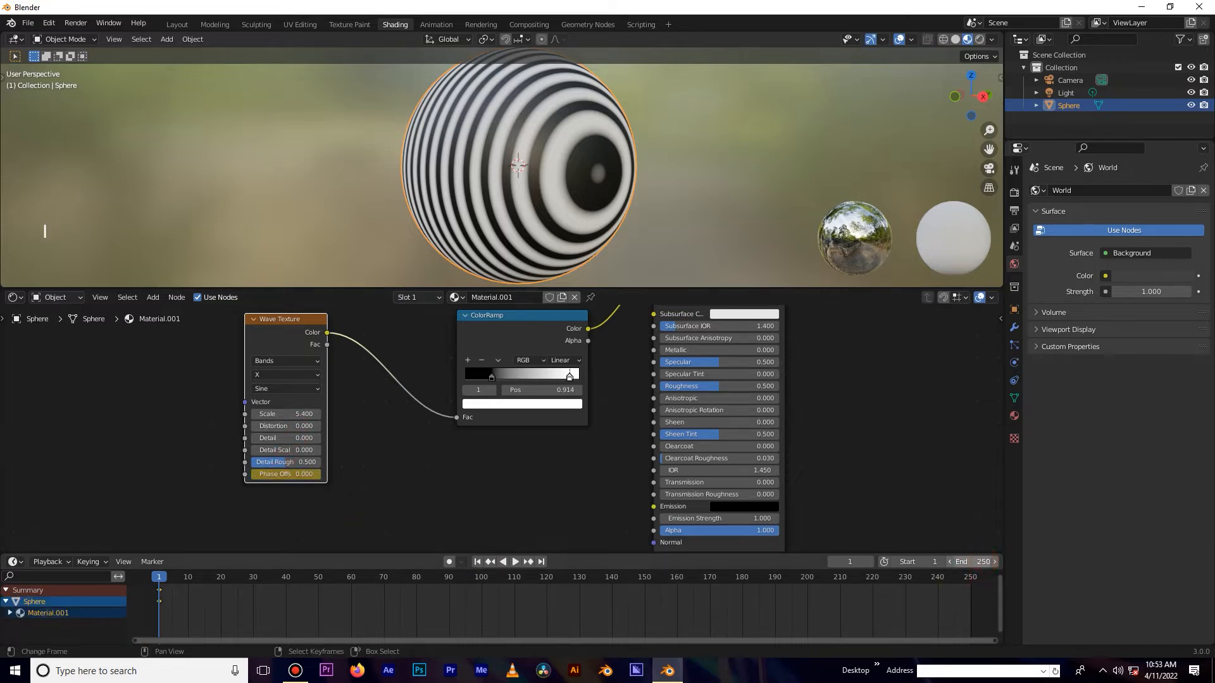
pyautogui.write('0')
pyautogui.press('Return')
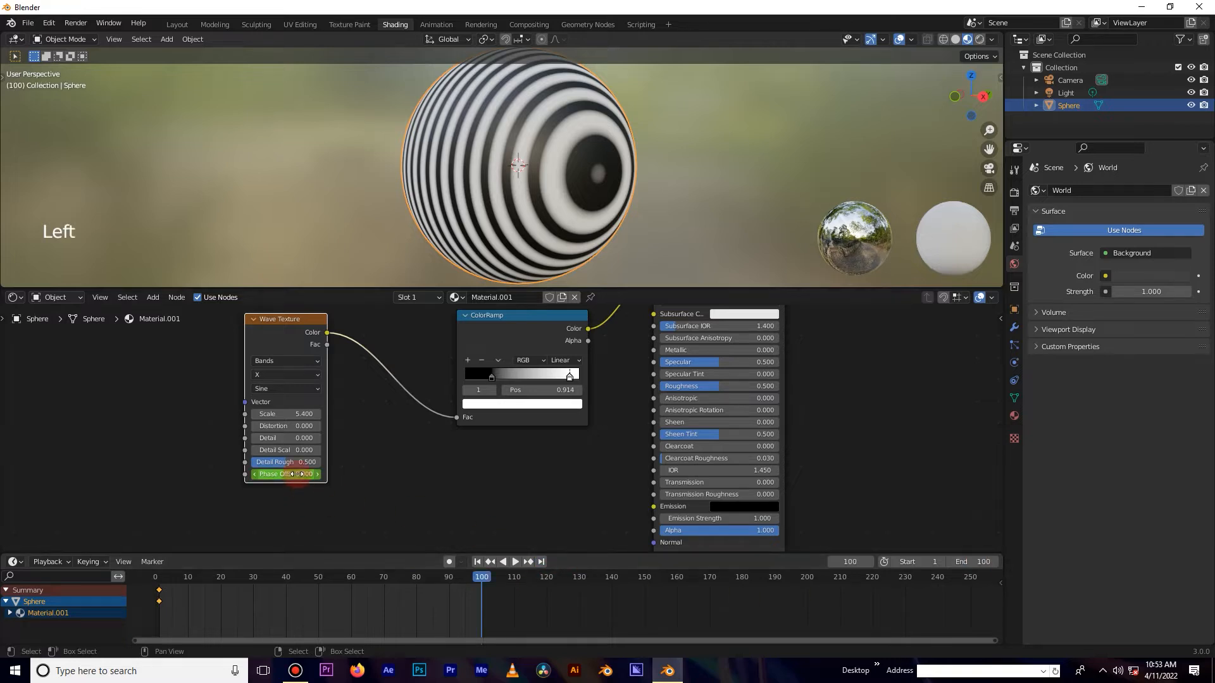
# Raise the Wave Texture's Phase Offset at frame 100 so it gets keyframed, and play the animation.
pyautogui.moveTo(286, 474); pyautogui.dragTo(494, 474)
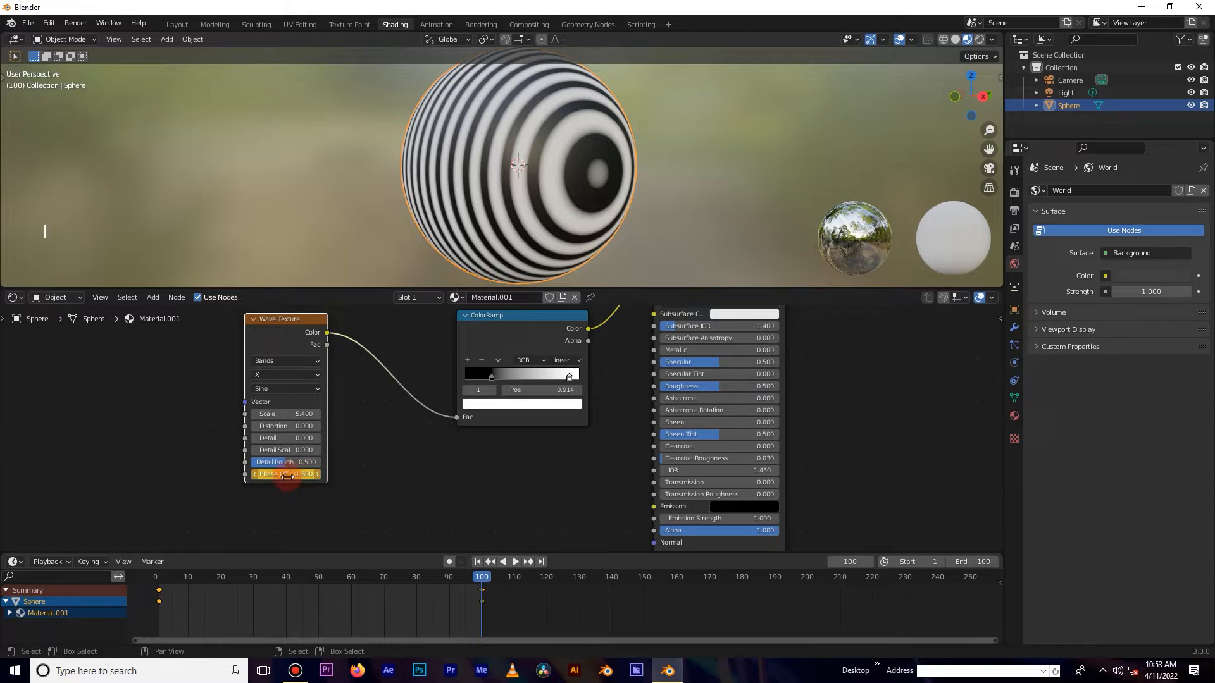
pyautogui.press('space')
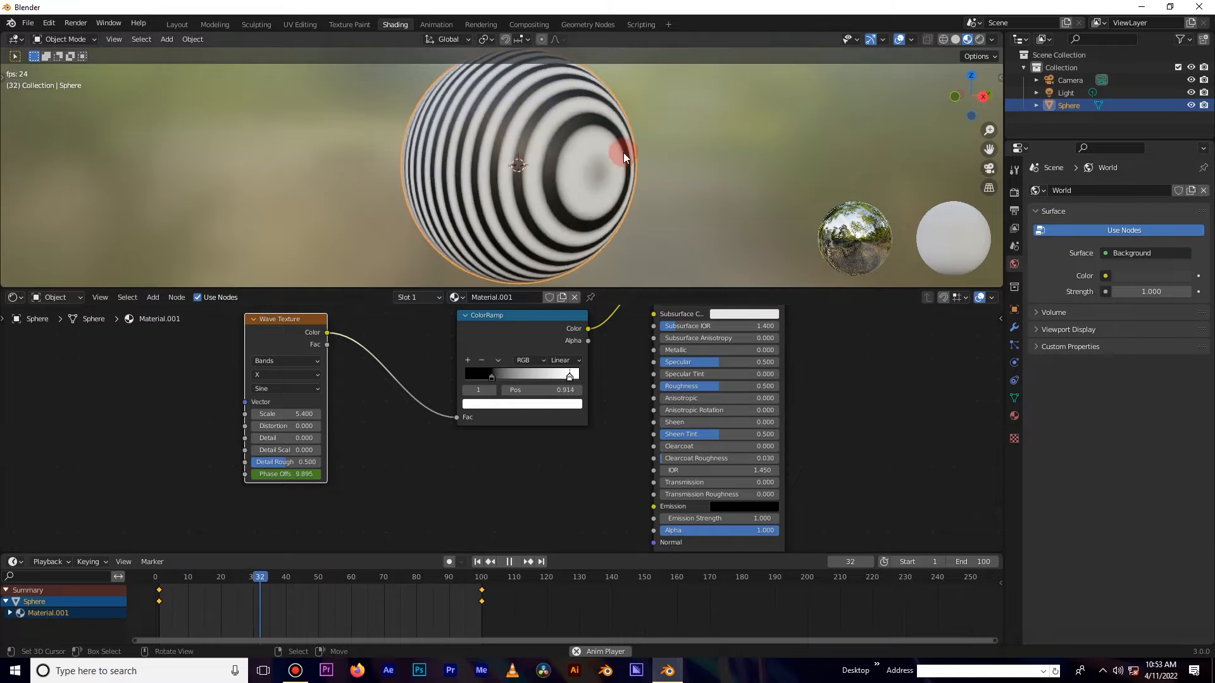
pyautogui.scroll(2, 612, 258)
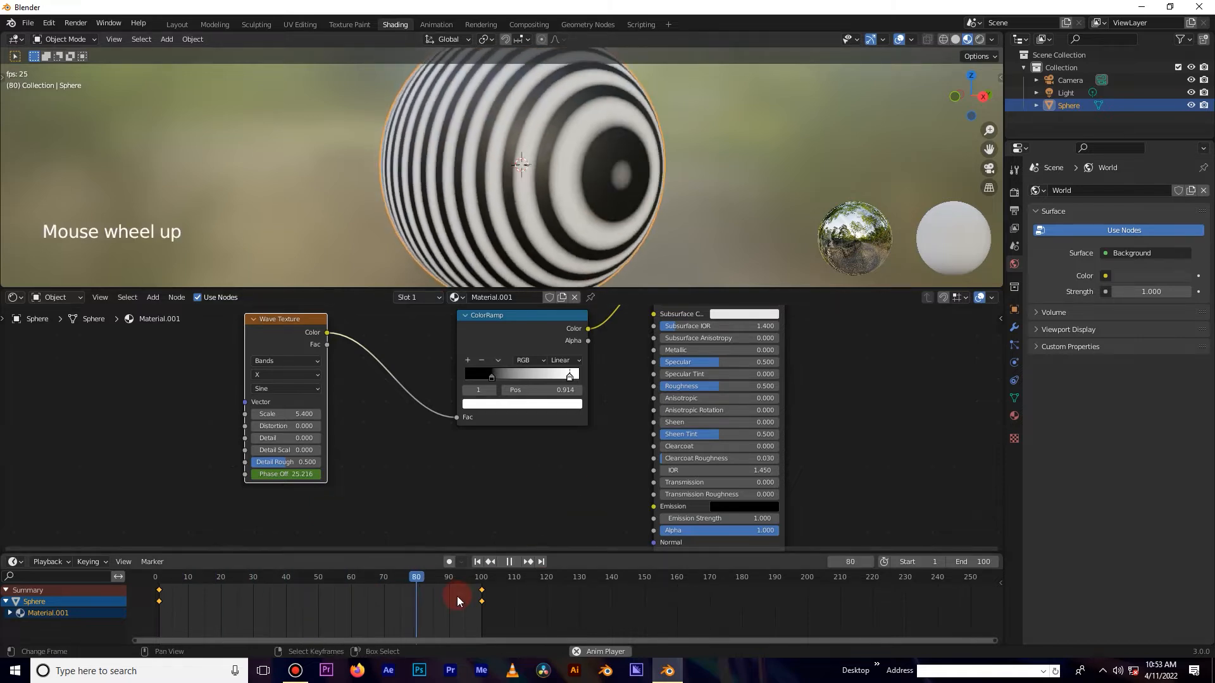
# Select all keyframes in the Dope Sheet and change their interpolation mode.
pyautogui.press('a')
pyautogui.press('t')
pyautogui.click(215, 601)
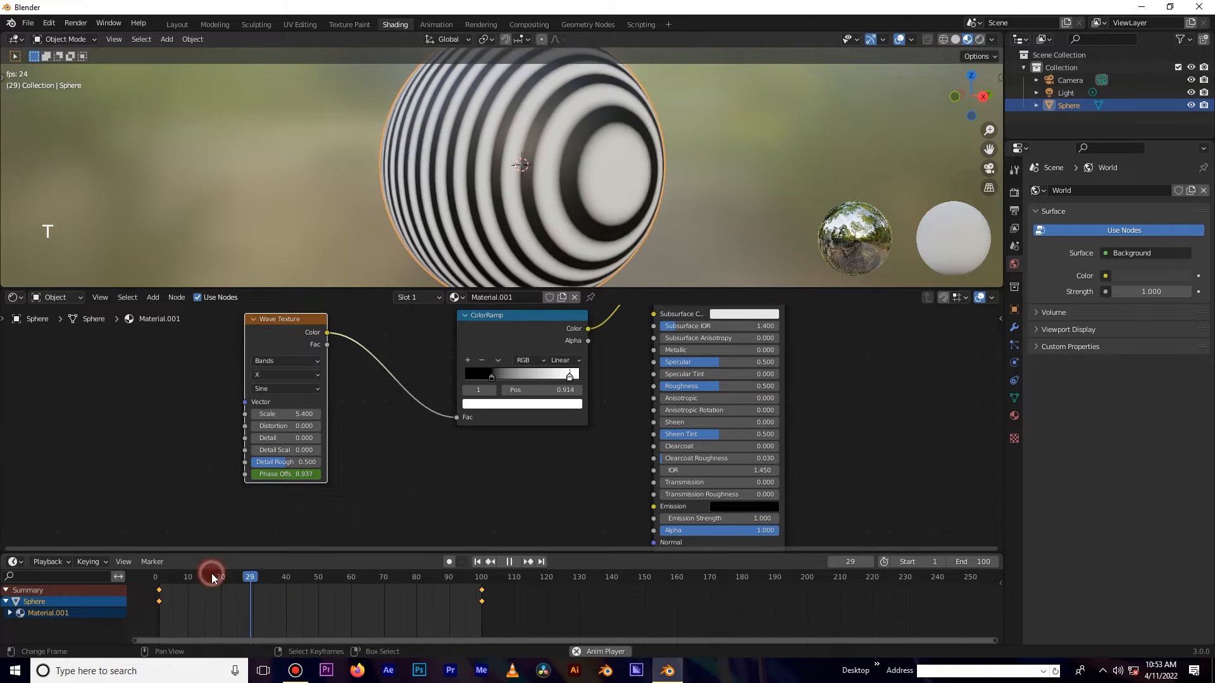
# Join the Dope Sheet area back into the node editor and lower the viewport border slightly.
pyautogui.rightClick(452, 549)
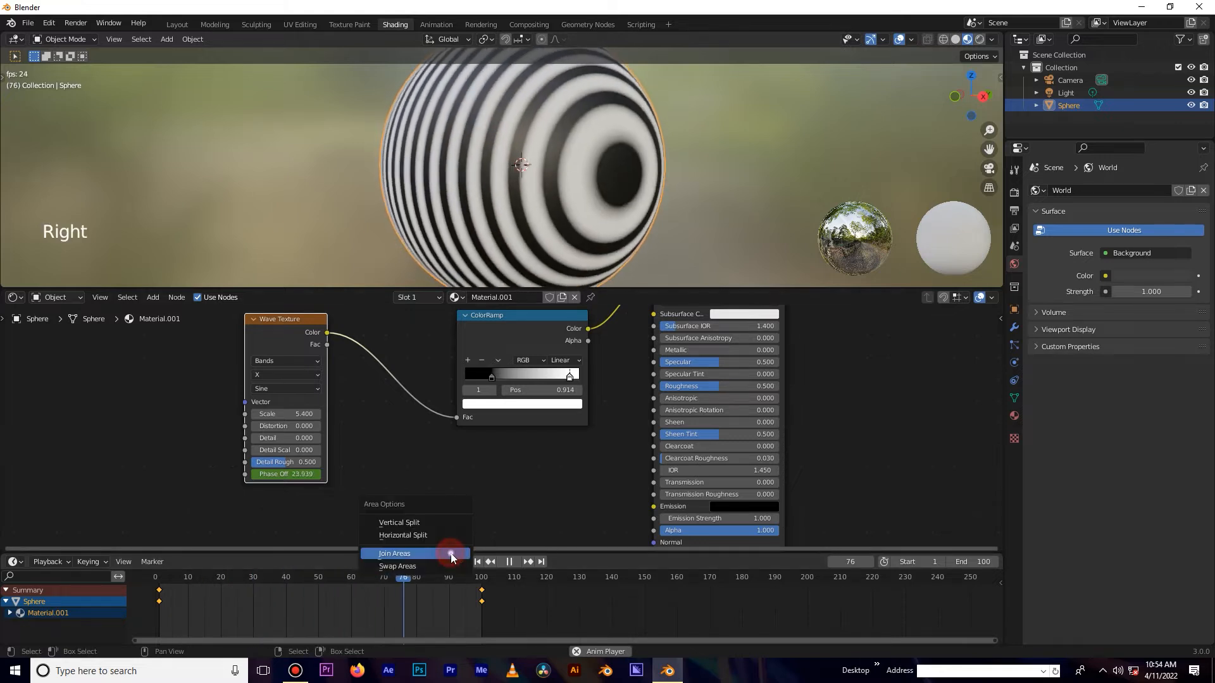
pyautogui.click(452, 554)
pyautogui.click(553, 343)
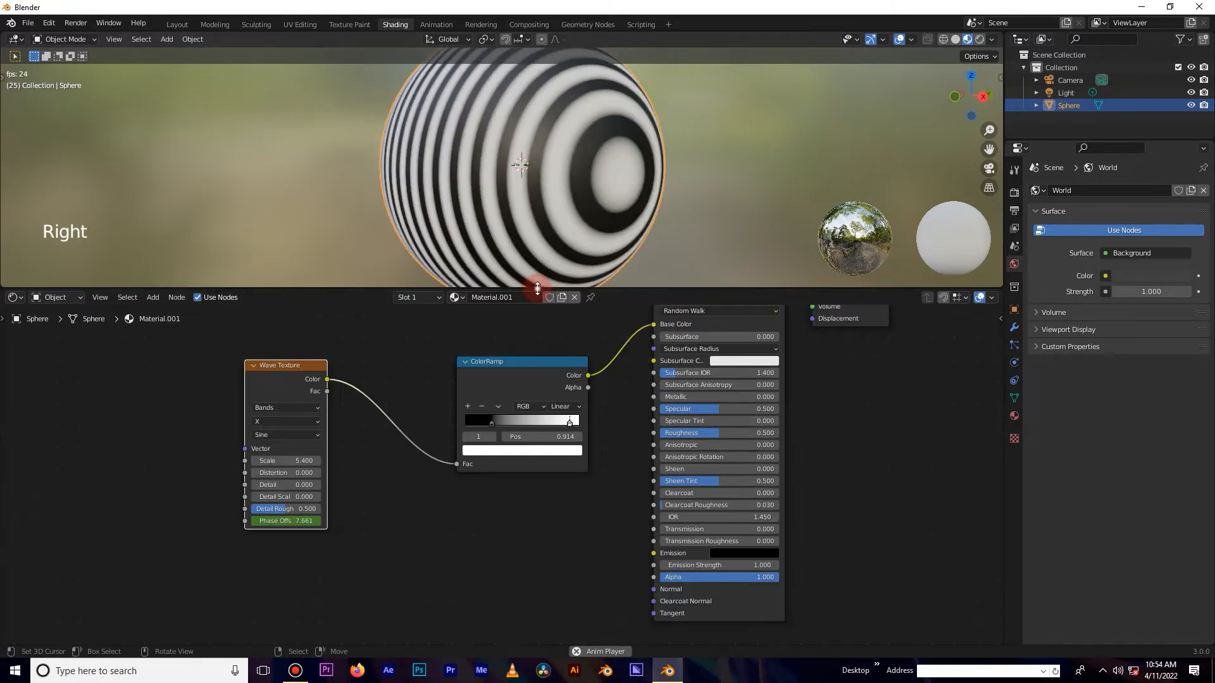
pyautogui.moveTo(537, 289); pyautogui.dragTo(537, 314)
# Rearrange the Wave Texture and ColorRamp nodes closer to the Principled BSDF.
pyautogui.moveTo(640, 442); pyautogui.dragTo(597, 513, button='middle')
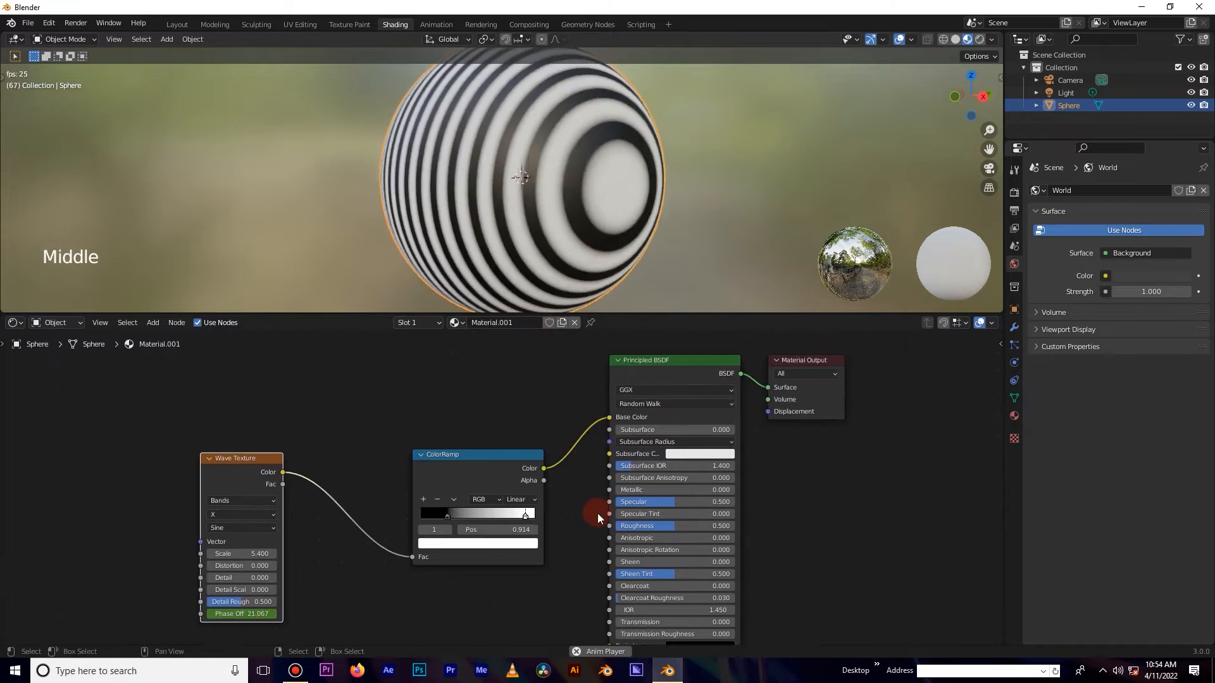
pyautogui.scroll(-3, 597, 514)
pyautogui.moveTo(450, 473); pyautogui.dragTo(453, 446)
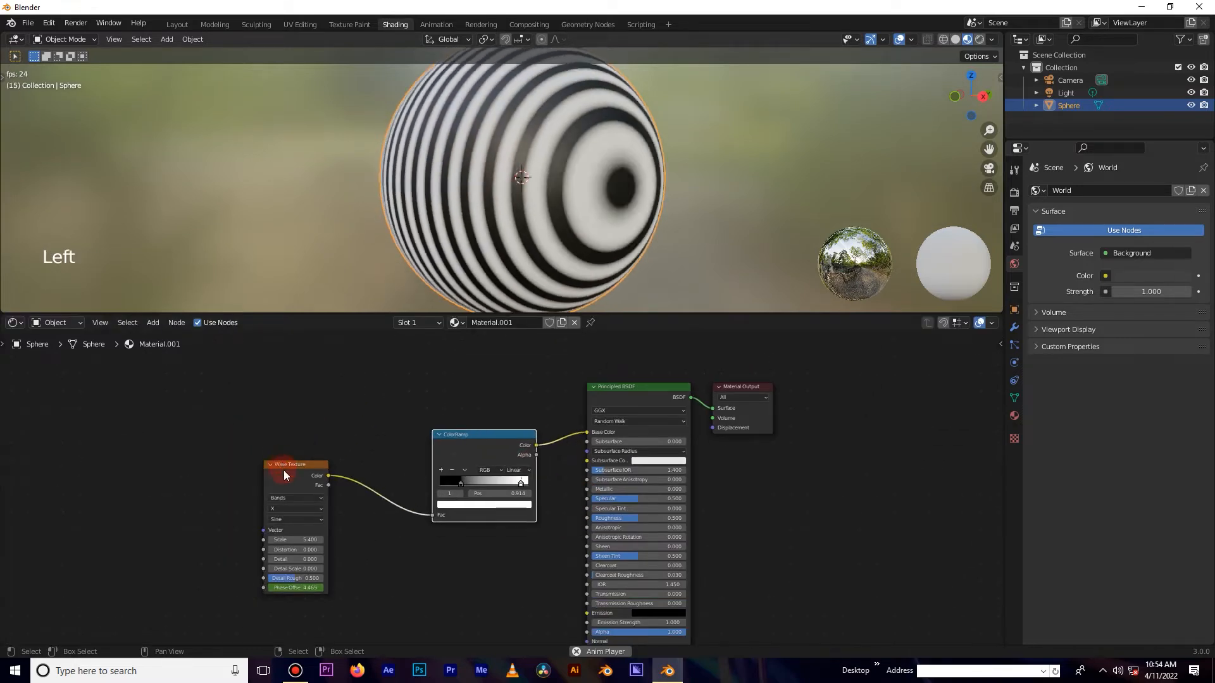
pyautogui.moveTo(284, 470); pyautogui.dragTo(358, 454)
pyautogui.moveTo(469, 443); pyautogui.dragTo(471, 436)
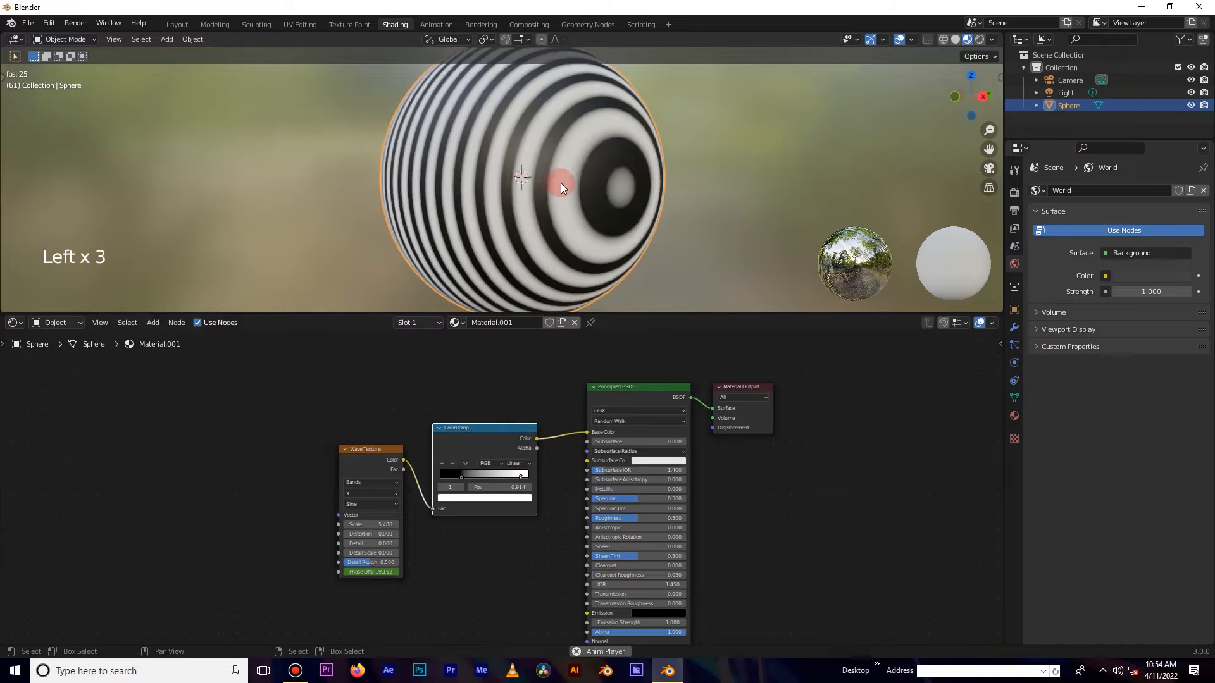
# Add a Noise Texture node and connect its Color output to the Wave Texture's Vector input.
pyautogui.press('space')
pyautogui.hotkey('shift', 'a')
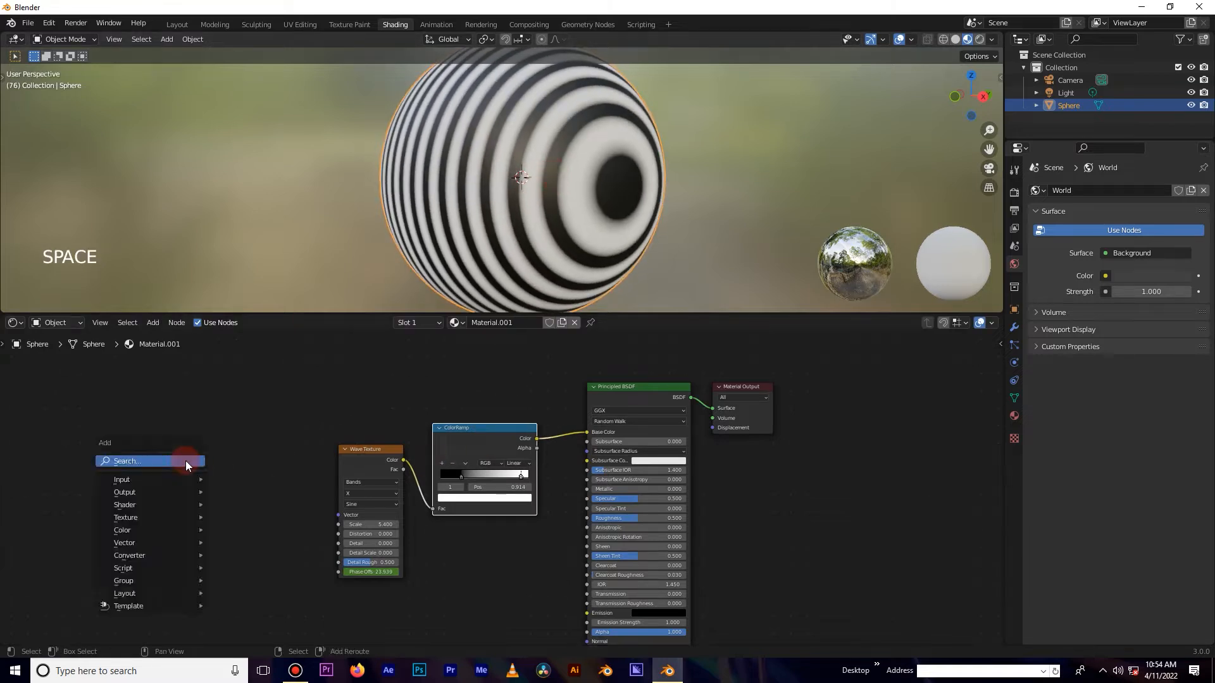
pyautogui.click(185, 460)
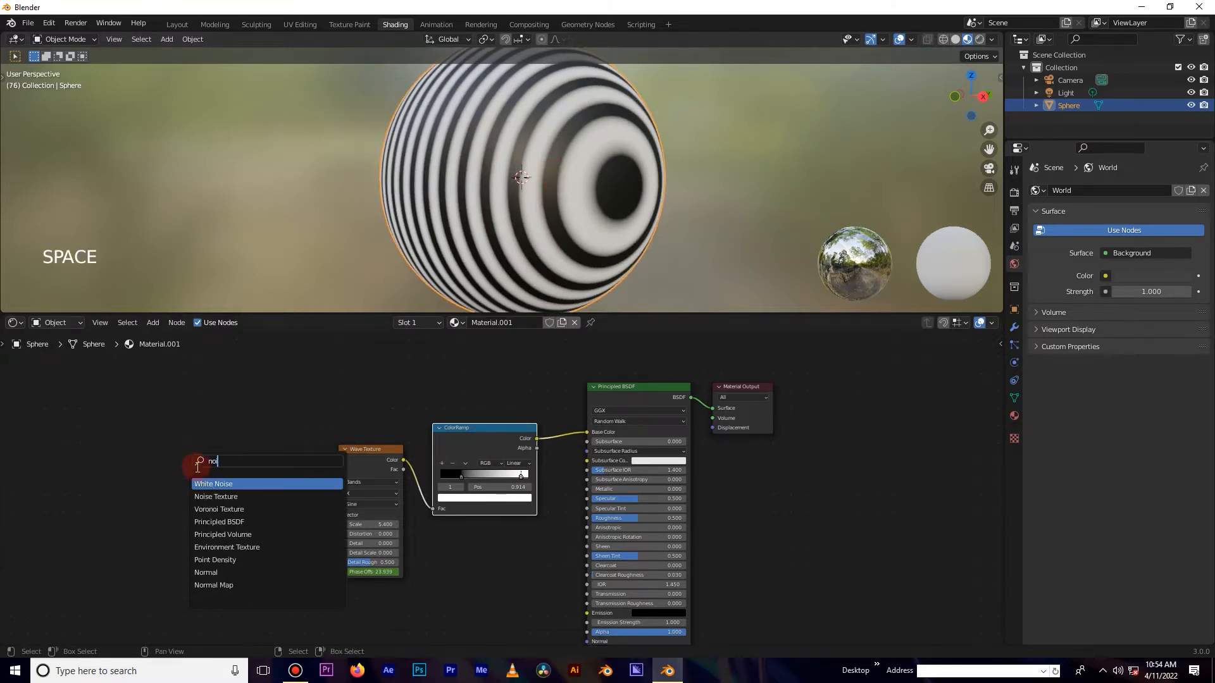
pyautogui.write('noi')
pyautogui.click(215, 496)
pyautogui.click(255, 507)
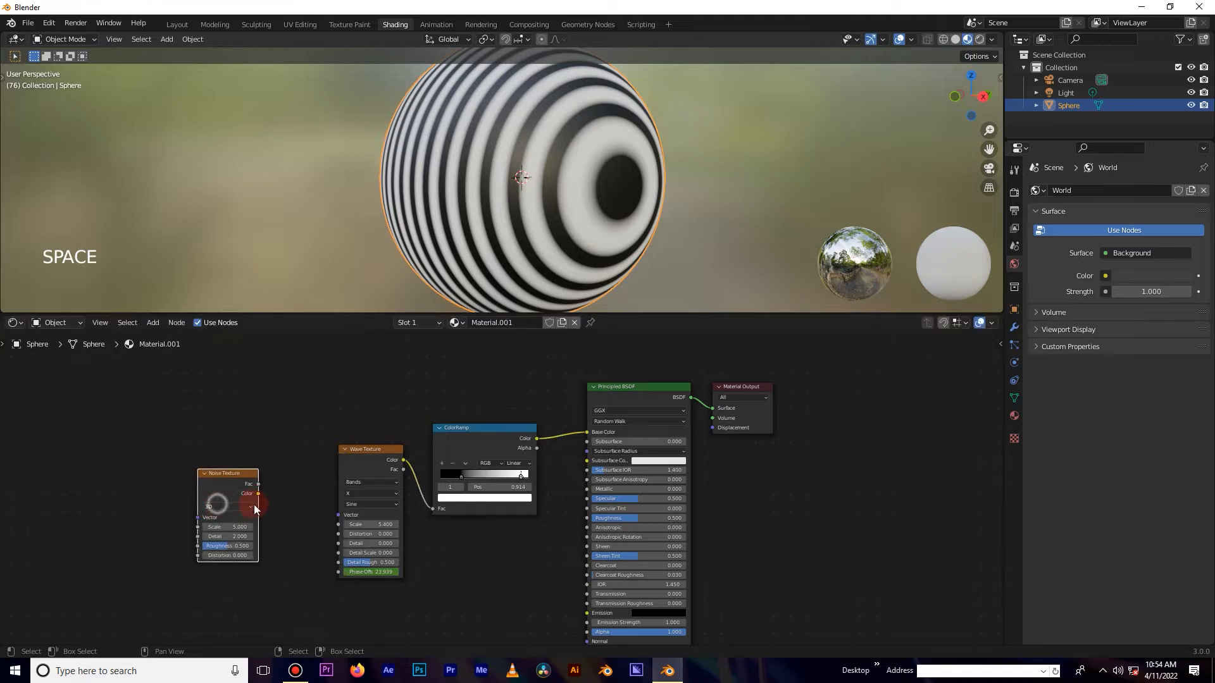
pyautogui.moveTo(258, 493); pyautogui.dragTo(339, 515)
# Set the Noise Texture's Detail to 0 and Scale to 1.7 while previewing the playing animation.
pyautogui.press('space')
pyautogui.scroll(2, 537, 199)
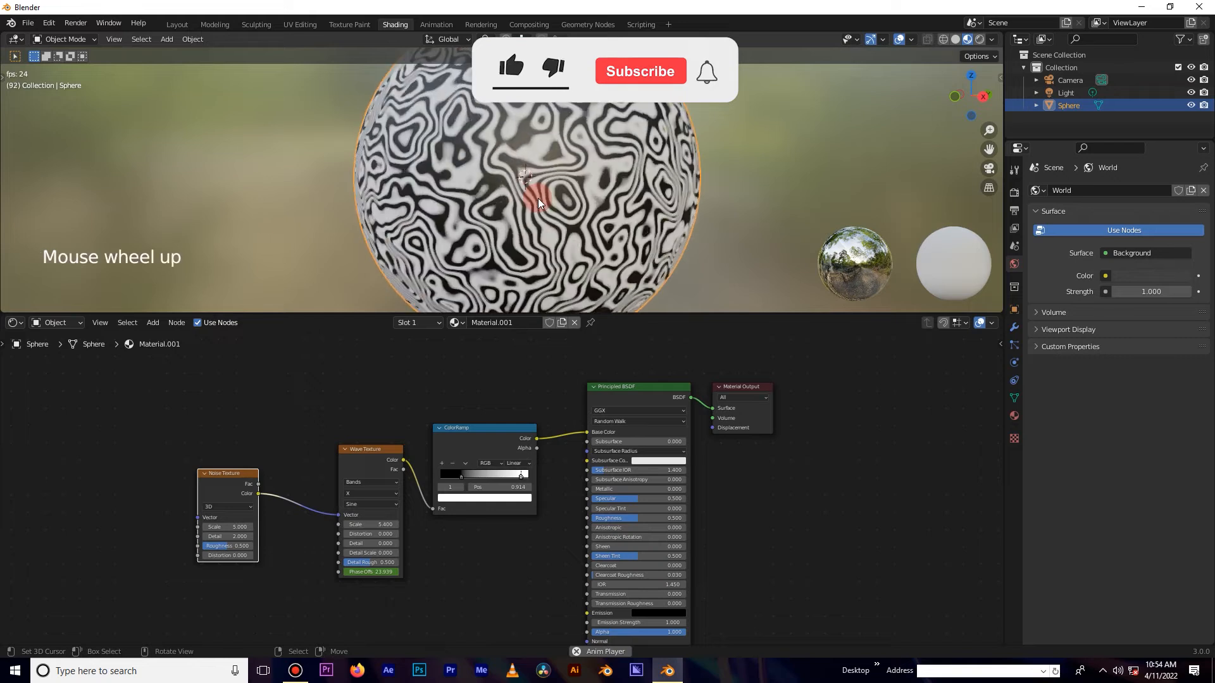
pyautogui.click(228, 537)
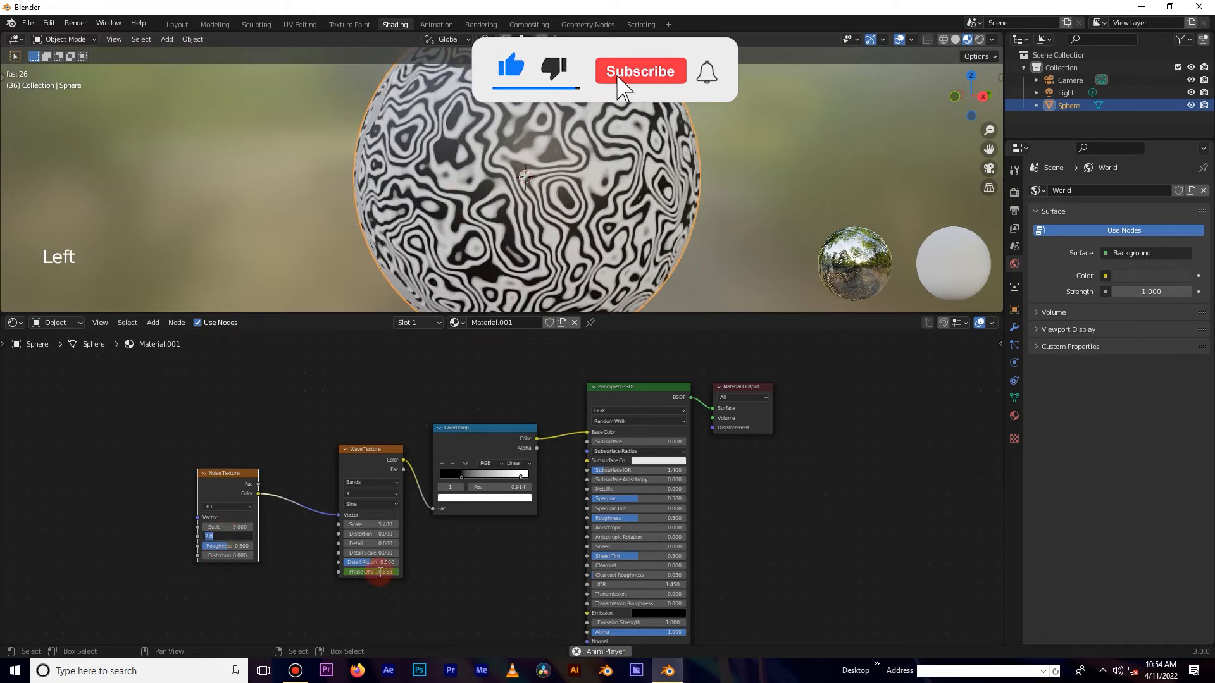
pyautogui.write('0')
pyautogui.click(315, 583)
pyautogui.press('space')
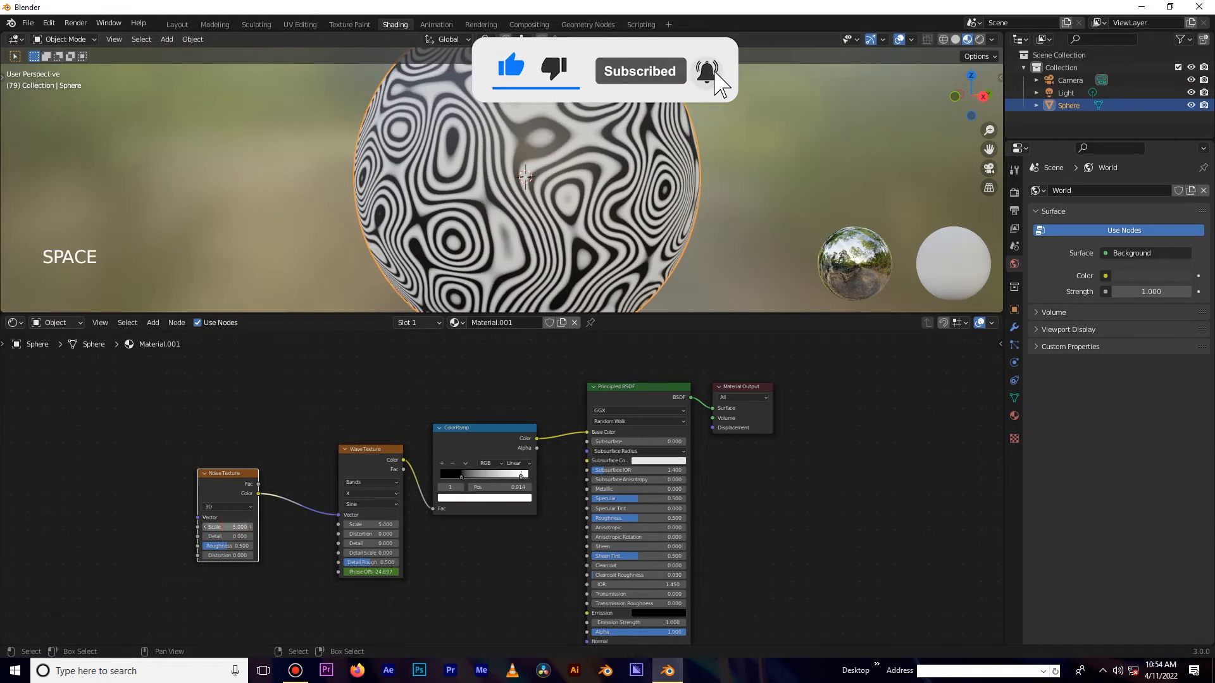
pyautogui.moveTo(228, 527)
pyautogui.mouseDown()
pyautogui.moveTo(201, 526)
pyautogui.moveTo(237, 527)
pyautogui.mouseUp()
pyautogui.press('space')
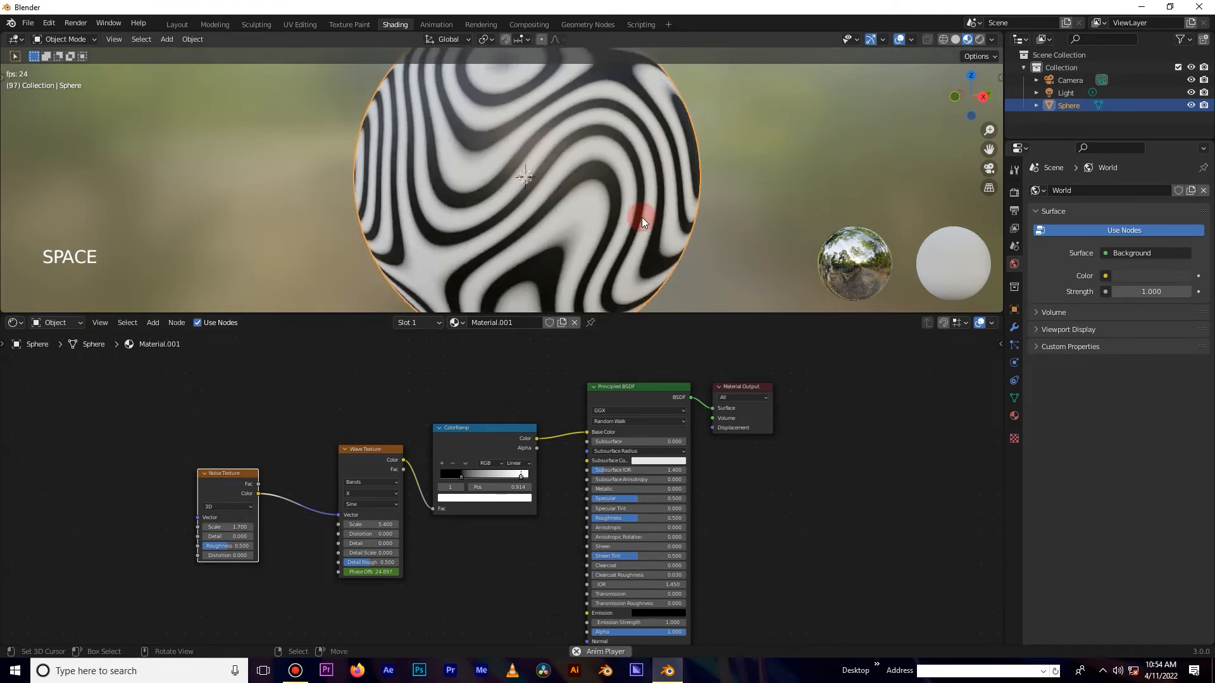
# Lower the Principled BSDF's Roughness close to zero for a glossy surface.
pyautogui.moveTo(642, 217); pyautogui.dragTo(568, 203, button='middle')
pyautogui.scroll(-4, 601, 206)
pyautogui.scroll(3, 666, 202)
pyautogui.moveTo(665, 203); pyautogui.dragTo(559, 225, button='middle')
pyautogui.press('space')
pyautogui.scroll(2, 544, 160)
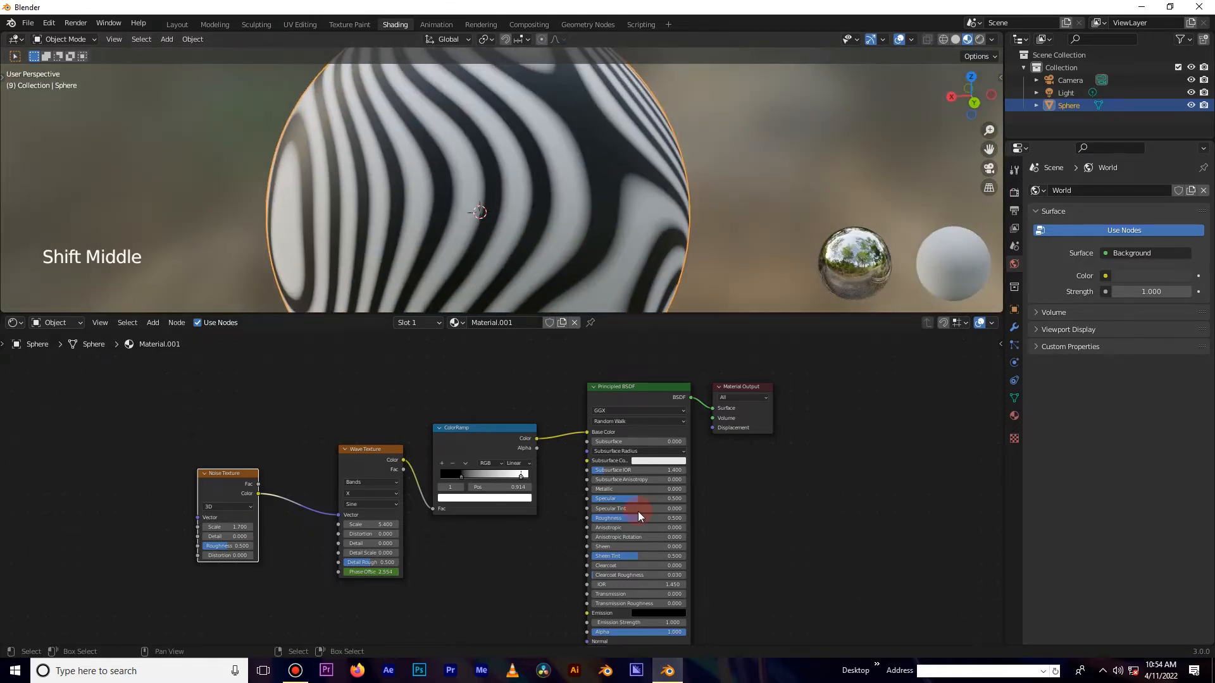
pyautogui.moveTo(636, 518); pyautogui.dragTo(595, 518)
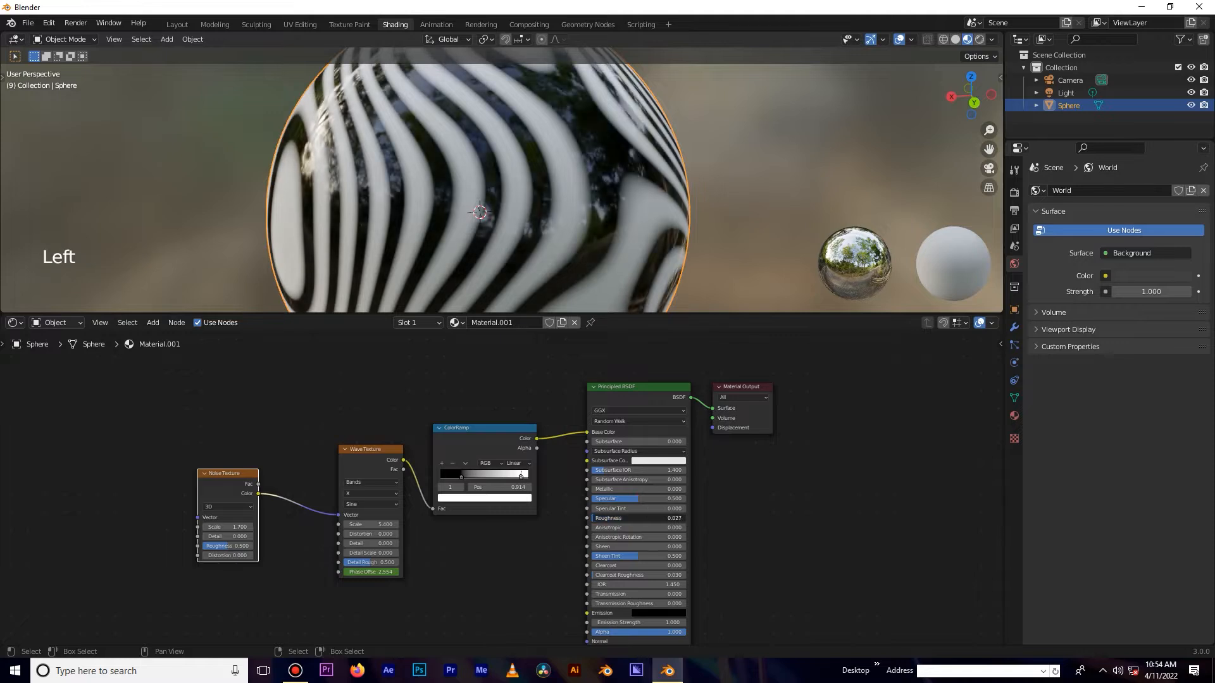
# Enlarge the 3D viewport by lowering its border with the node editor.
pyautogui.press('space')
pyautogui.scroll(-4, 607, 235)
pyautogui.moveTo(607, 234); pyautogui.dragTo(560, 192, button='middle')
pyautogui.scroll(2, 560, 192)
pyautogui.rightClick(621, 303)
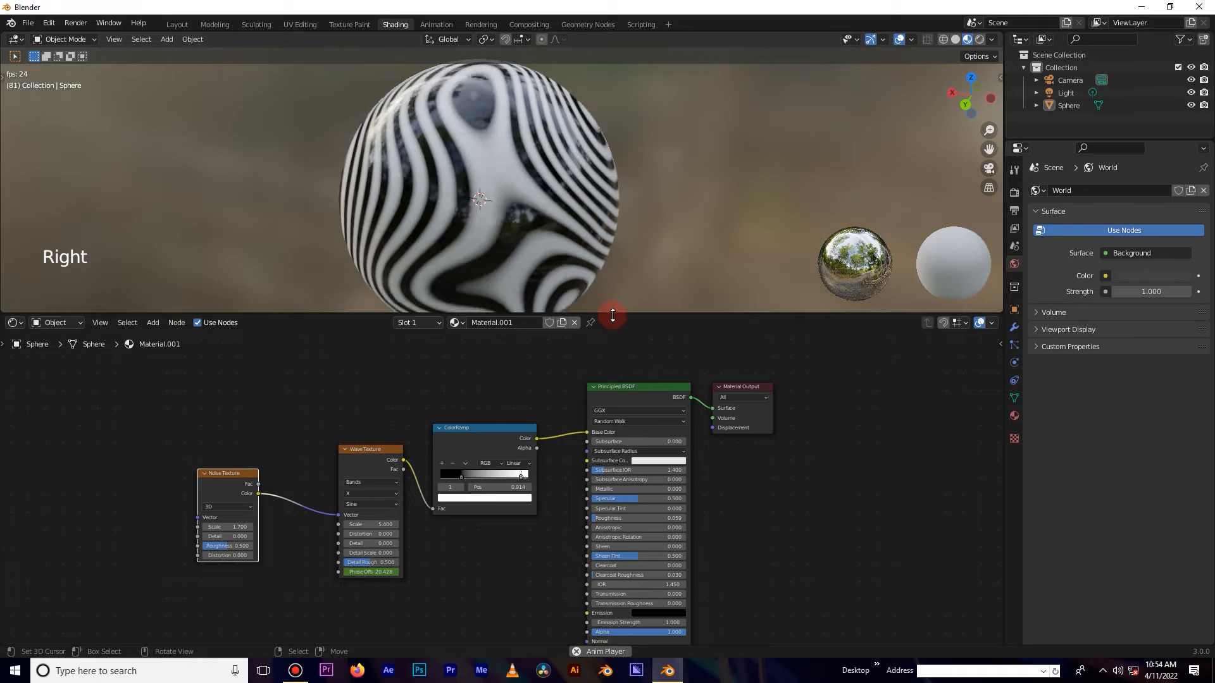
pyautogui.moveTo(613, 314); pyautogui.dragTo(611, 393)
pyautogui.moveTo(500, 297); pyautogui.dragTo(604, 281, button='middle')
pyautogui.scroll(2, 538, 214)
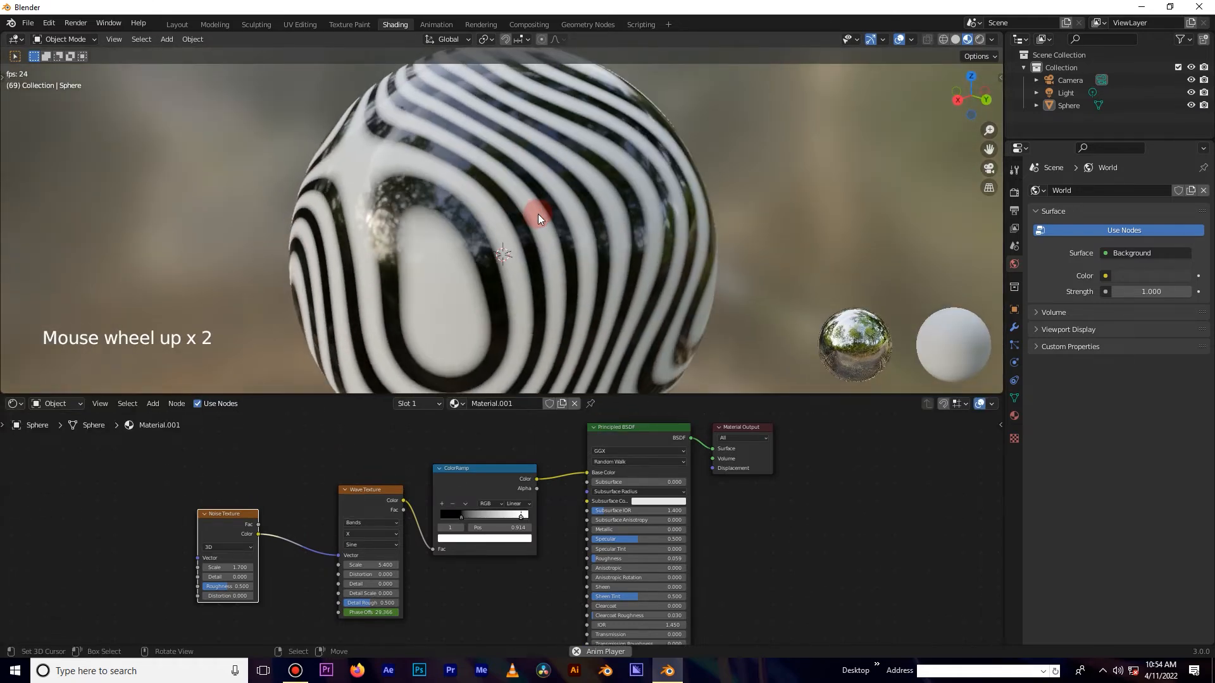
# Rearrange the Noise Texture, Wave Texture and ColorRamp nodes into a compact row.
pyautogui.scroll(-1, 538, 214)
pyautogui.scroll(-2, 537, 218)
pyautogui.moveTo(530, 292)
pyautogui.mouseDown(button='middle')
pyautogui.moveTo(514, 271)
pyautogui.moveTo(431, 268)
pyautogui.moveTo(480, 263)
pyautogui.moveTo(547, 207)
pyautogui.moveTo(618, 299)
pyautogui.moveTo(537, 293)
pyautogui.mouseUp(button='middle')
pyautogui.scroll(2, 479, 263)
pyautogui.press('space')
pyautogui.scroll(-4, 513, 576)
pyautogui.moveTo(290, 465); pyautogui.dragTo(546, 586)
pyautogui.moveTo(470, 492); pyautogui.dragTo(463, 477)
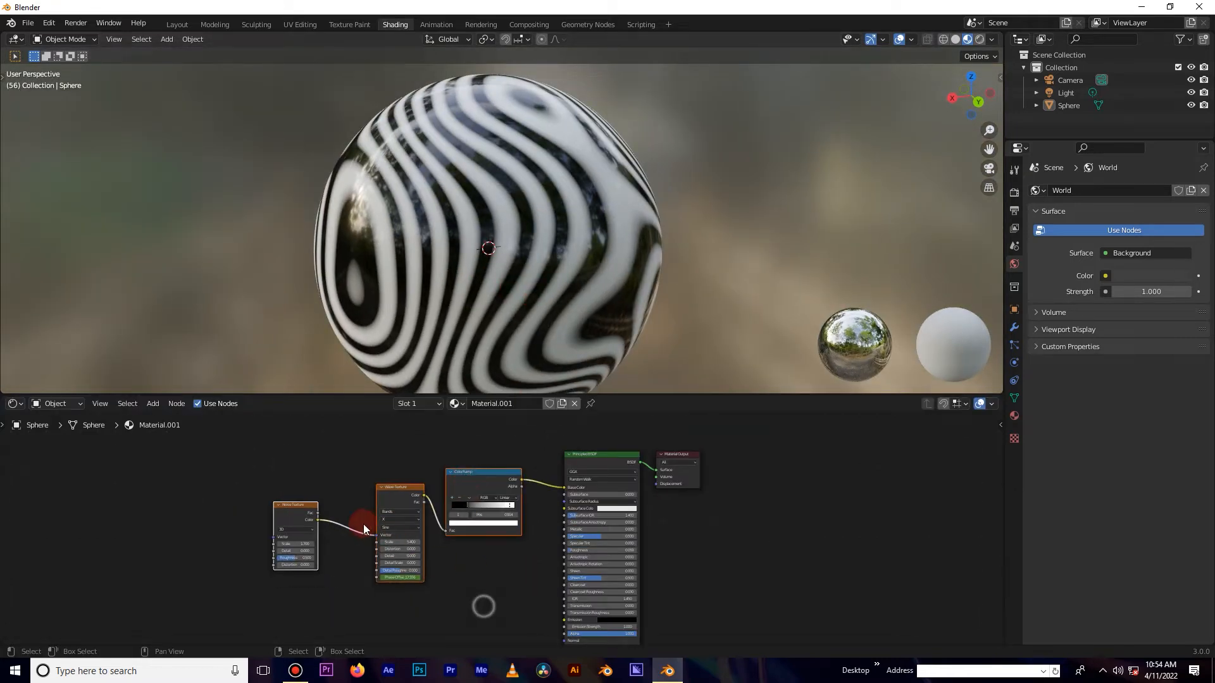
pyautogui.moveTo(294, 508)
pyautogui.mouseDown()
pyautogui.moveTo(327, 502)
pyautogui.moveTo(278, 502)
pyautogui.moveTo(315, 509)
pyautogui.mouseUp()
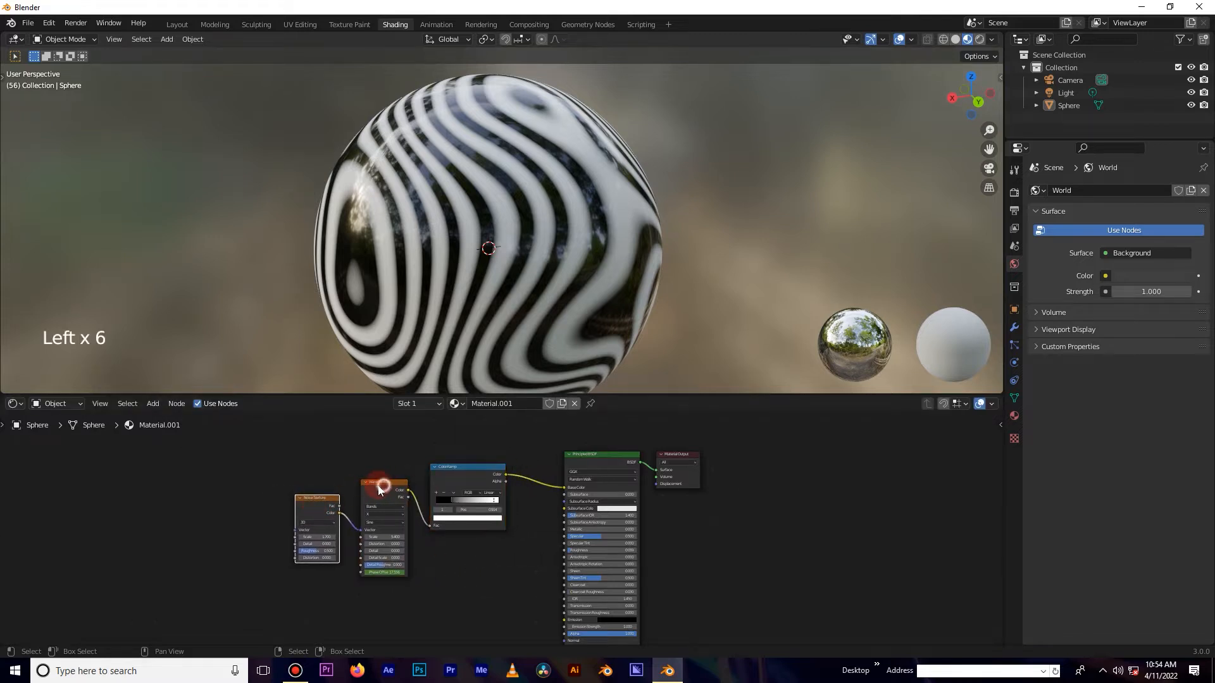
pyautogui.moveTo(460, 476); pyautogui.dragTo(452, 482)
pyautogui.scroll(1, 508, 312)
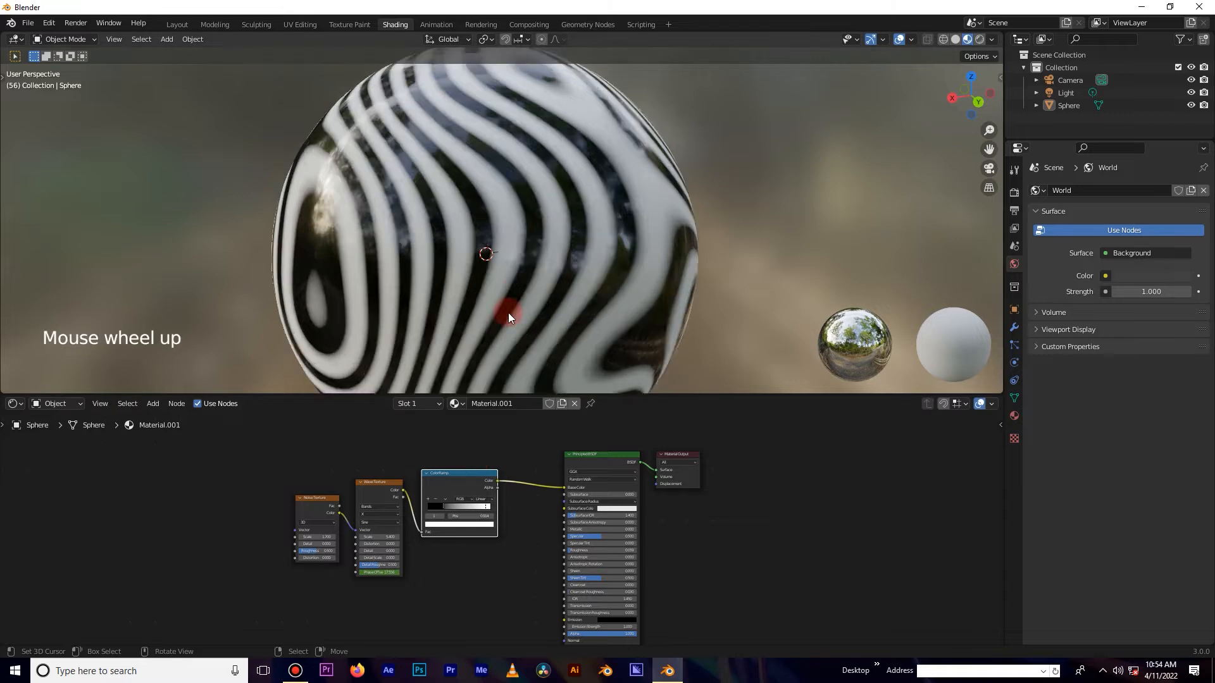
pyautogui.scroll(-4, 506, 316)
pyautogui.scroll(2, 475, 534)
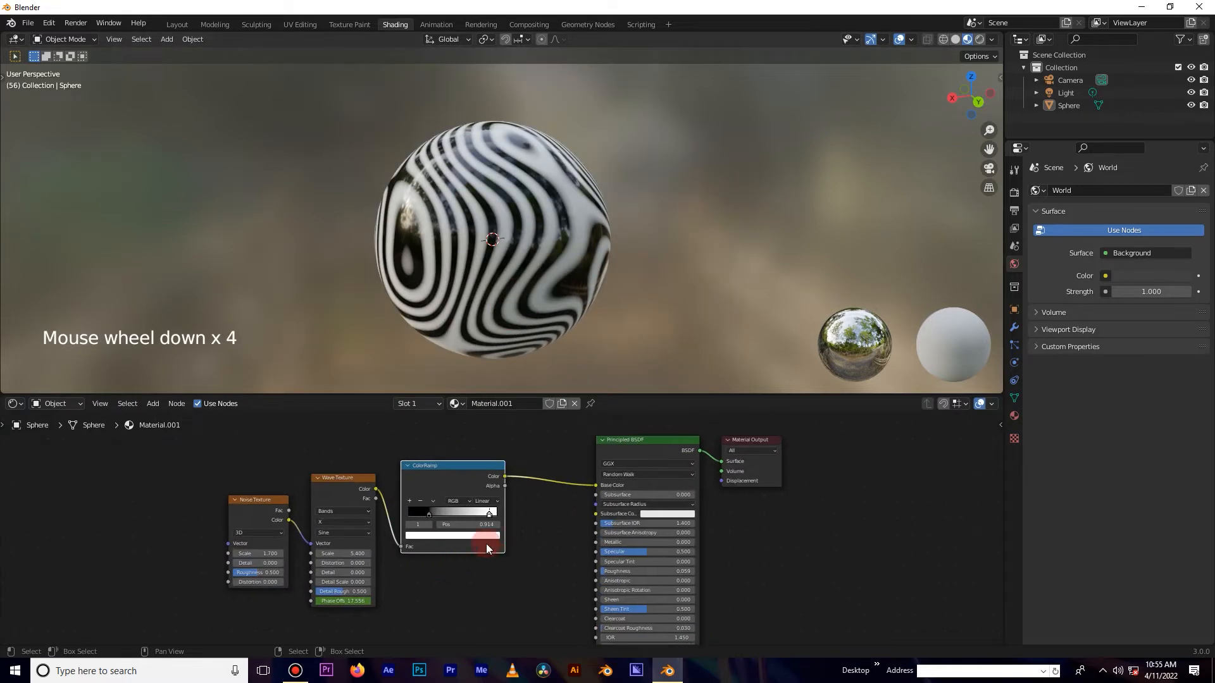
# Add a Displacement node below the ColorRamp by searching for disp.
pyautogui.hotkey('shift', 'a')
pyautogui.click(484, 474)
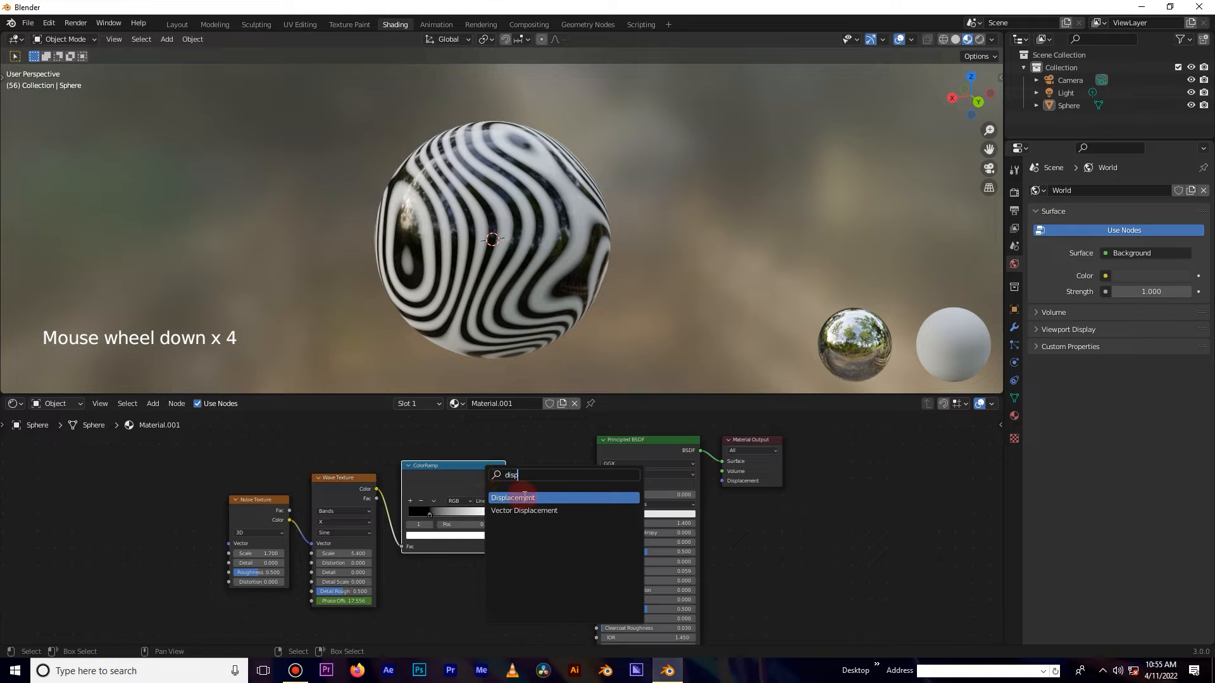
pyautogui.click(524, 497)
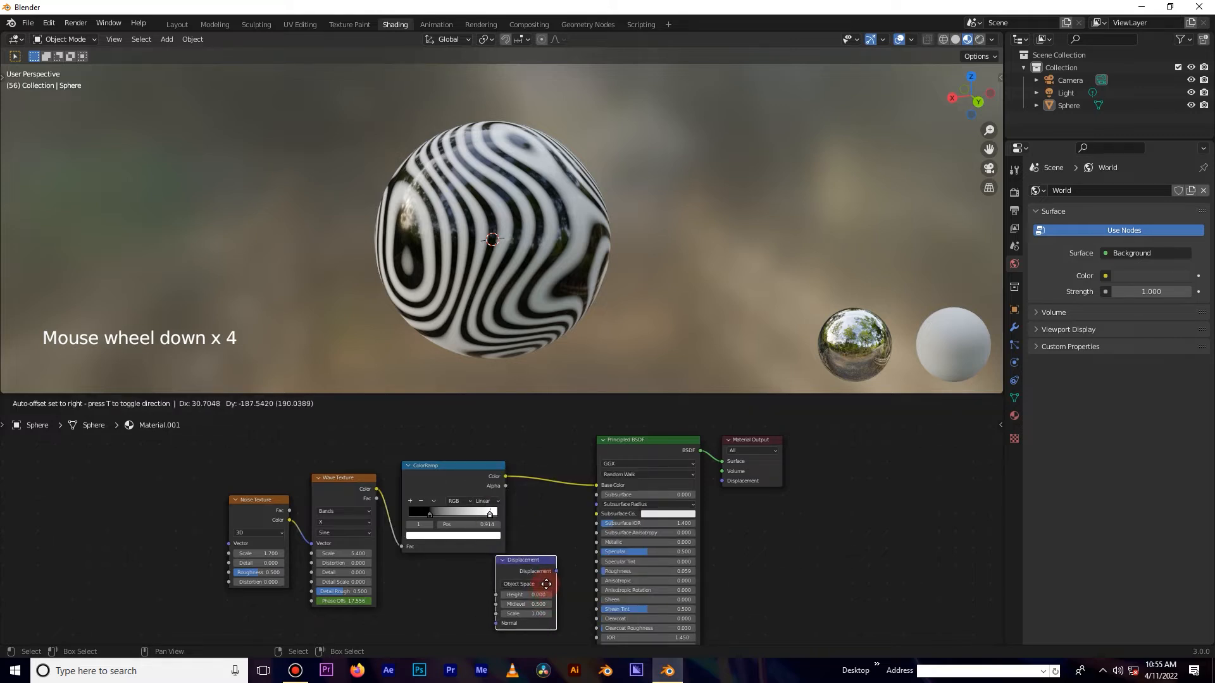
pyautogui.click(549, 583)
# Move the node chain and Material Output, and connect the Displacement output to the Material Output's Displacement input.
pyautogui.click(336, 446)
pyautogui.moveTo(213, 455); pyautogui.dragTo(497, 543)
pyautogui.moveTo(460, 478); pyautogui.dragTo(339, 477)
pyautogui.moveTo(750, 440); pyautogui.dragTo(541, 506)
pyautogui.moveTo(517, 570)
pyautogui.mouseDown()
pyautogui.moveTo(441, 583)
pyautogui.moveTo(498, 575)
pyautogui.moveTo(513, 547)
pyautogui.mouseUp()
pyautogui.click(518, 576)
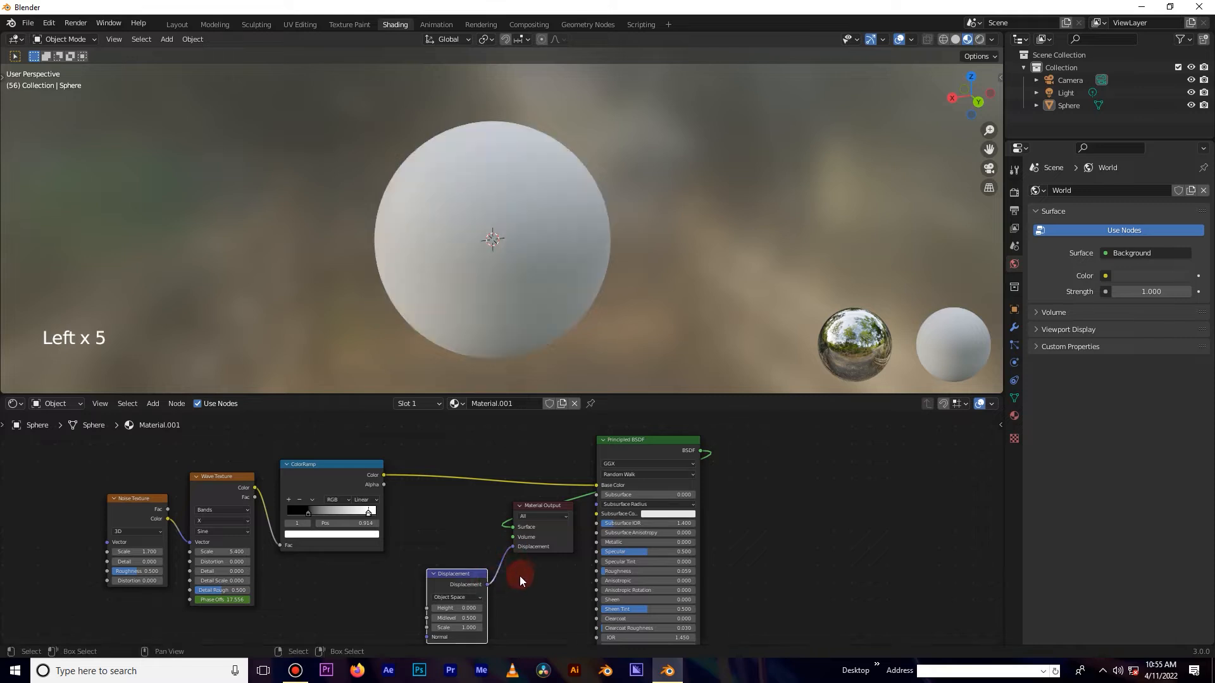
# Connect the ColorRamp's Color to the Displacement Height and reconnect the Principled BSDF to the Material Output Surface.
pyautogui.scroll(-2, 525, 575)
pyautogui.moveTo(489, 583); pyautogui.dragTo(546, 532, button='middle')
pyautogui.scroll(2, 491, 465)
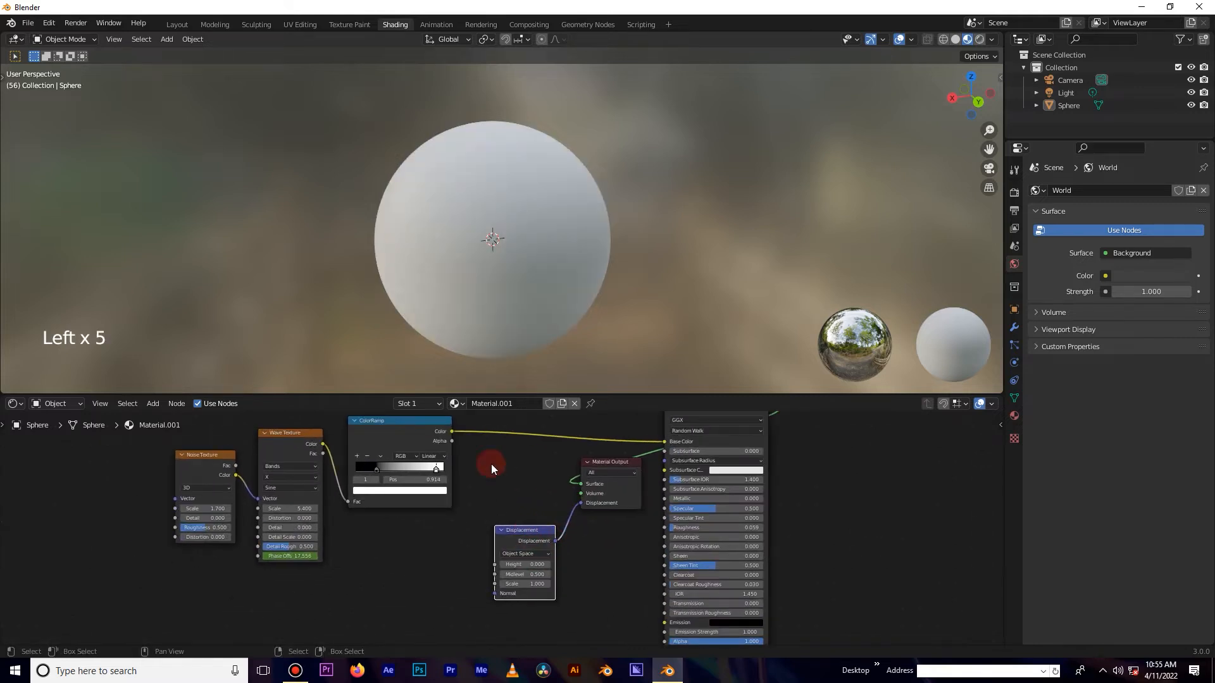
pyautogui.click(454, 434)
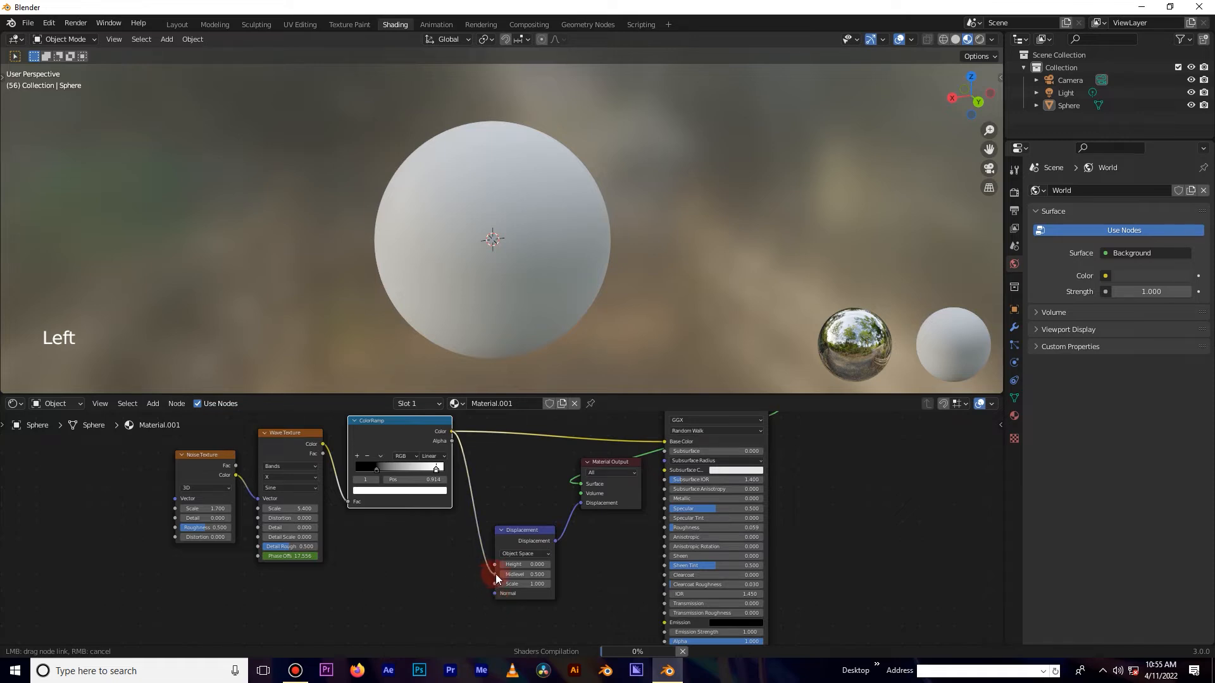
pyautogui.moveTo(501, 574); pyautogui.dragTo(517, 553)
pyautogui.moveTo(583, 508); pyautogui.dragTo(580, 503)
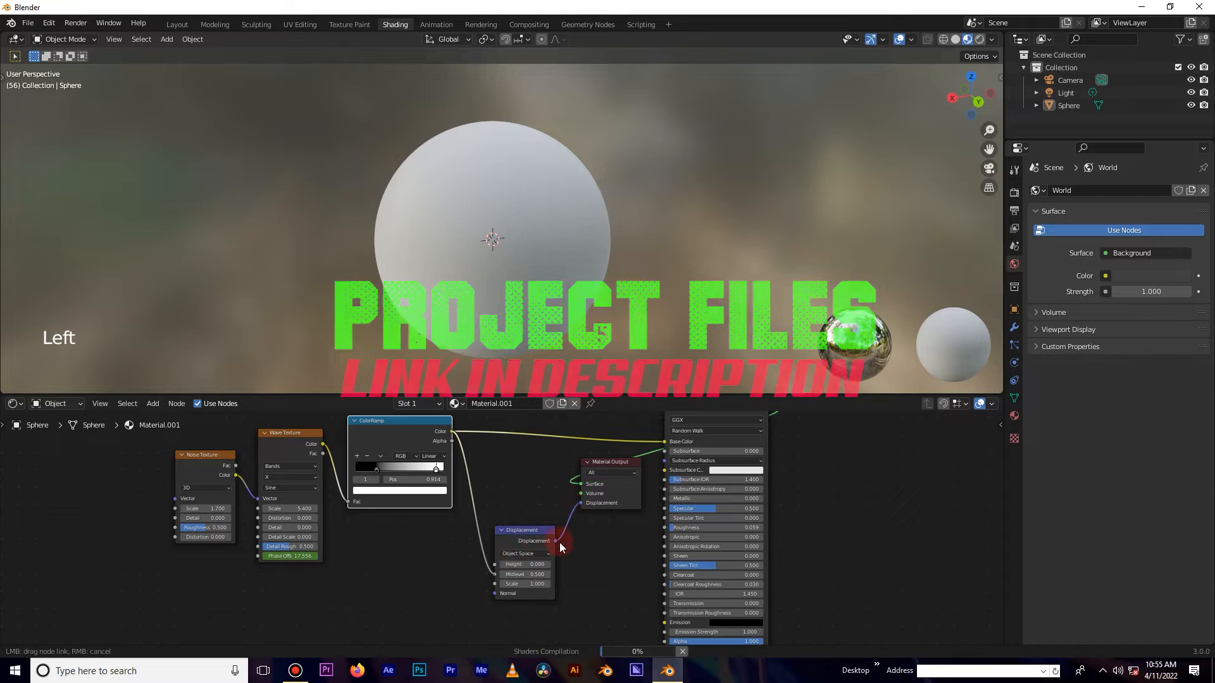
# Set the Displacement node's Scale to 0.3.
pyautogui.moveTo(496, 575); pyautogui.dragTo(496, 575)
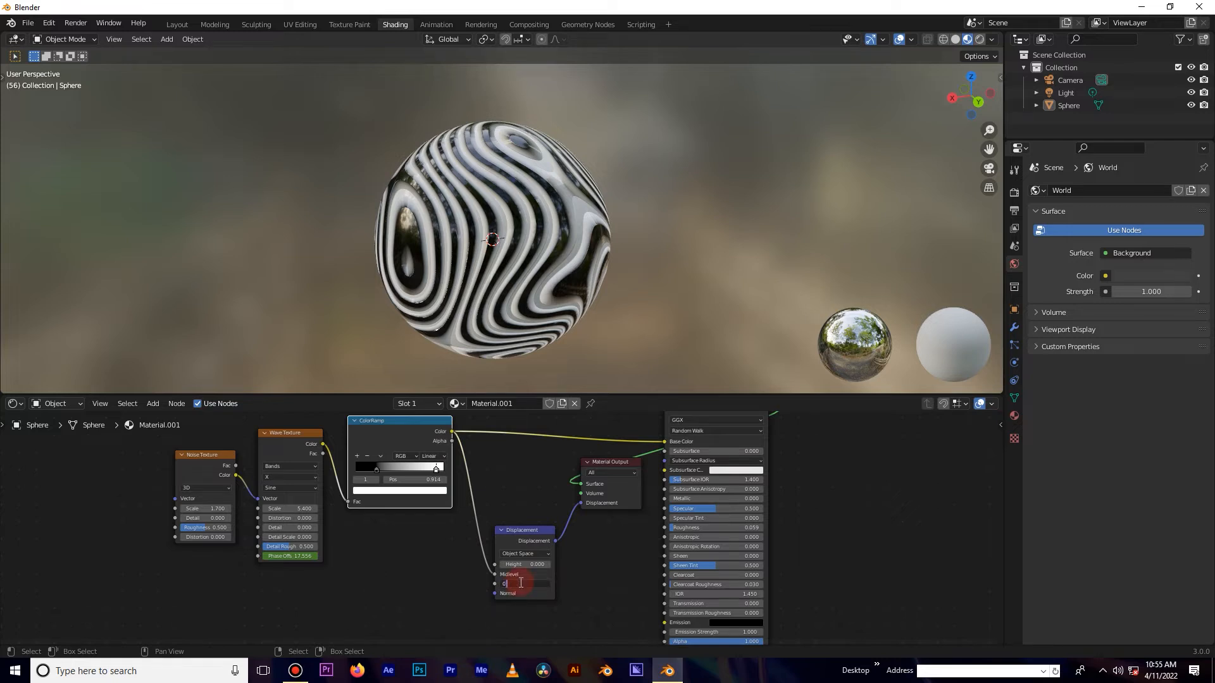
pyautogui.press('Return')
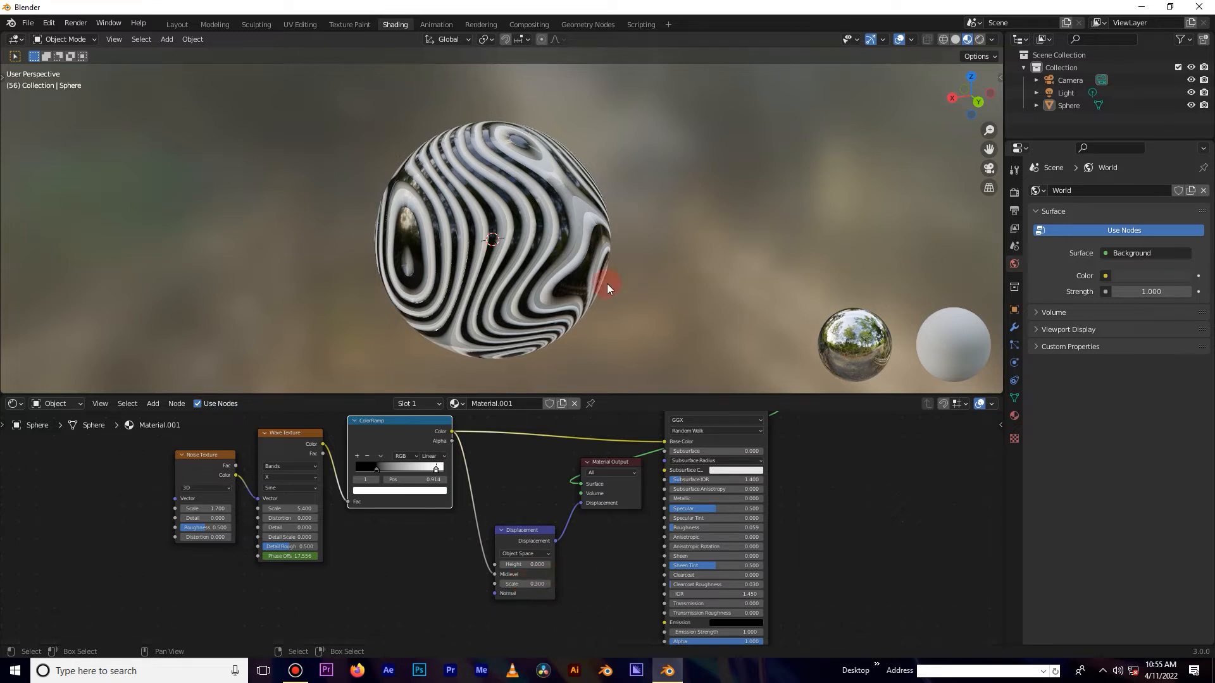
# Switch the scene's render engine to Cycles.
pyautogui.scroll(2, 559, 267)
pyautogui.moveTo(555, 263); pyautogui.dragTo(597, 247, button='middle')
pyautogui.press('space')
pyautogui.press('space')
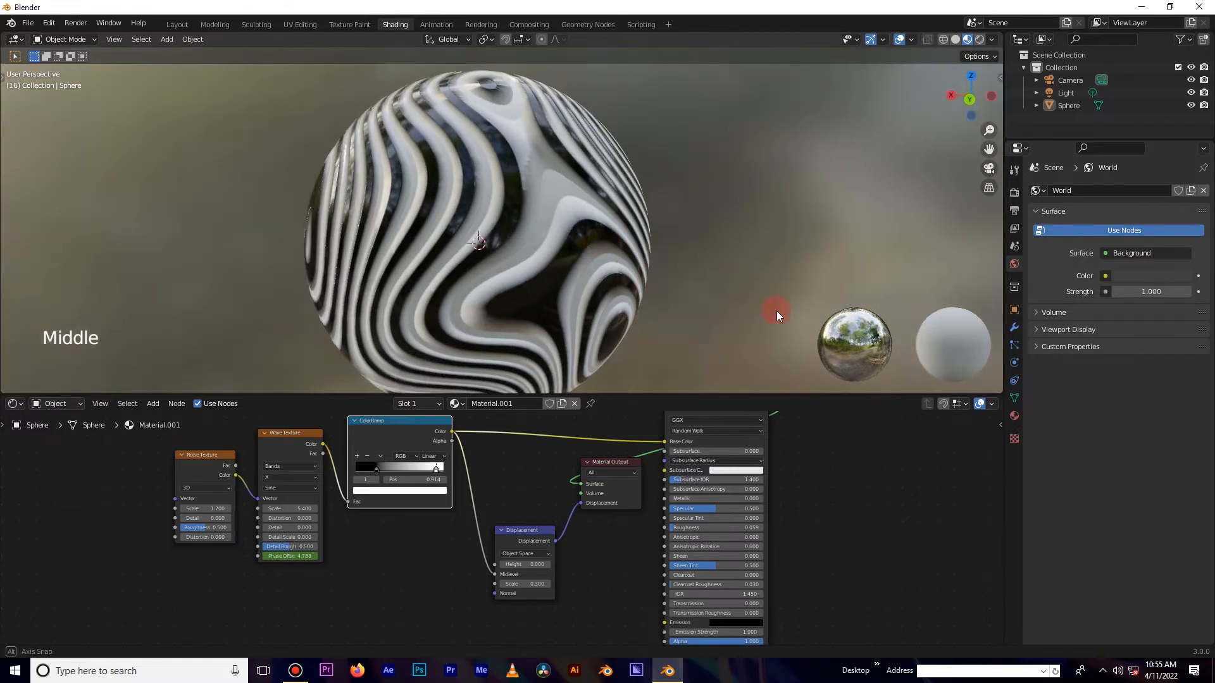
pyautogui.click(1014, 191)
pyautogui.click(1158, 190)
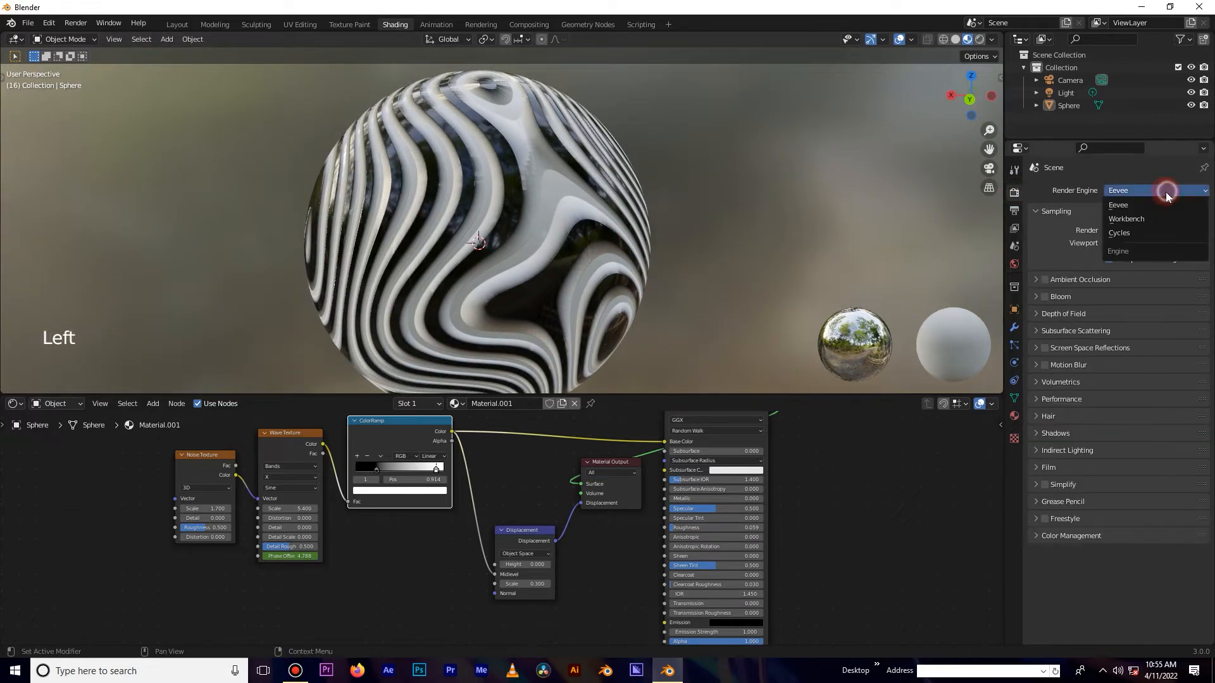
pyautogui.click(1139, 234)
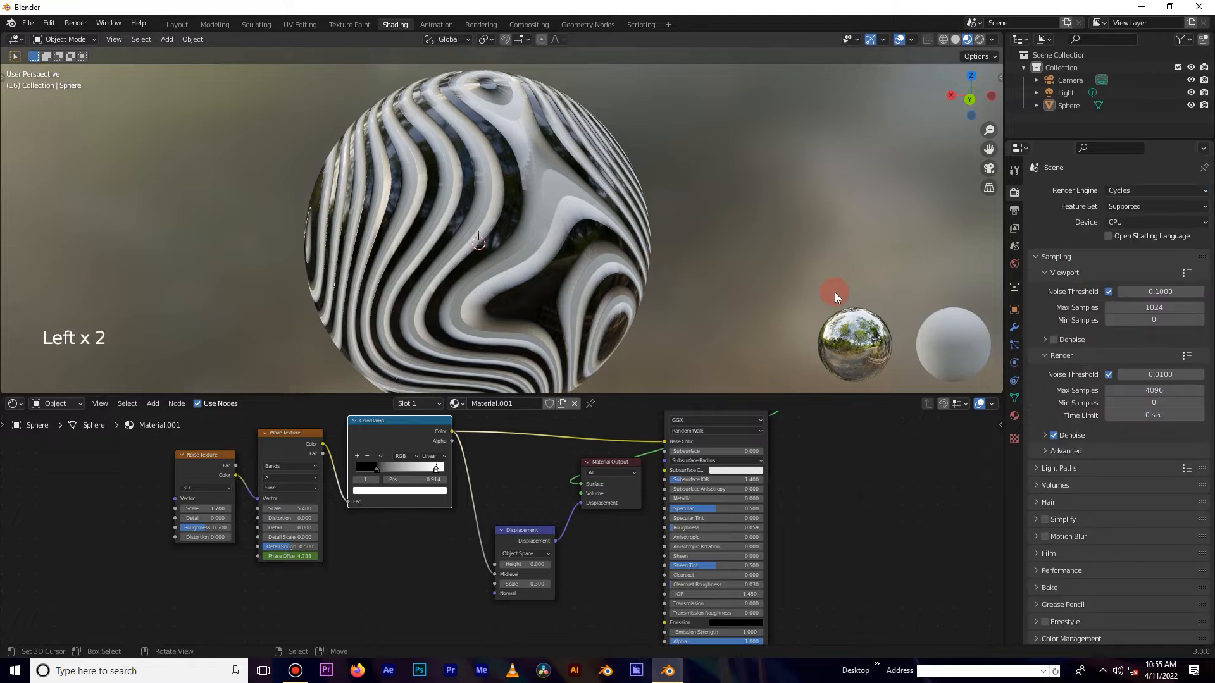
# Orbit around the sphere and play back the animation in the viewport.
pyautogui.scroll(-2, 576, 231)
pyautogui.scroll(2, 529, 236)
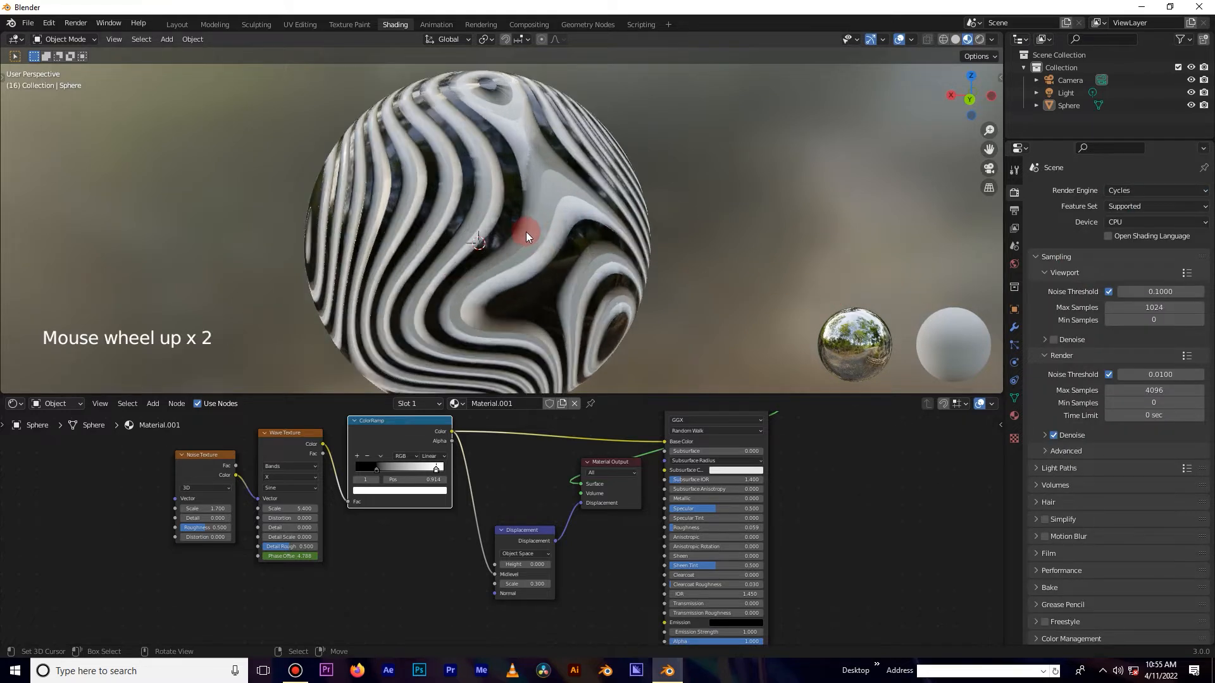
pyautogui.scroll(-3, 538, 237)
pyautogui.moveTo(550, 239); pyautogui.dragTo(474, 236, button='middle')
pyautogui.press('space')
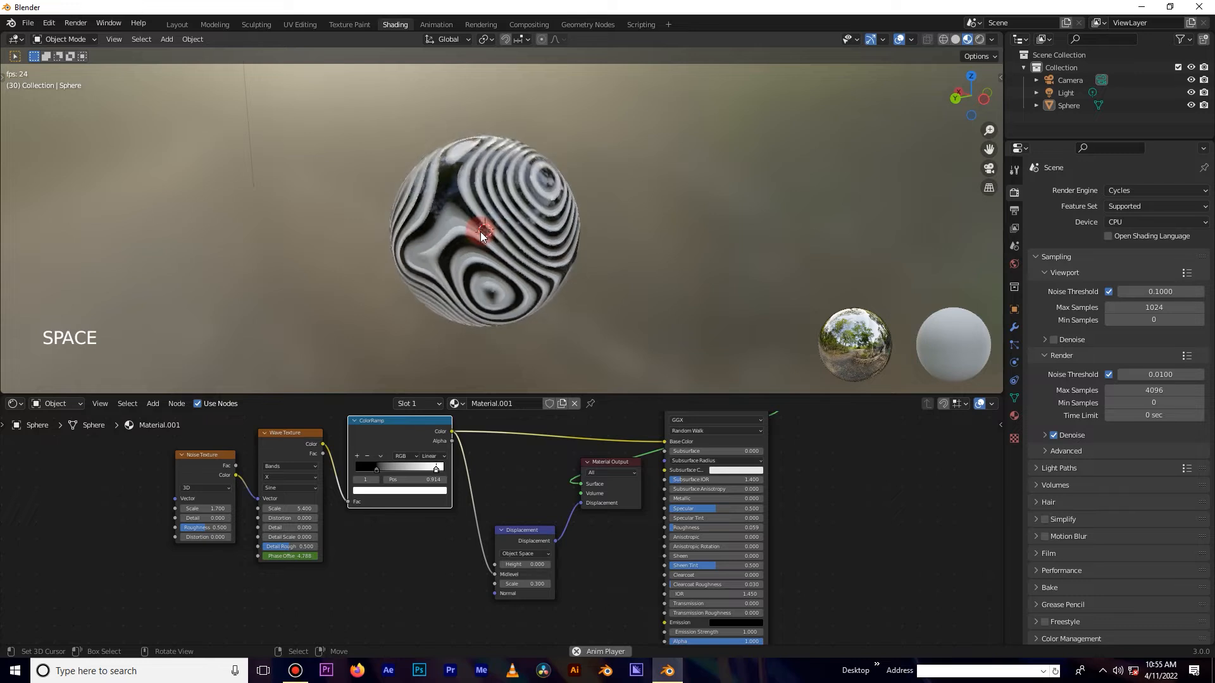
# Switch the viewport shading to Rendered.
pyautogui.scroll(3, 484, 234)
pyautogui.press('z')
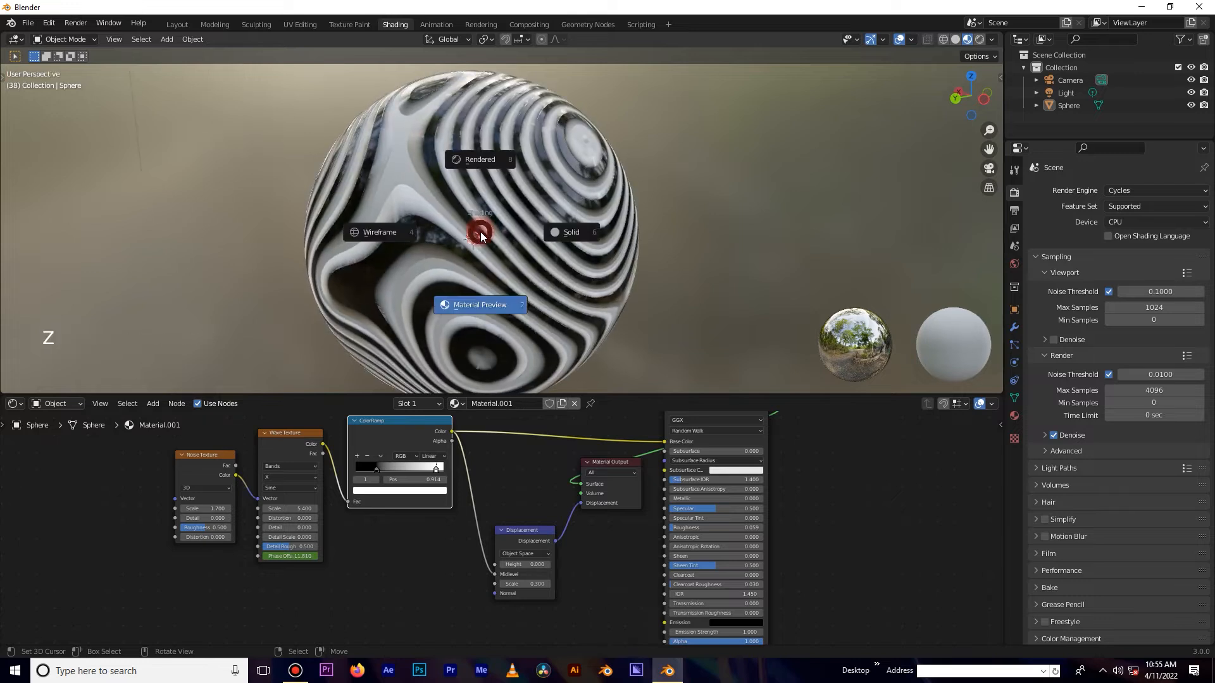
pyautogui.click(486, 158)
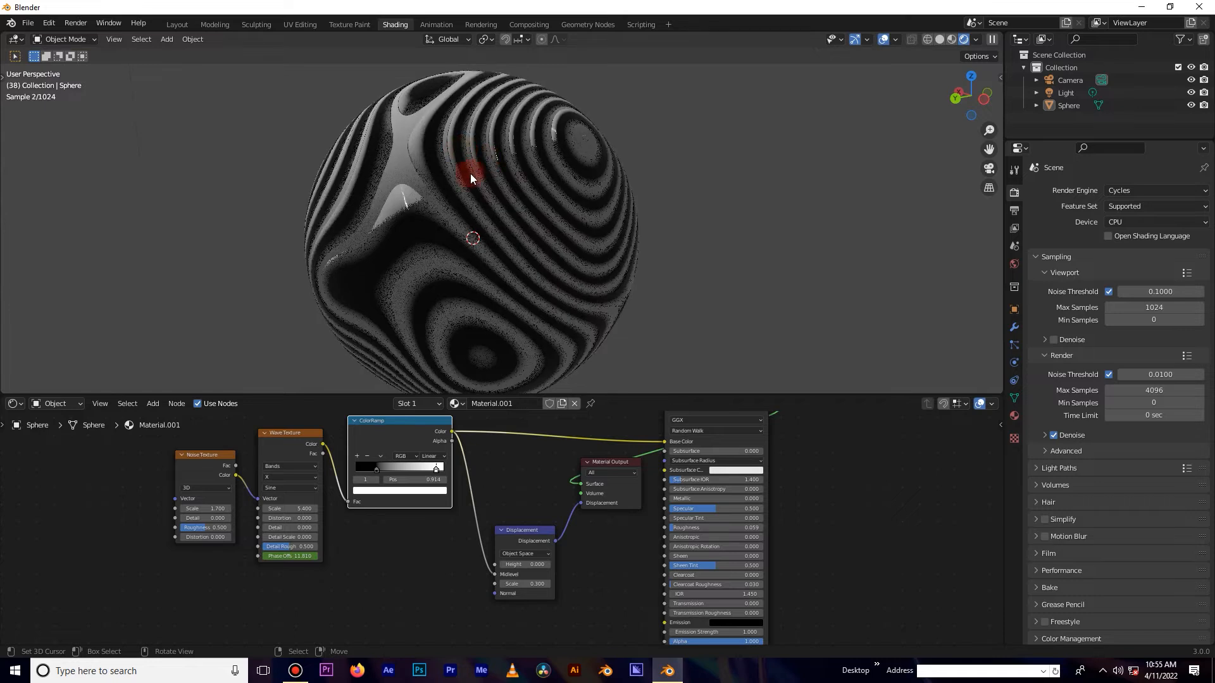
# Turn off Scene World in the viewport shading options and choose the parking-lot HDRI as the viewport environment.
pyautogui.click(973, 40)
pyautogui.click(905, 115)
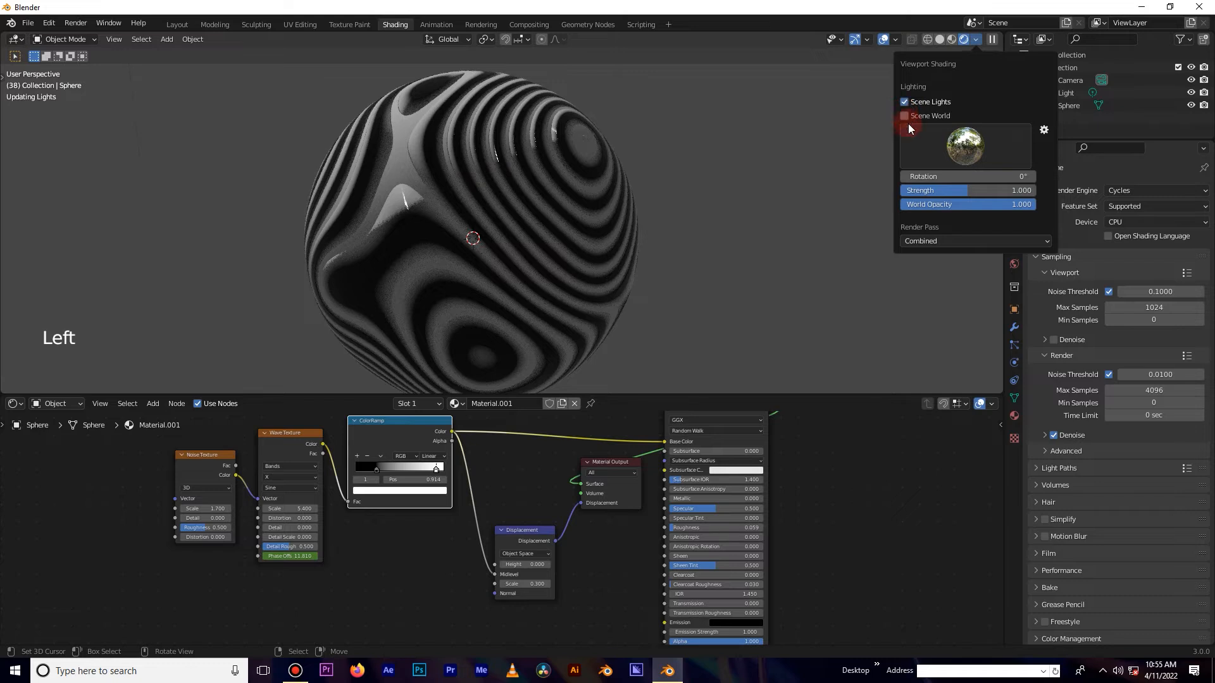
pyautogui.click(911, 131)
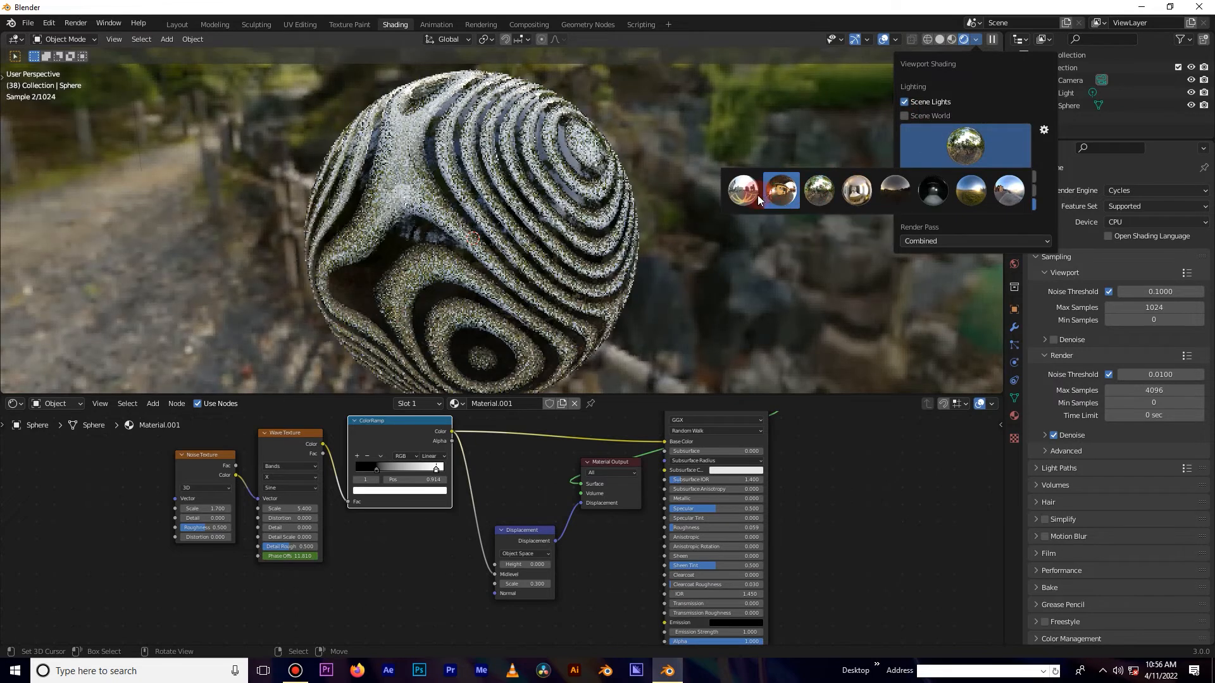
pyautogui.click(754, 196)
pyautogui.click(575, 210)
pyautogui.scroll(-2, 576, 212)
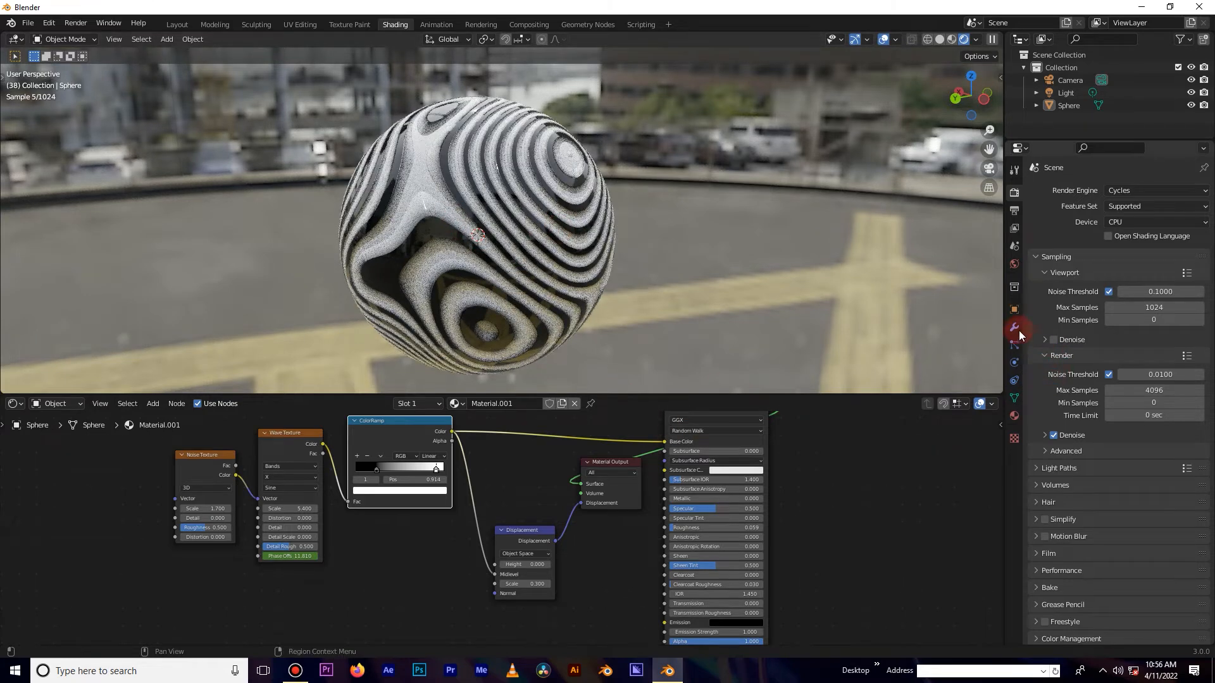
# Open the sphere's material properties and browse its panels for the displacement settings.
pyautogui.click(1013, 413)
pyautogui.rightClick(558, 233)
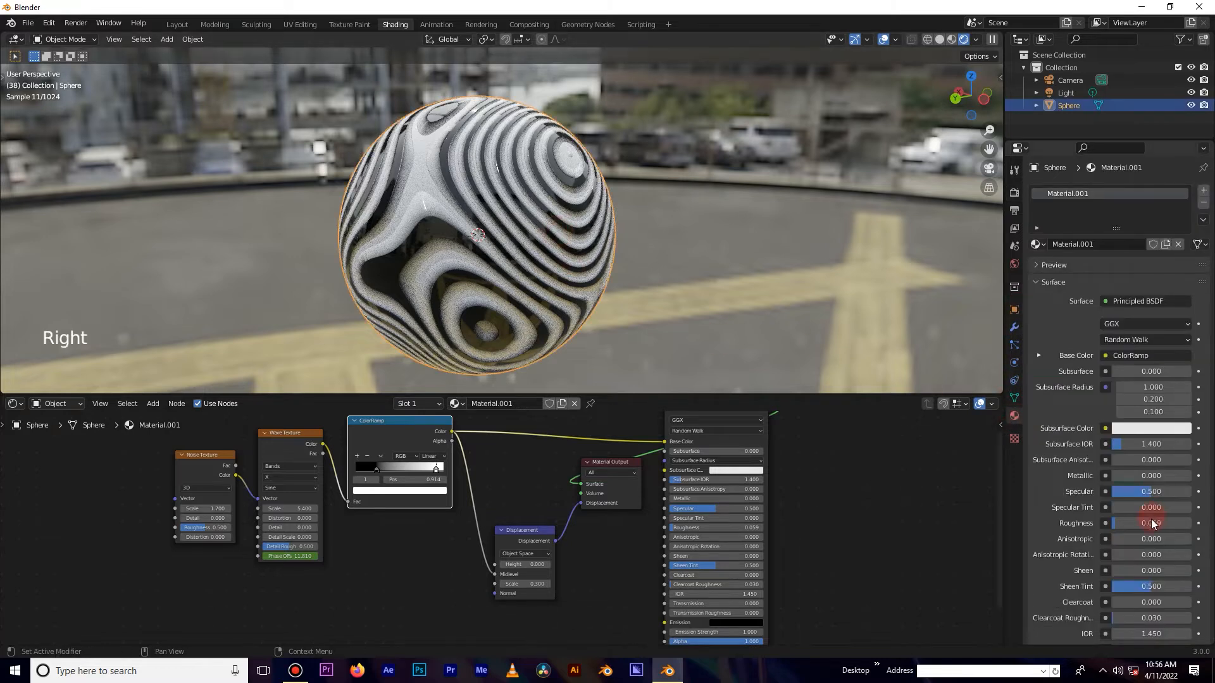
pyautogui.scroll(-15, 1151, 523)
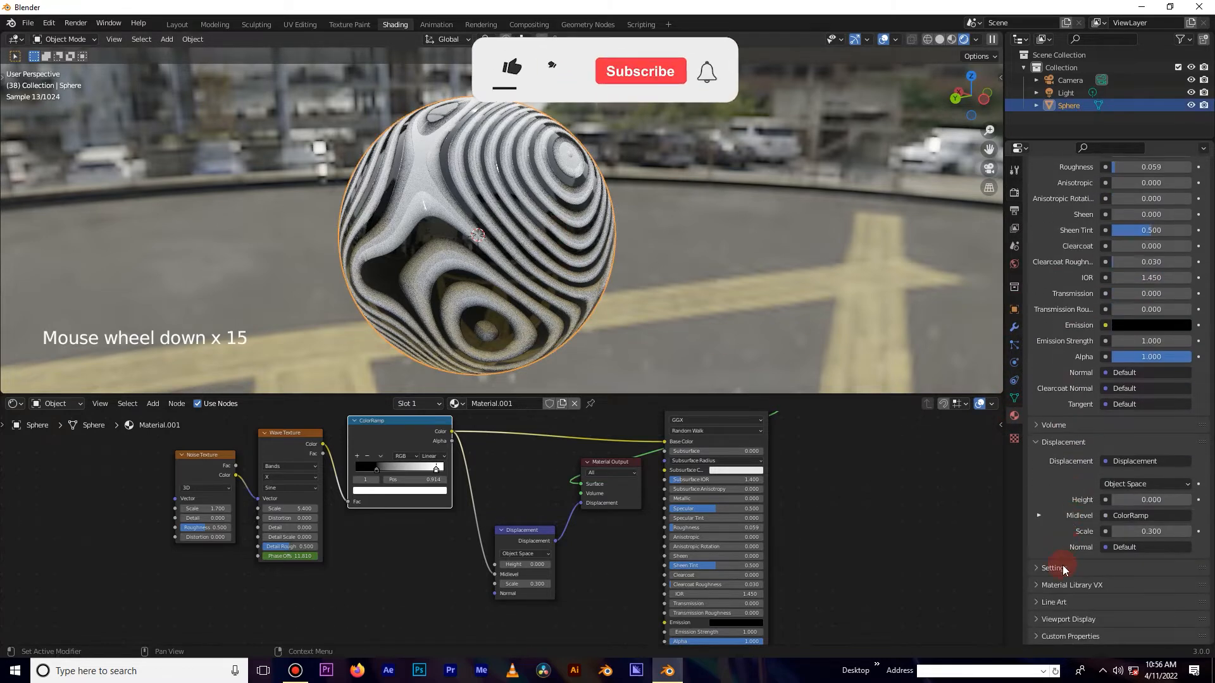
pyautogui.click(1063, 567)
pyautogui.scroll(-4, 1064, 518)
pyautogui.click(1064, 469)
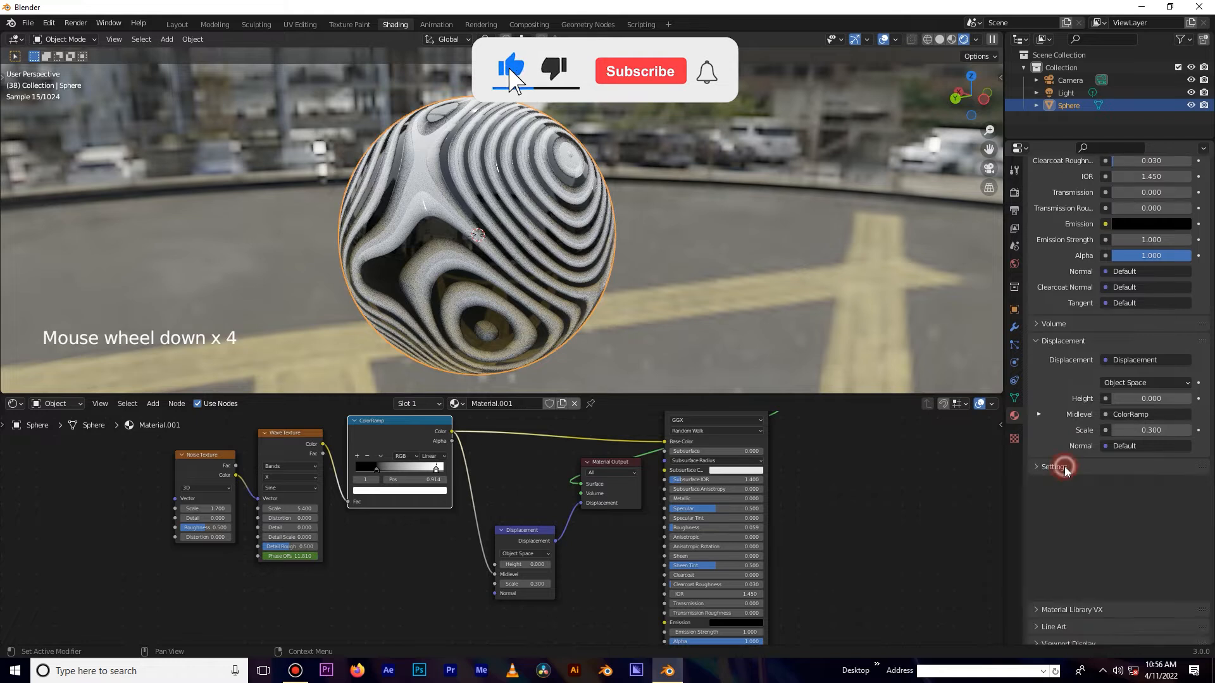
pyautogui.click(1052, 425)
pyautogui.click(1051, 425)
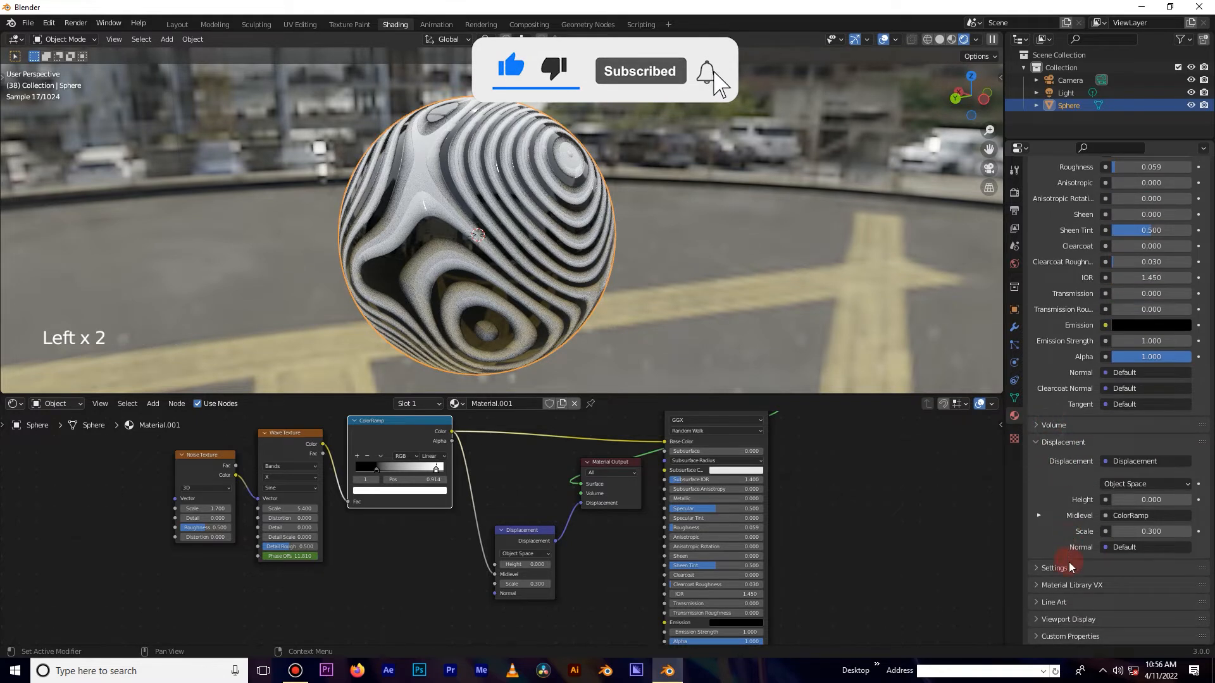
pyautogui.click(1068, 481)
pyautogui.scroll(-3, 1065, 590)
pyautogui.click(1067, 587)
pyautogui.scroll(-5, 1067, 586)
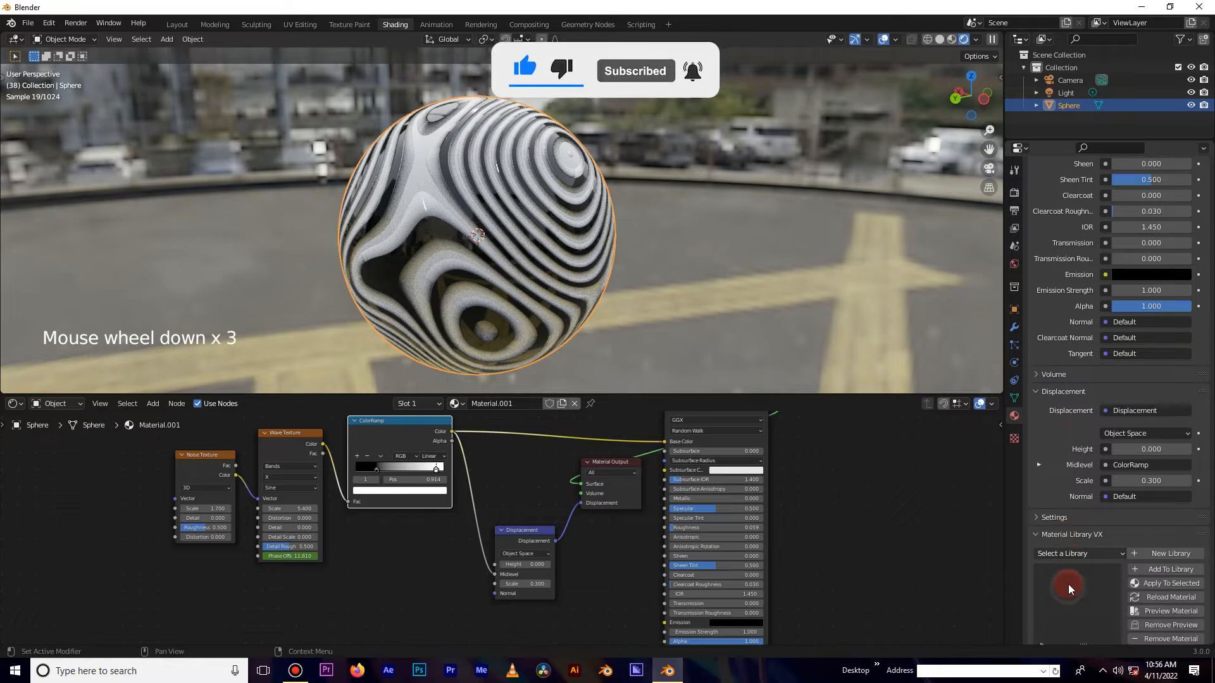
pyautogui.click(1060, 456)
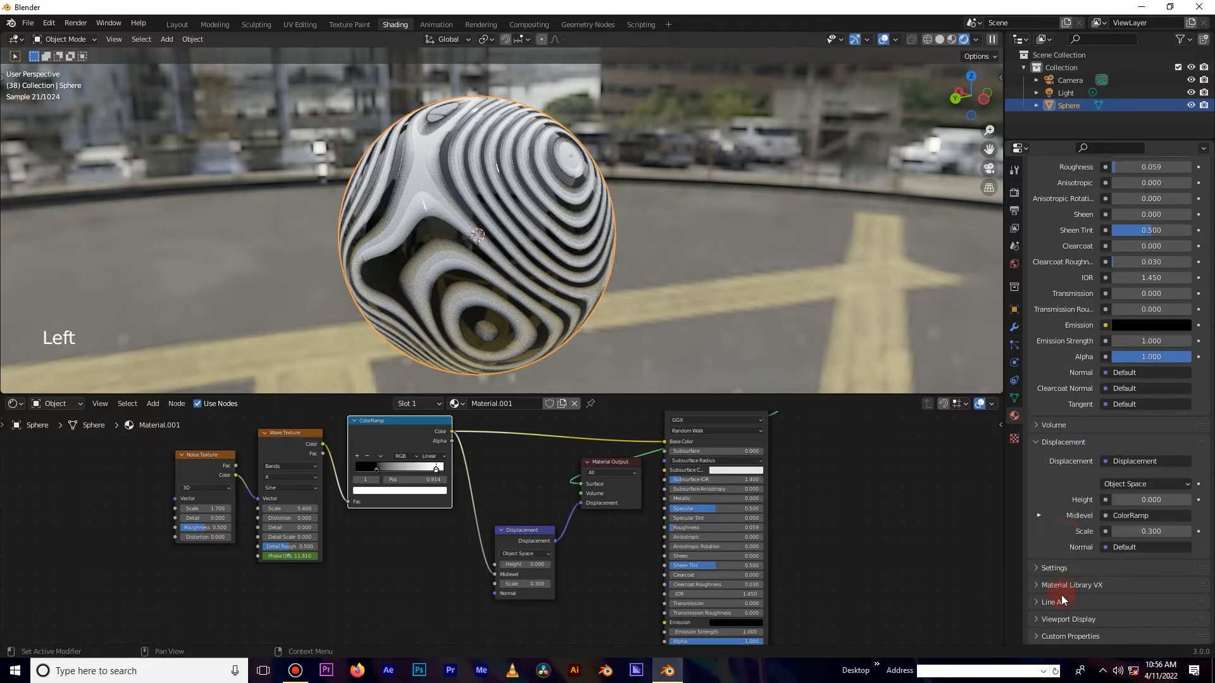
pyautogui.scroll(-3, 1066, 608)
pyautogui.click(1070, 620)
pyautogui.scroll(-5, 1072, 615)
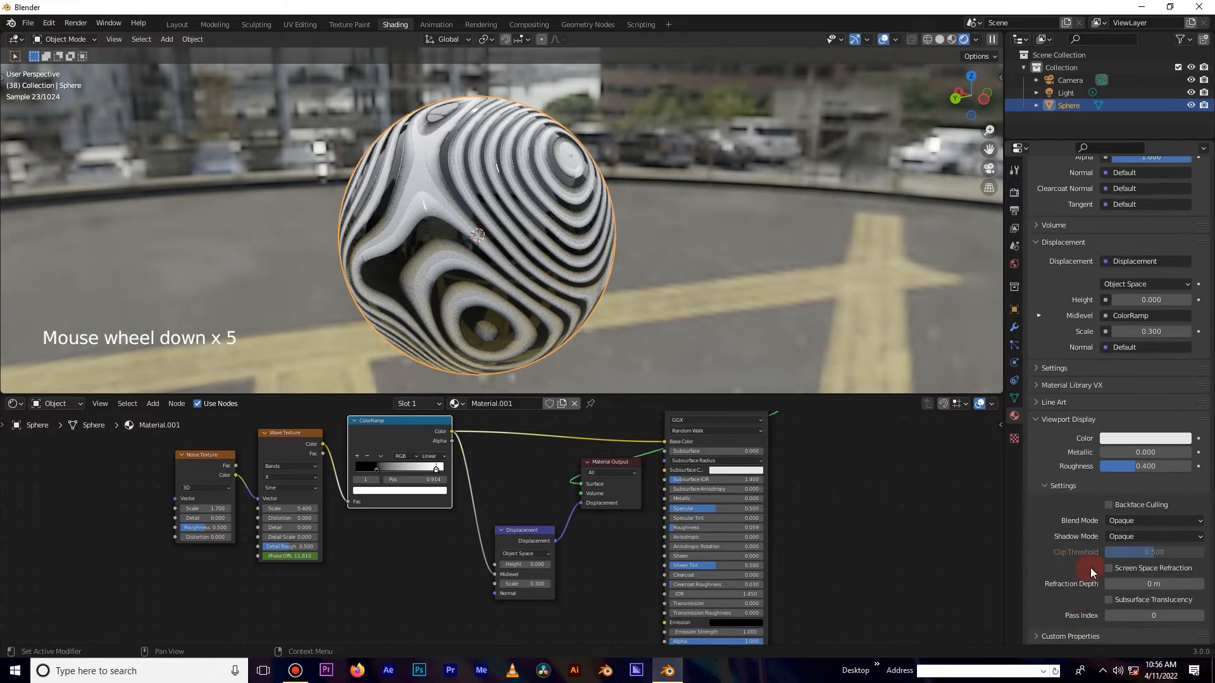
pyautogui.click(1054, 420)
pyautogui.scroll(-4, 1055, 623)
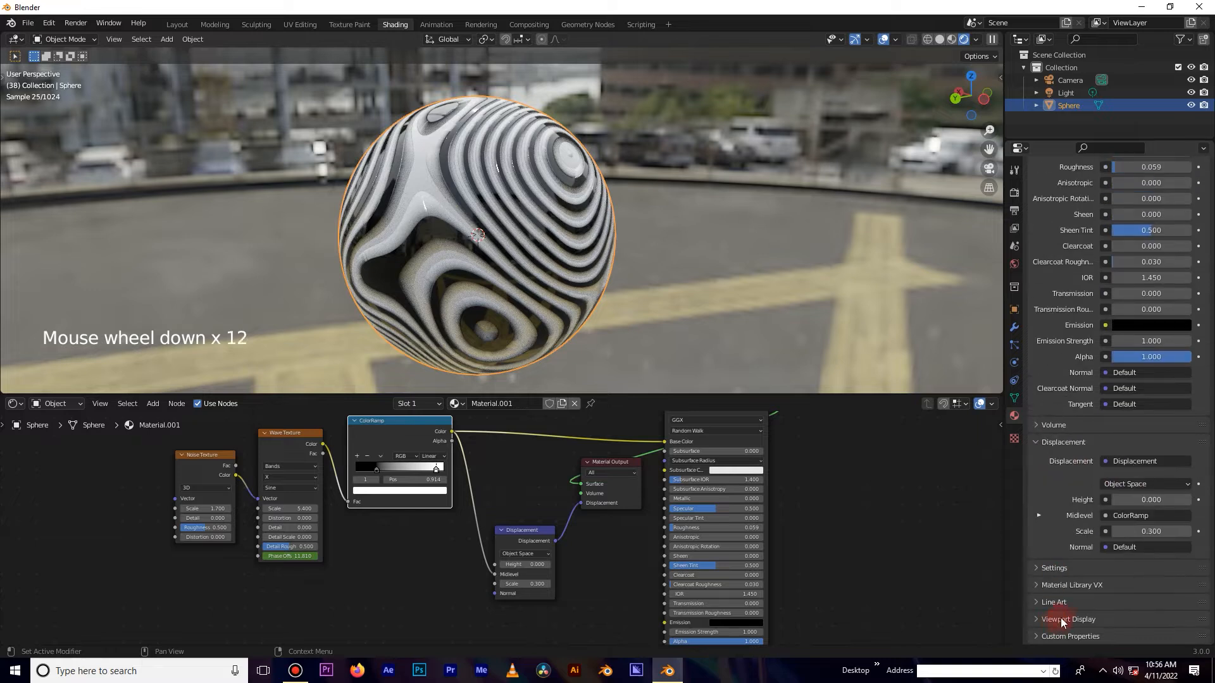
pyautogui.click(1063, 620)
pyautogui.scroll(-4, 1076, 619)
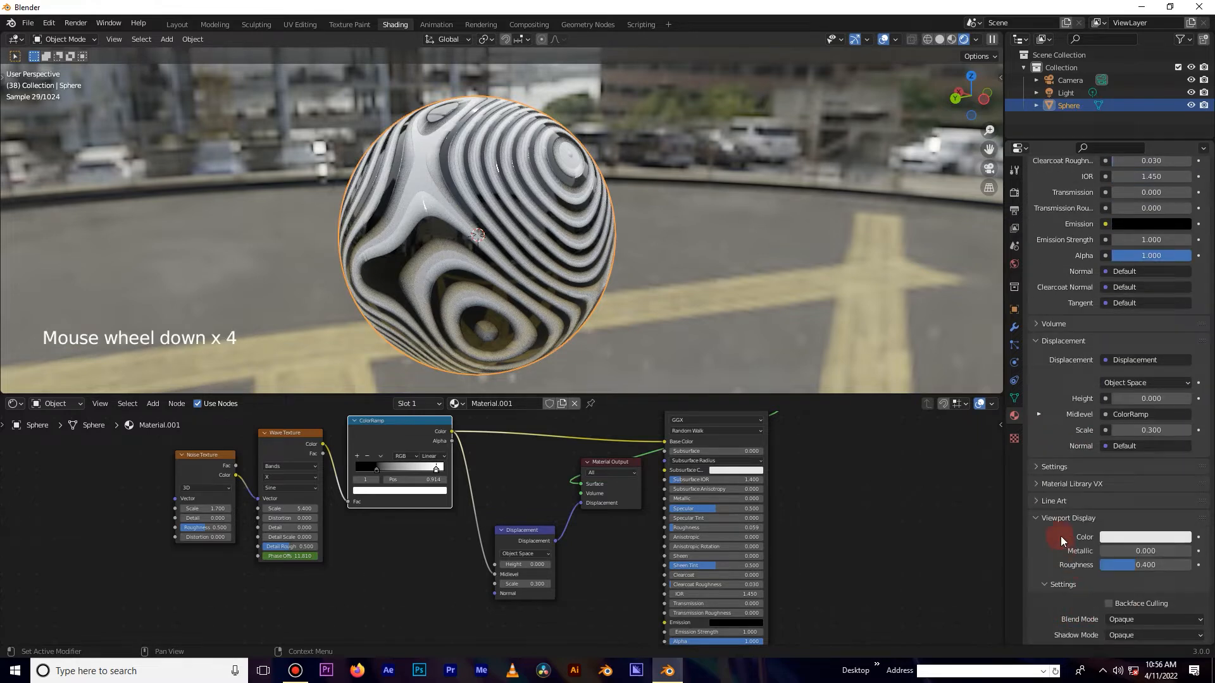
# Expand the material Settings panel and set the surface Displacement method to Displacement Only.
pyautogui.click(1064, 520)
pyautogui.click(1063, 570)
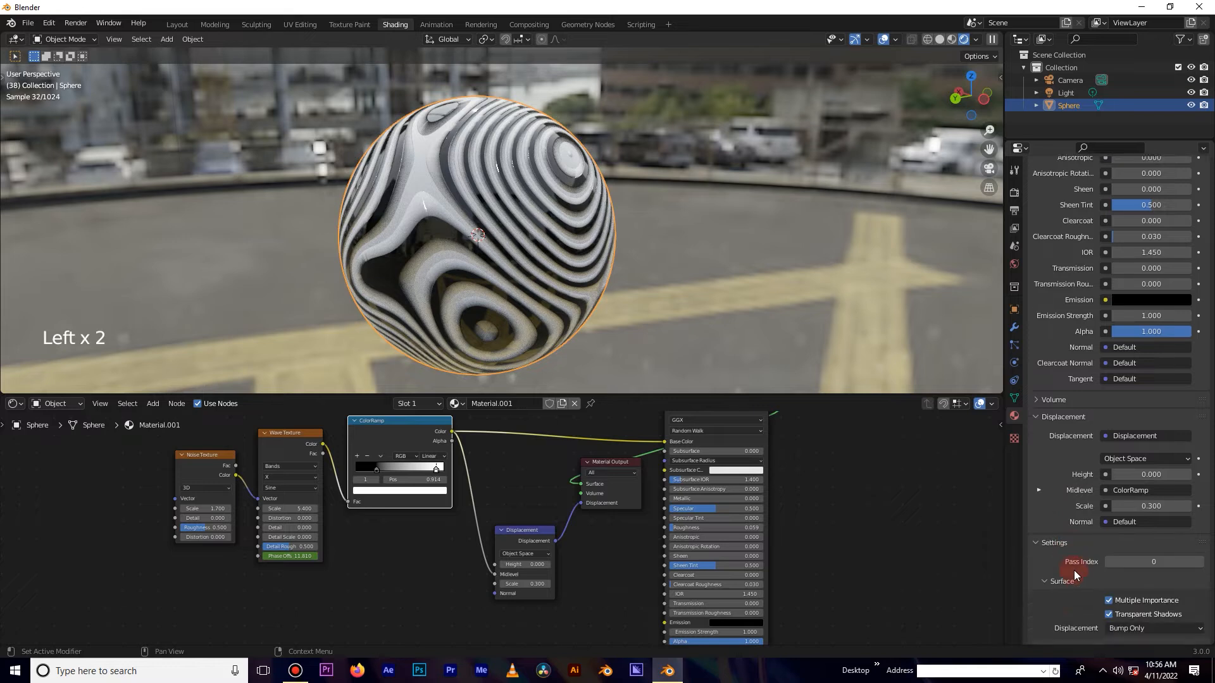
pyautogui.scroll(-6, 1100, 556)
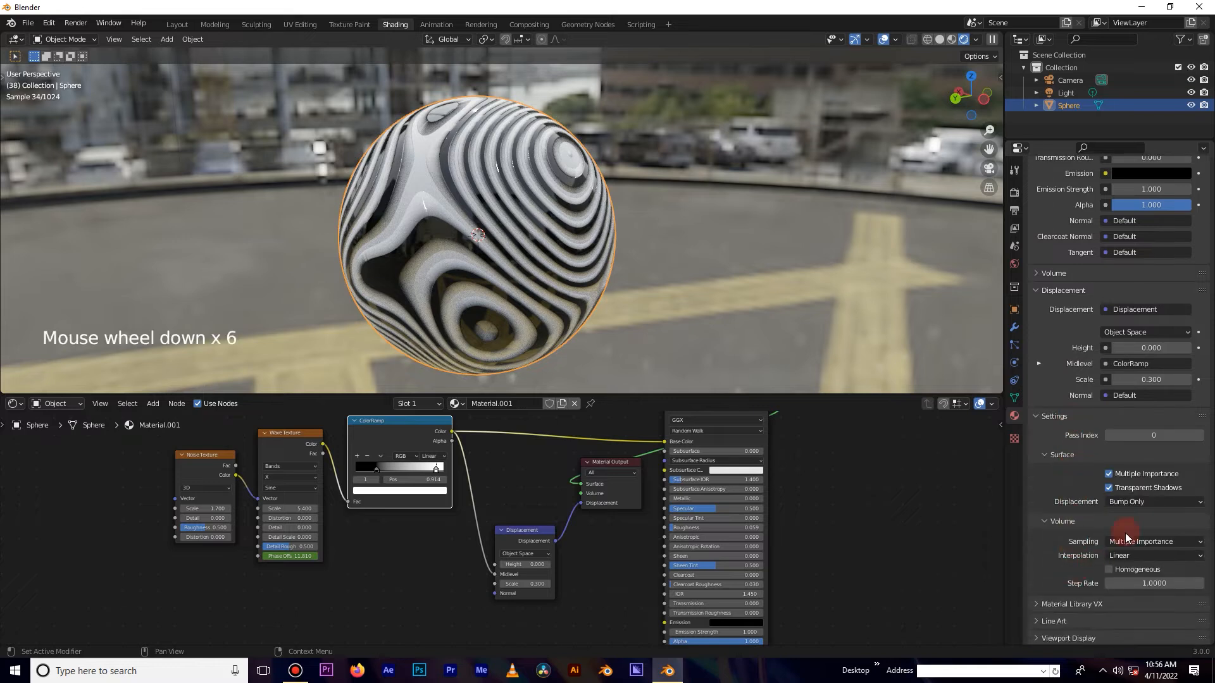
pyautogui.click(1137, 503)
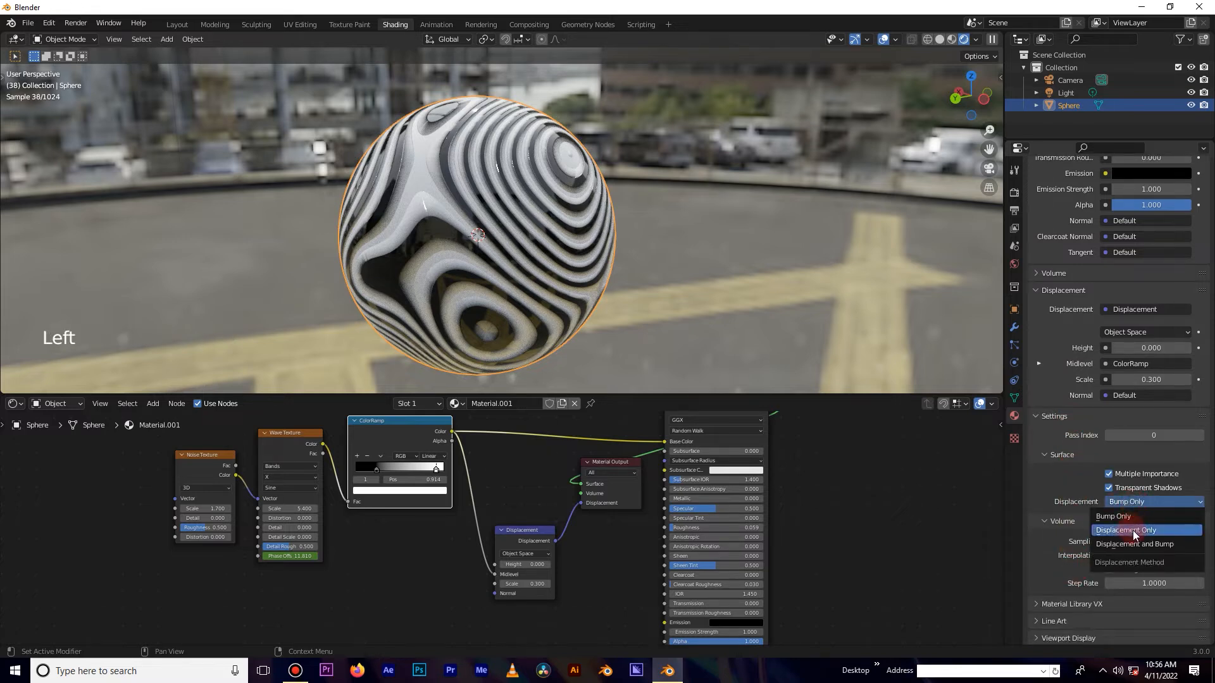
pyautogui.click(1133, 531)
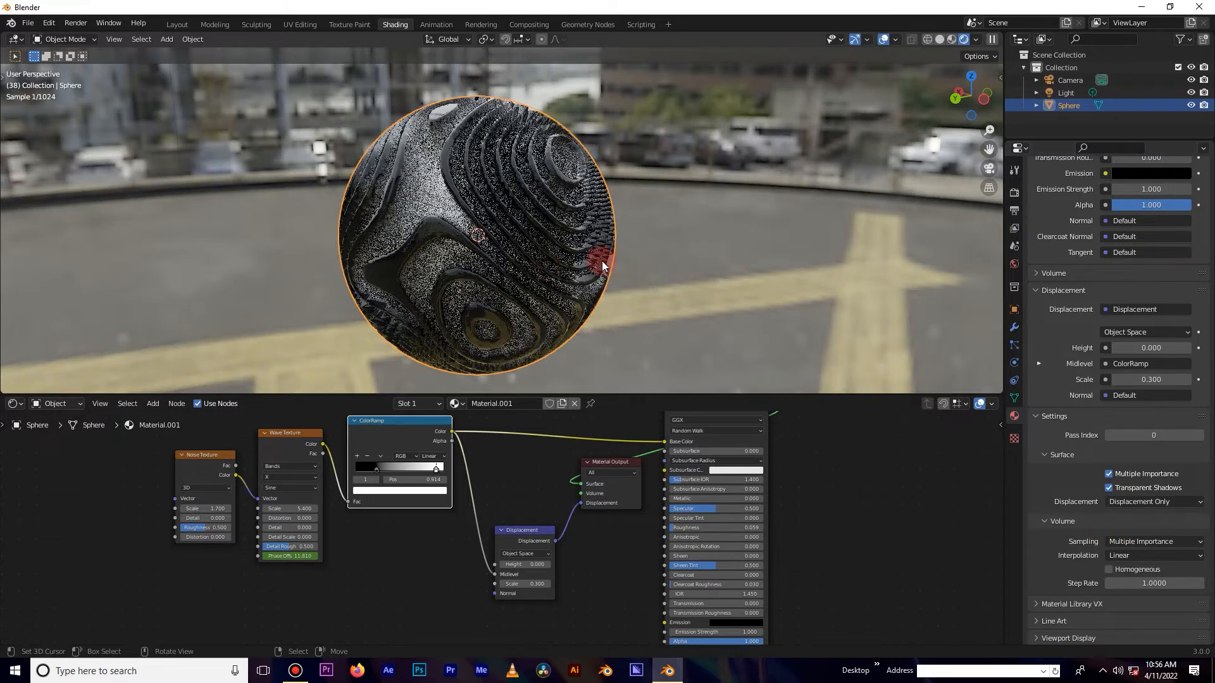
# Disconnect the ColorRamp's Color from the Principled BSDF Base Color.
pyautogui.moveTo(664, 441); pyautogui.dragTo(551, 447)
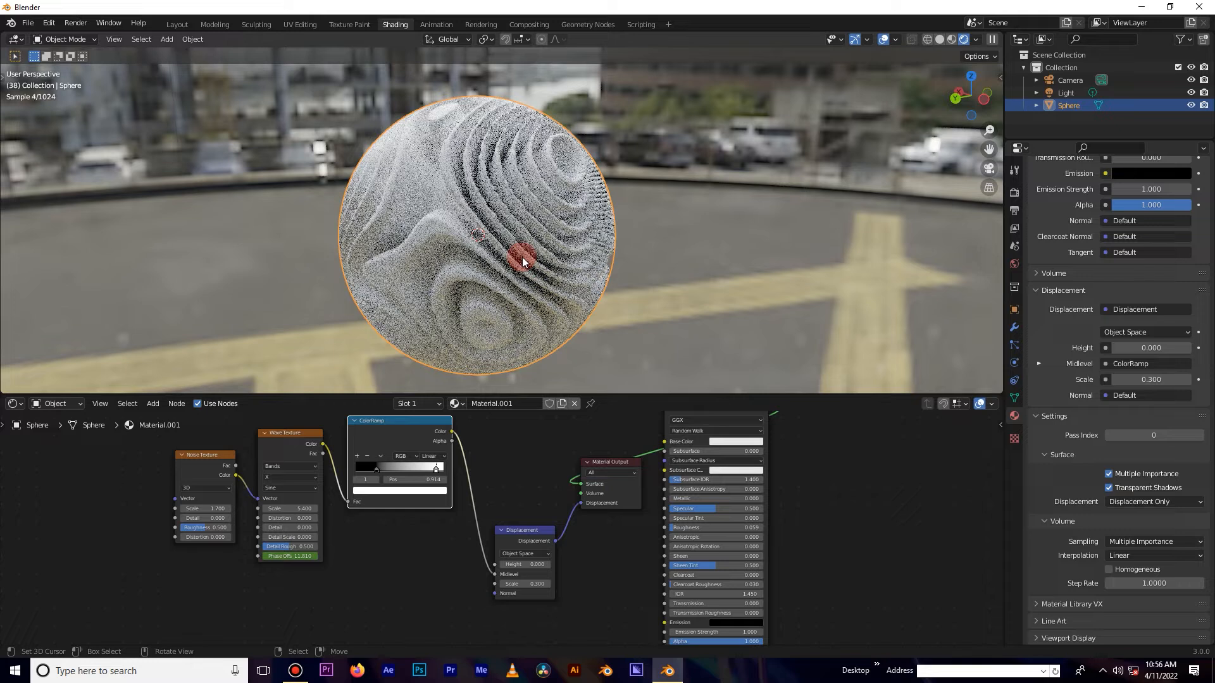
pyautogui.scroll(1, 522, 262)
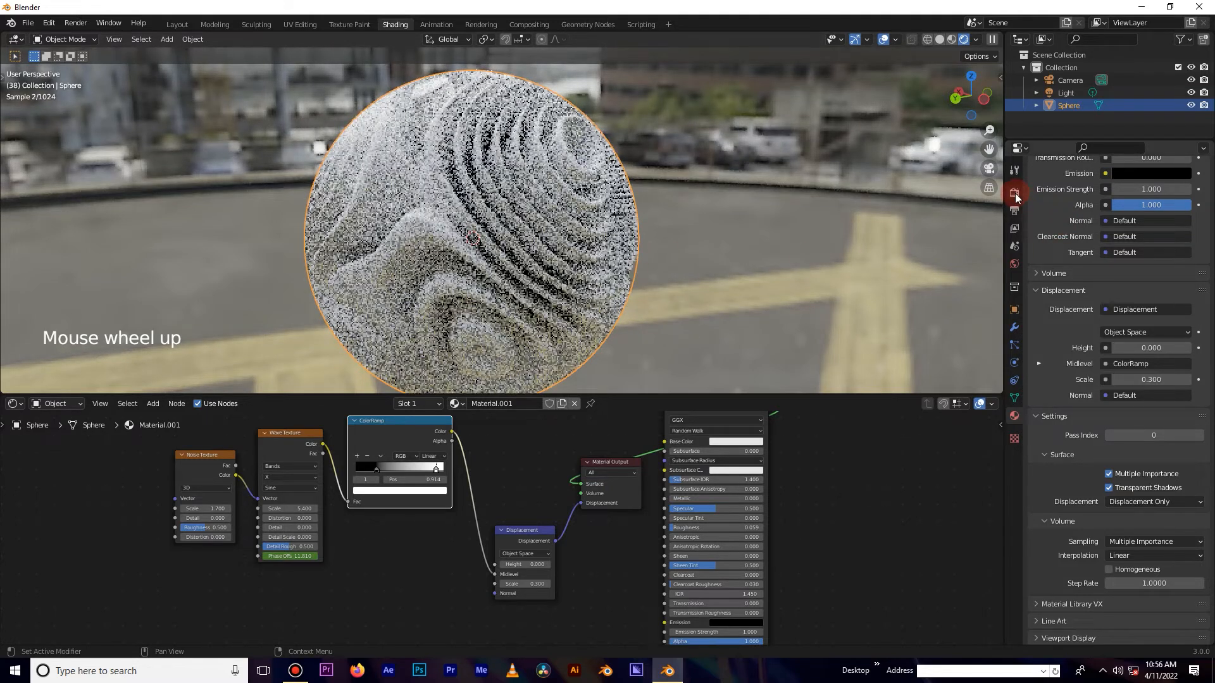
pyautogui.click(1015, 194)
pyautogui.click(861, 228)
pyautogui.click(463, 214)
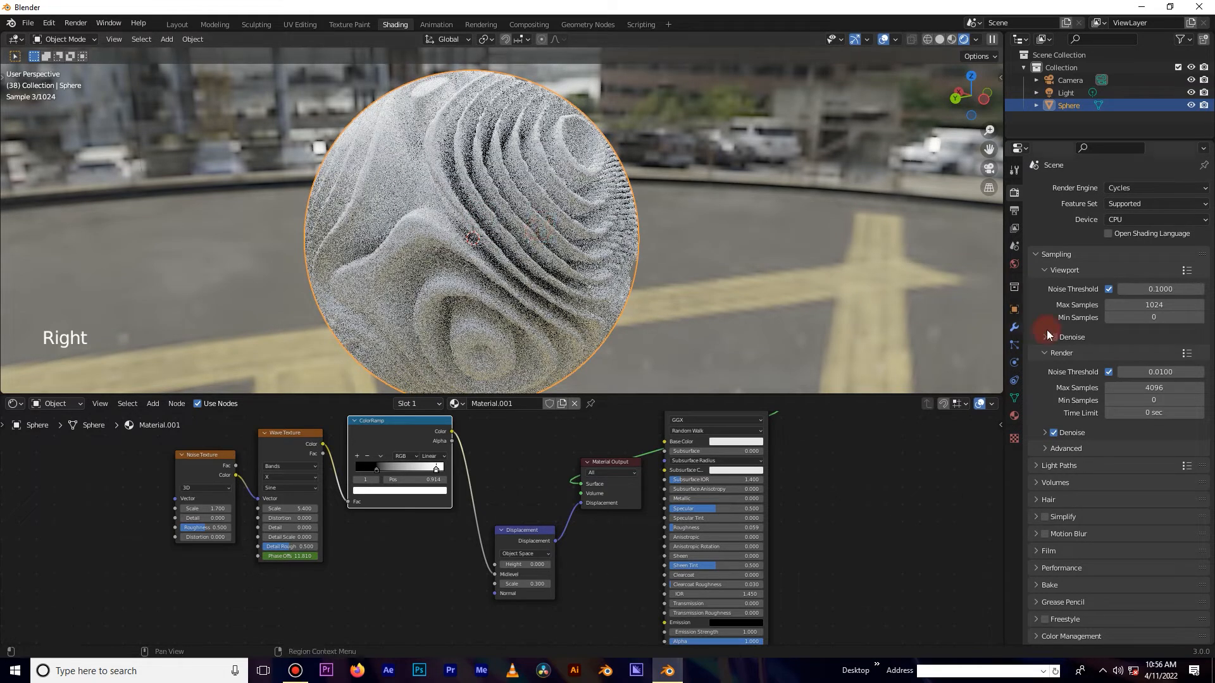
# Add a Subdivision Surface modifier to the sphere and set both Levels Viewport and Render to 3.
pyautogui.click(1014, 327)
pyautogui.click(1080, 191)
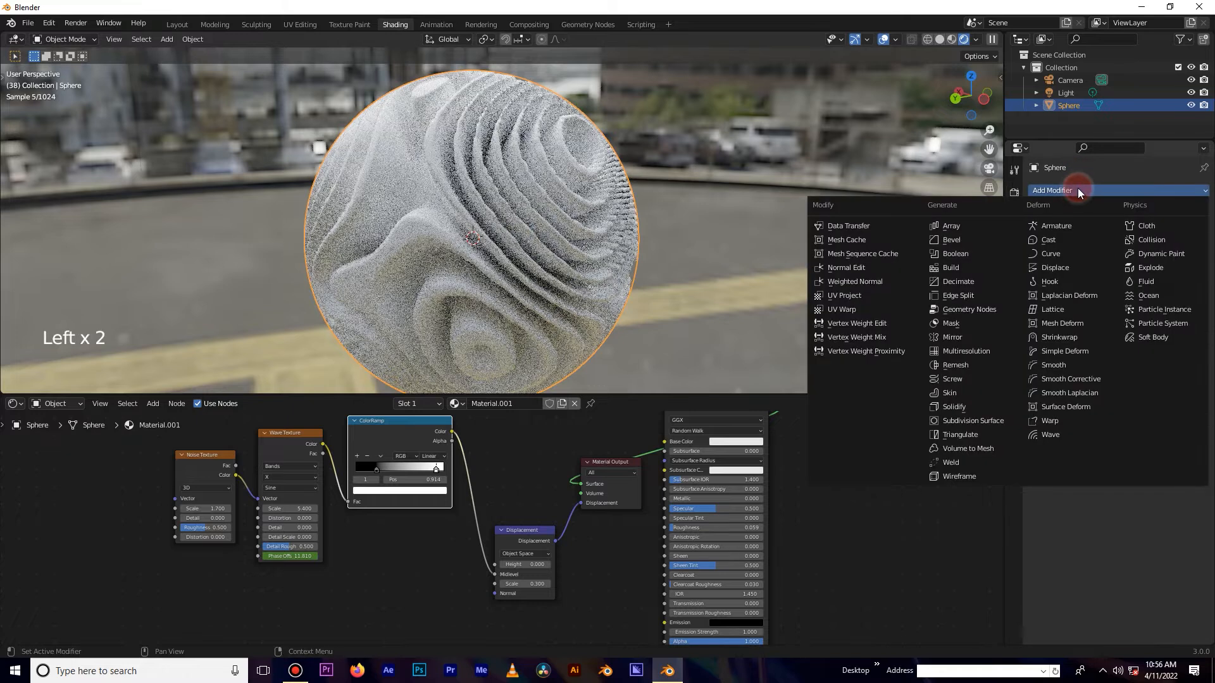
pyautogui.click(1008, 422)
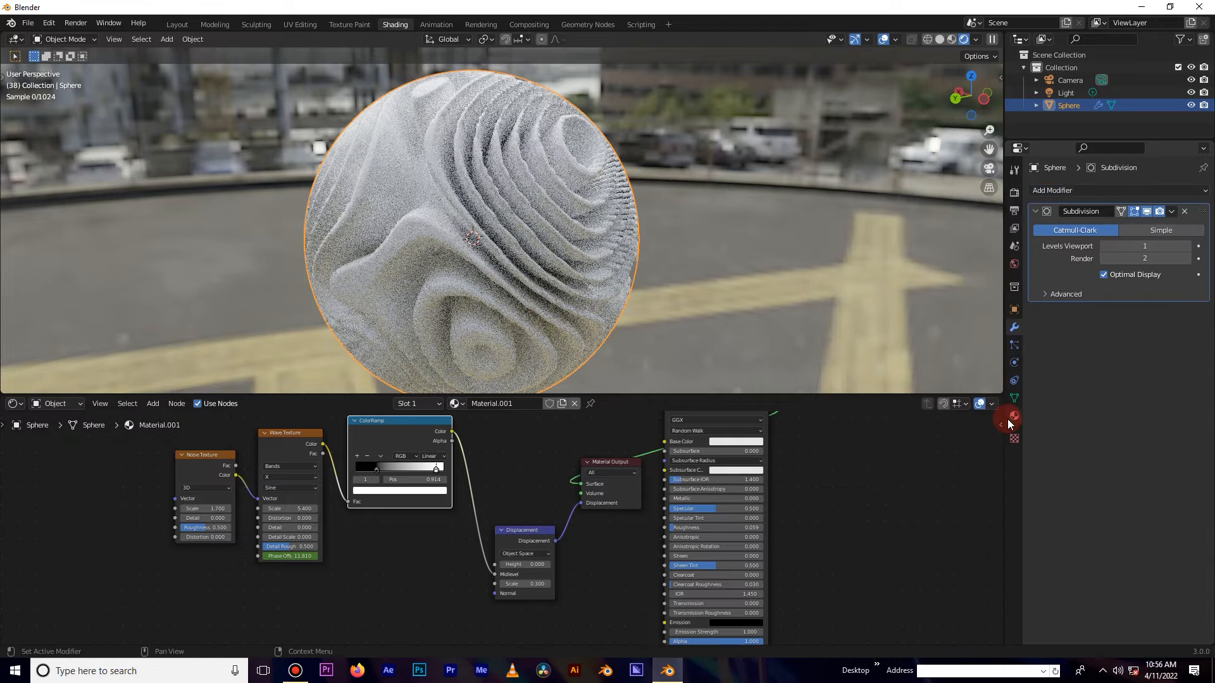
pyautogui.click(1150, 258)
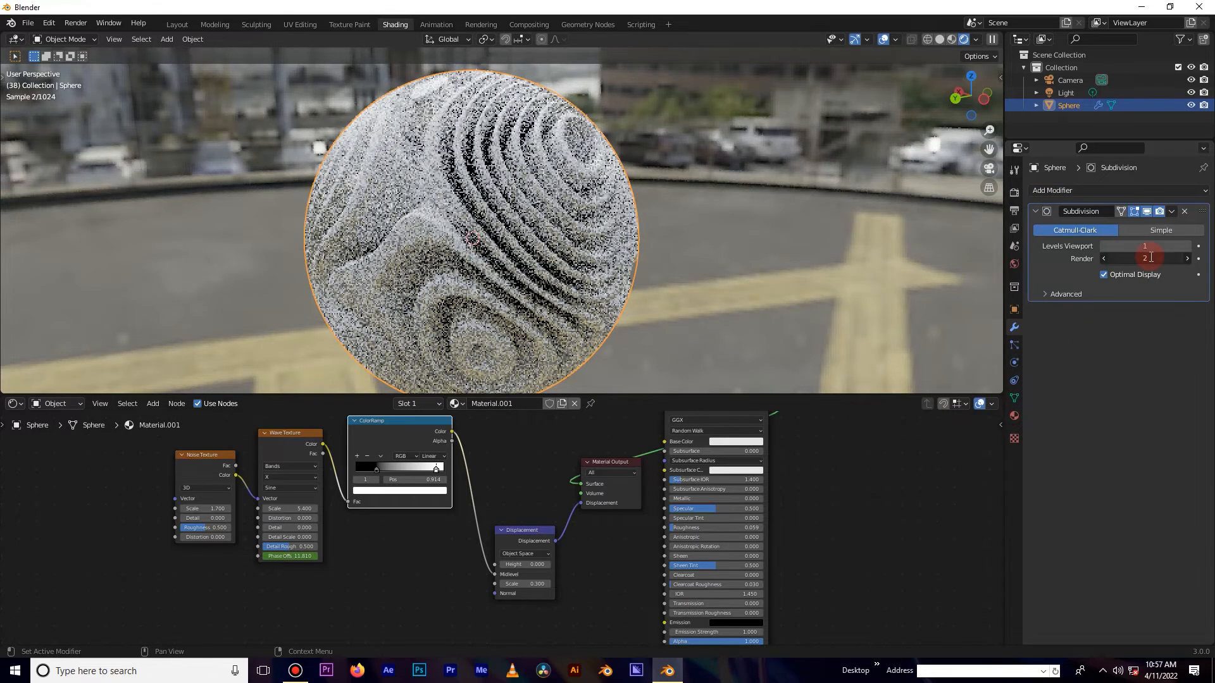
pyautogui.click(1150, 326)
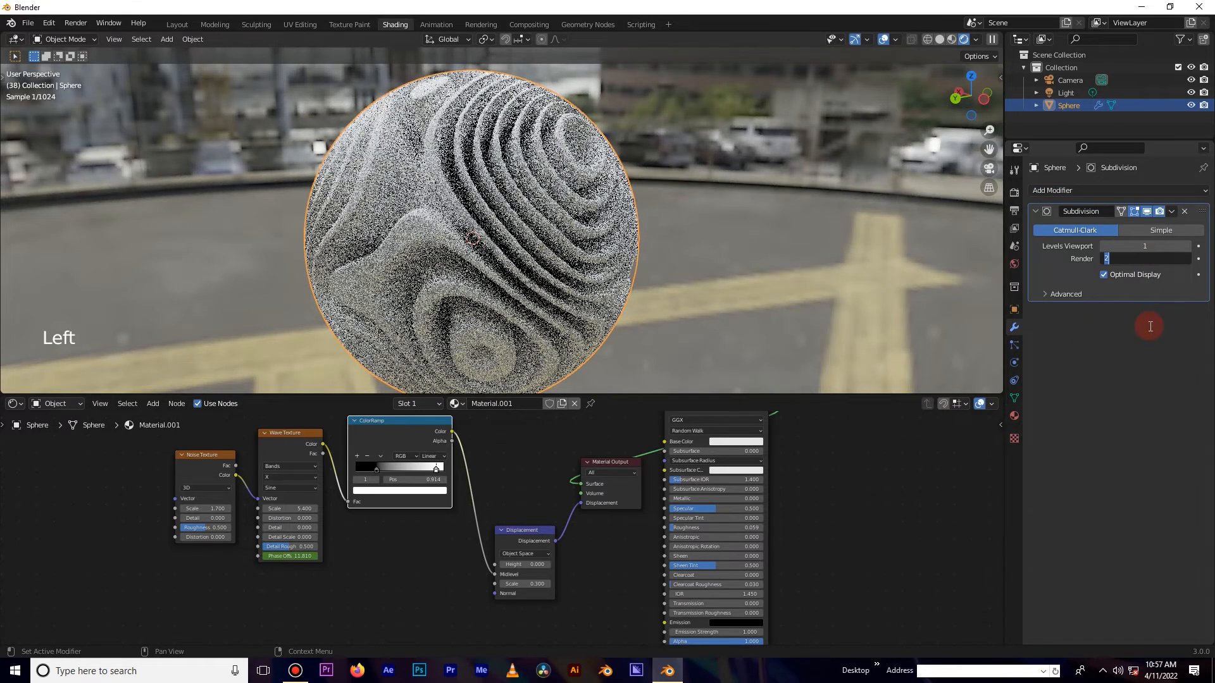
pyautogui.click(1149, 327)
pyautogui.click(1142, 246)
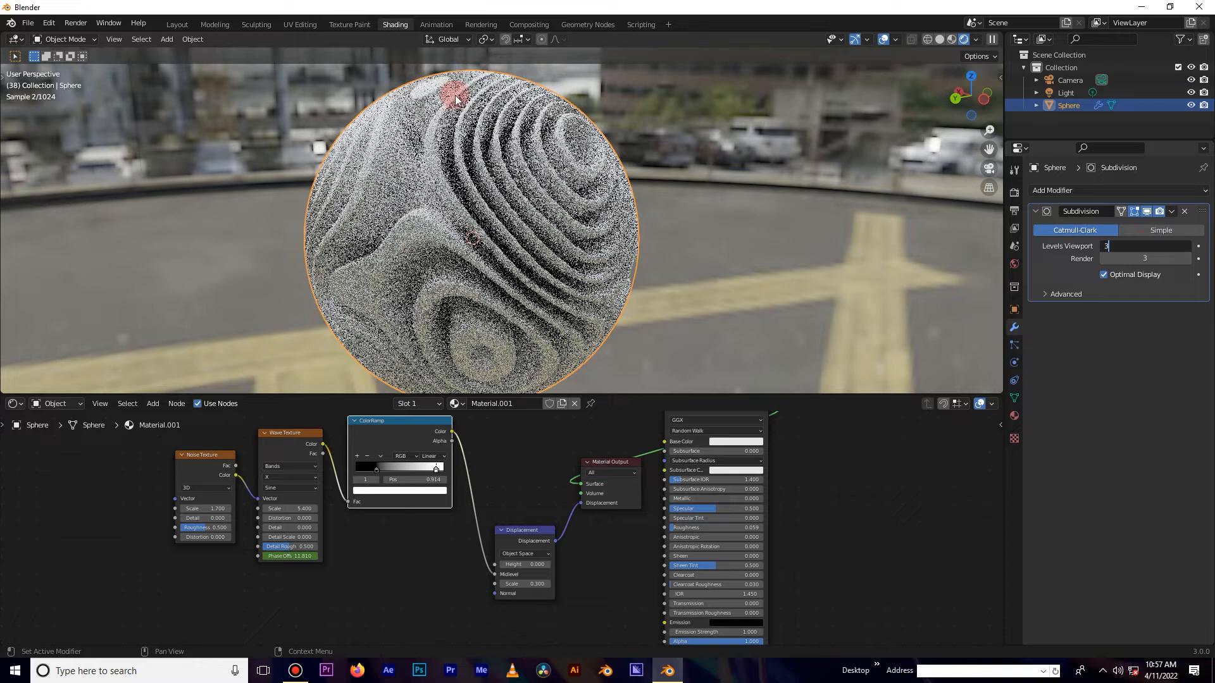
pyautogui.press('Return')
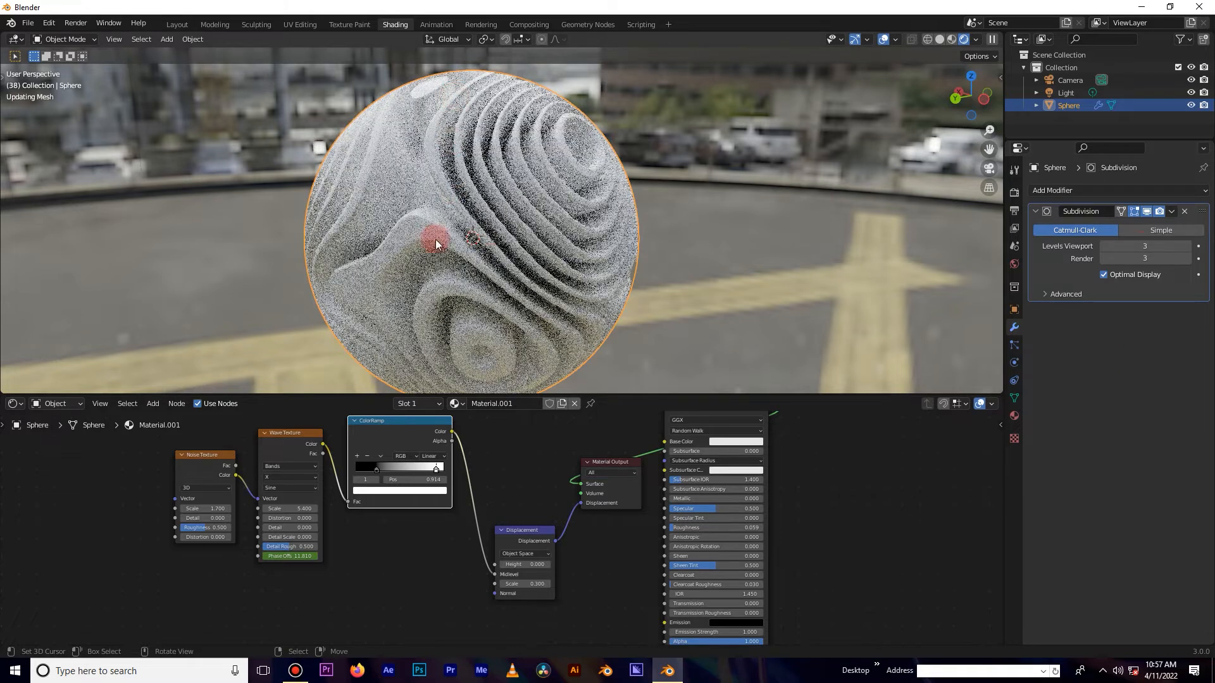
# Set the Principled BSDF Base Color to an orange with H 0.076, S 0.779, V 0.8.
pyautogui.scroll(-2, 583, 202)
pyautogui.moveTo(550, 250); pyautogui.dragTo(613, 238, button='middle')
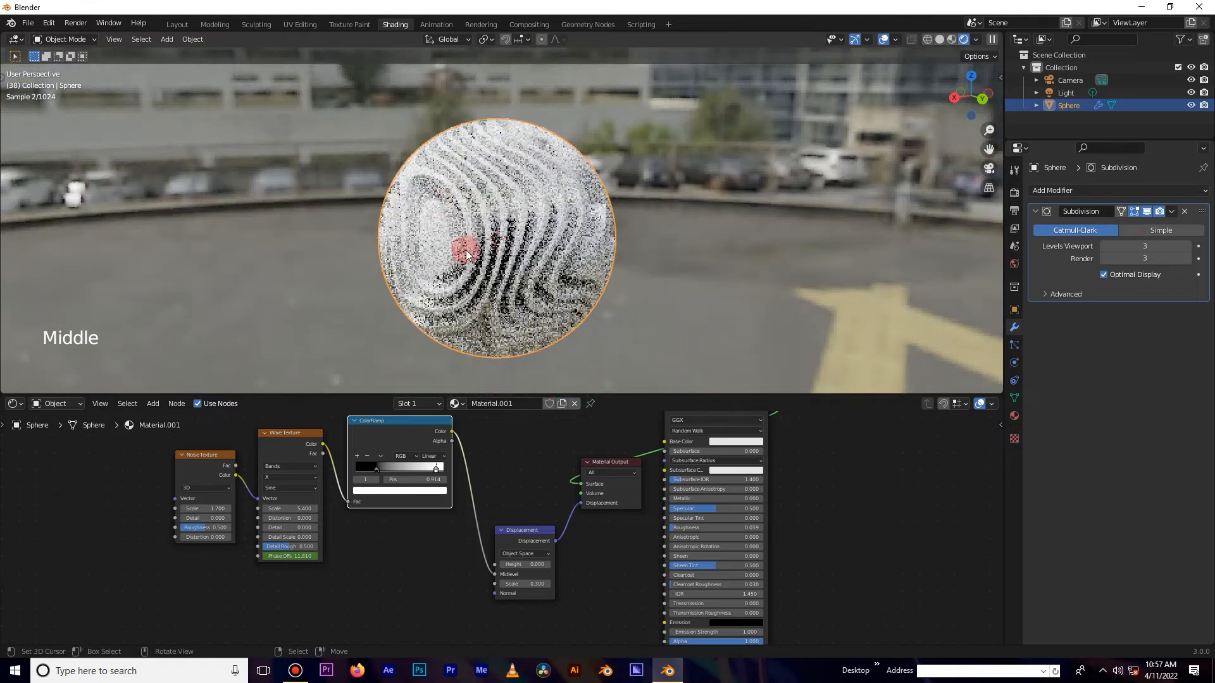
pyautogui.moveTo(602, 447); pyautogui.dragTo(512, 504, button='middle')
pyautogui.scroll(8, 513, 503)
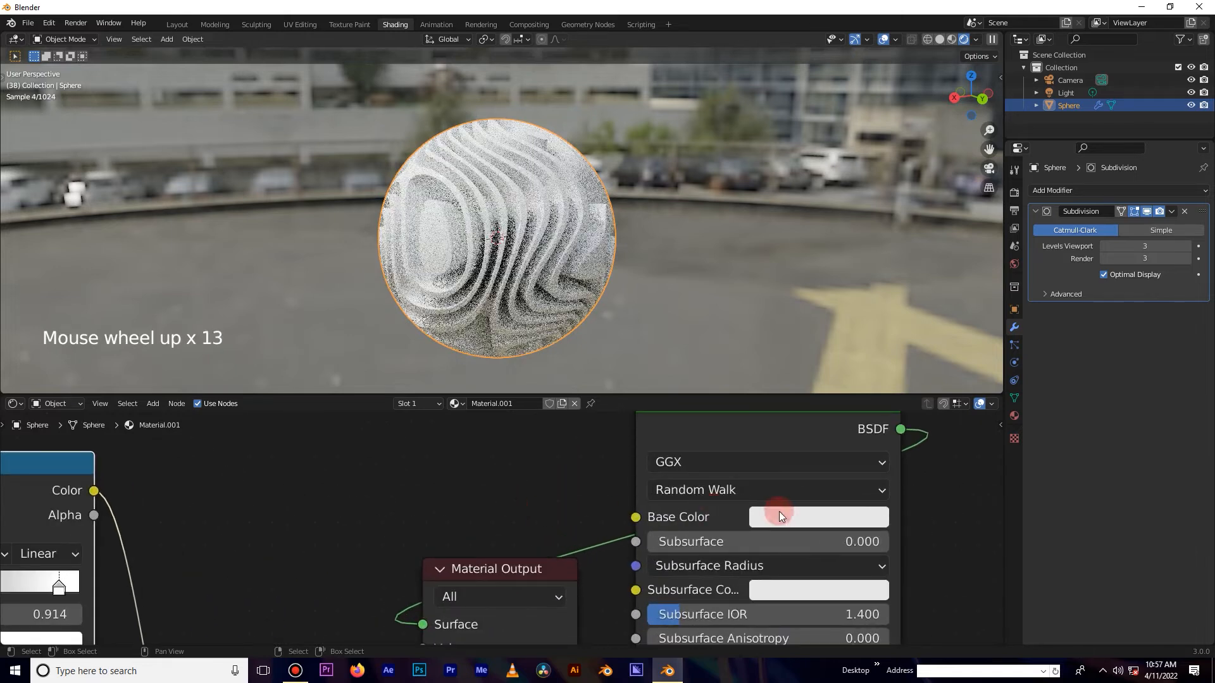
pyautogui.click(782, 516)
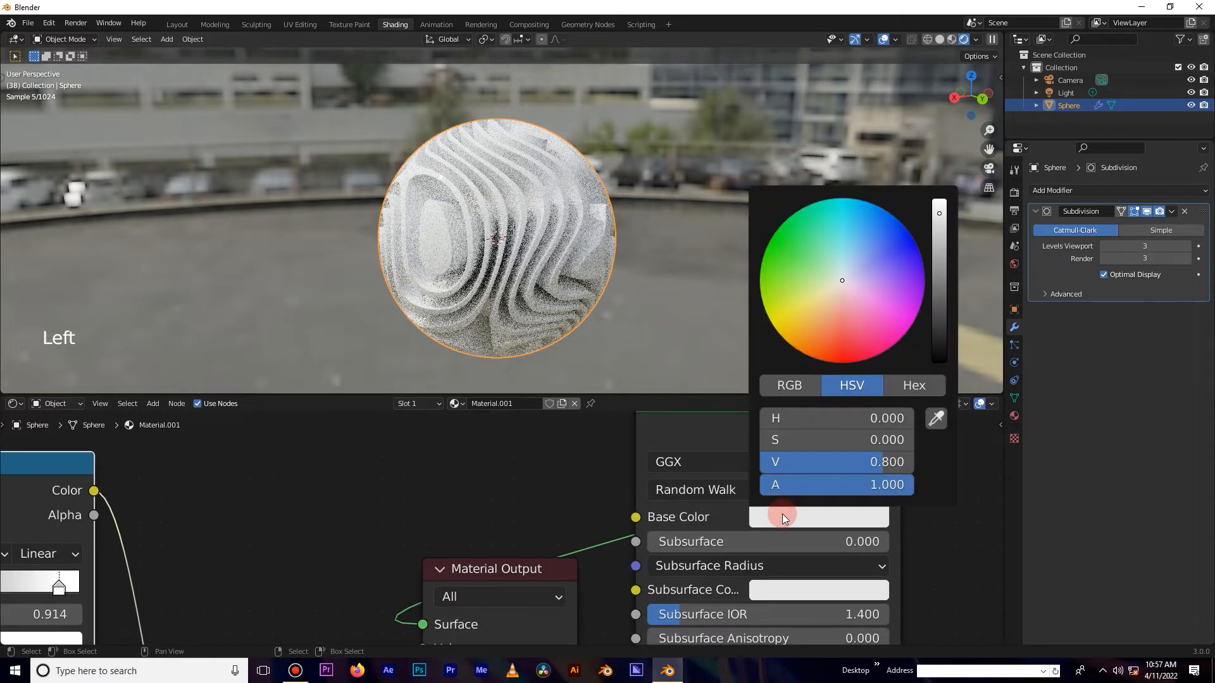
pyautogui.click(819, 316)
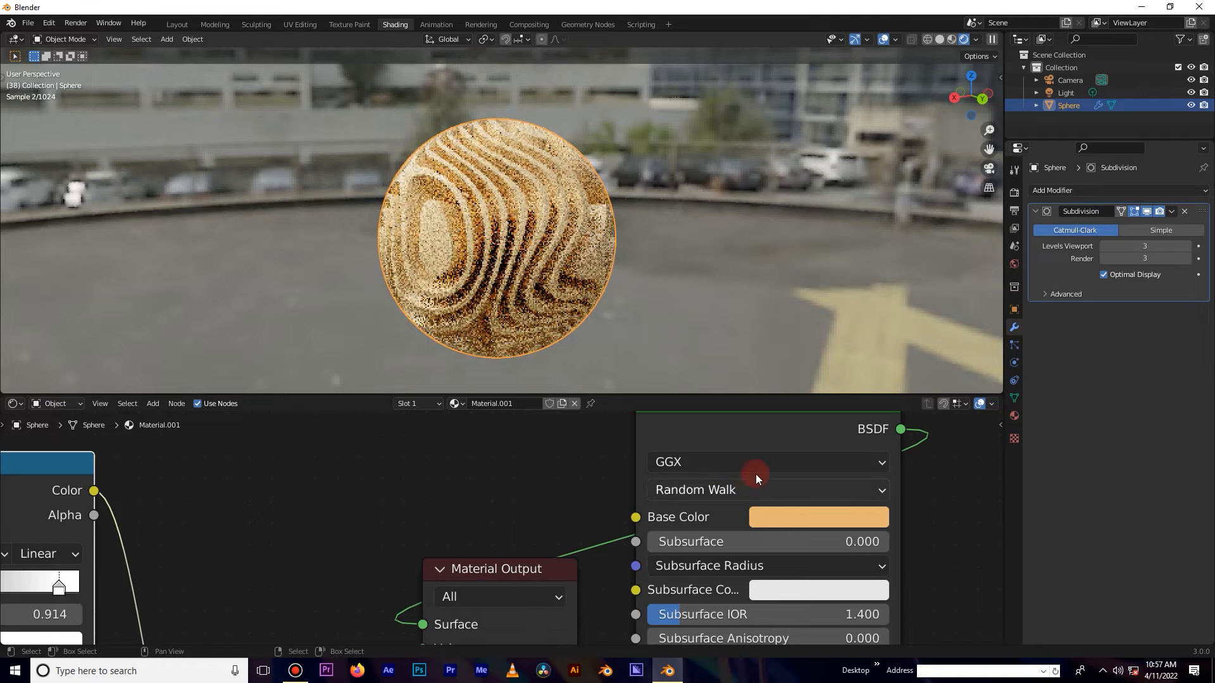
# Change the Principled BSDF distribution to Multiscatter GGX.
pyautogui.click(755, 475)
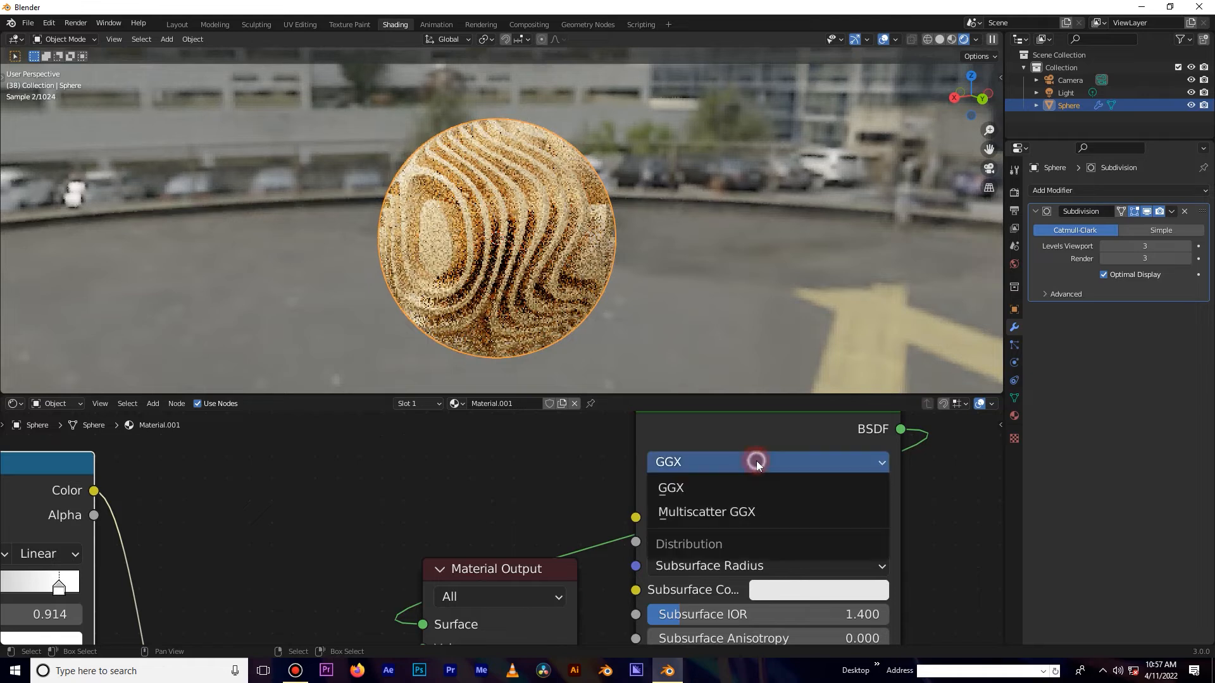
pyautogui.click(739, 515)
pyautogui.scroll(-2, 603, 525)
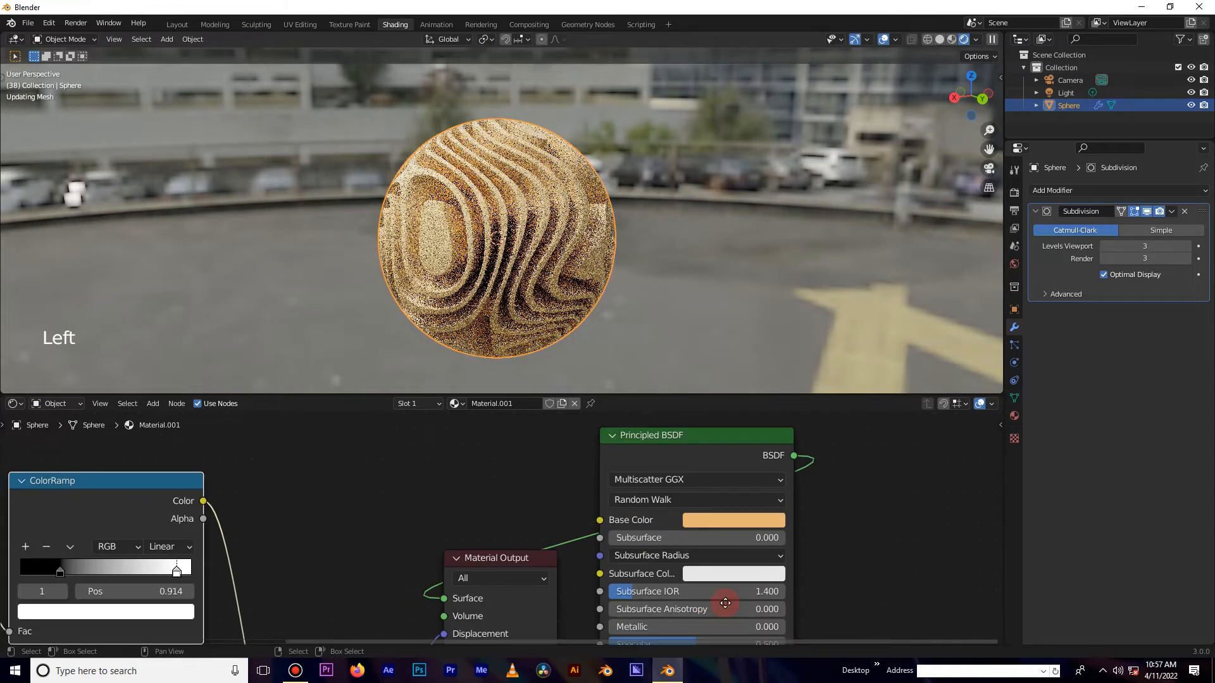
# Reposition the Material Output node further to the right of the Principled BSDF in the node editor.
pyautogui.moveTo(725, 603); pyautogui.dragTo(735, 495, button='middle')
pyautogui.moveTo(651, 573); pyautogui.dragTo(650, 573)
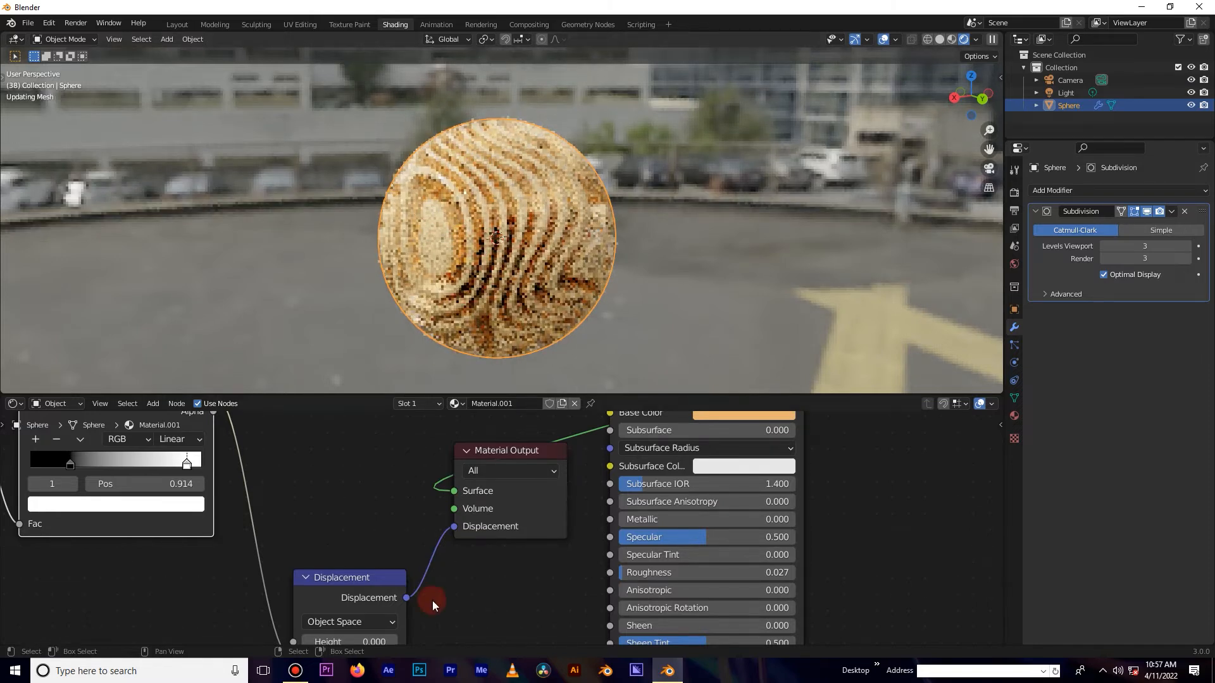
pyautogui.scroll(-9, 434, 599)
pyautogui.moveTo(444, 569); pyautogui.dragTo(527, 546, button='middle')
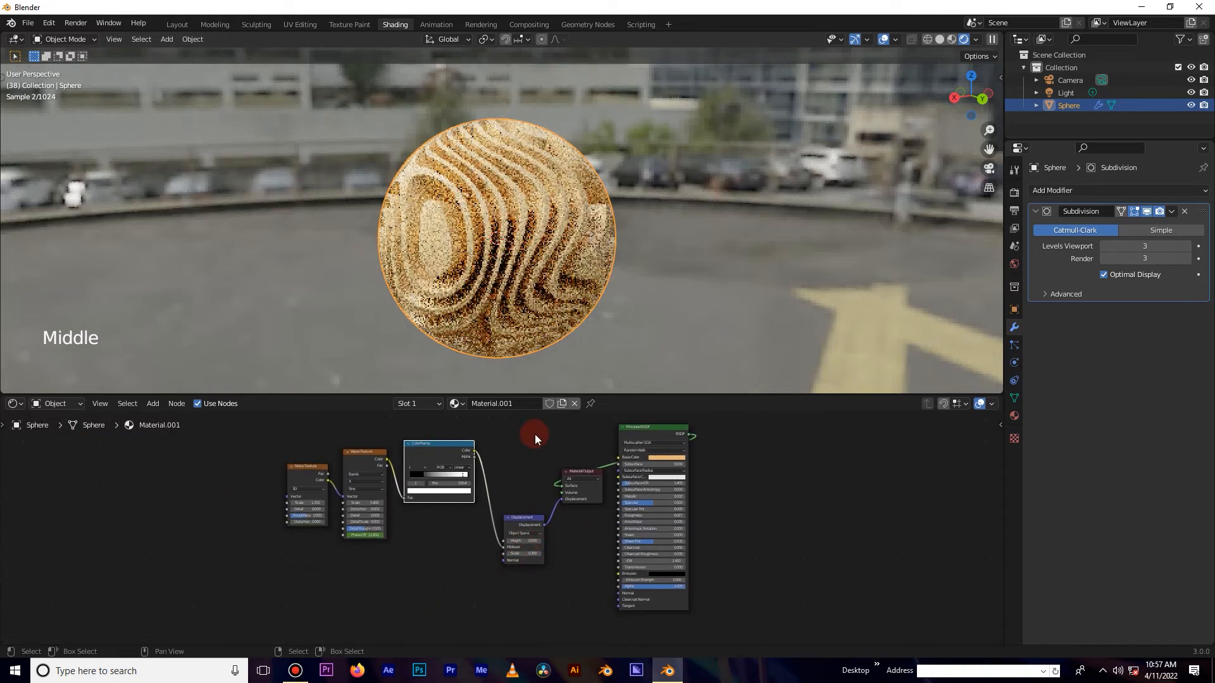
pyautogui.click(579, 508)
pyautogui.moveTo(579, 473); pyautogui.dragTo(753, 476)
pyautogui.click(572, 438)
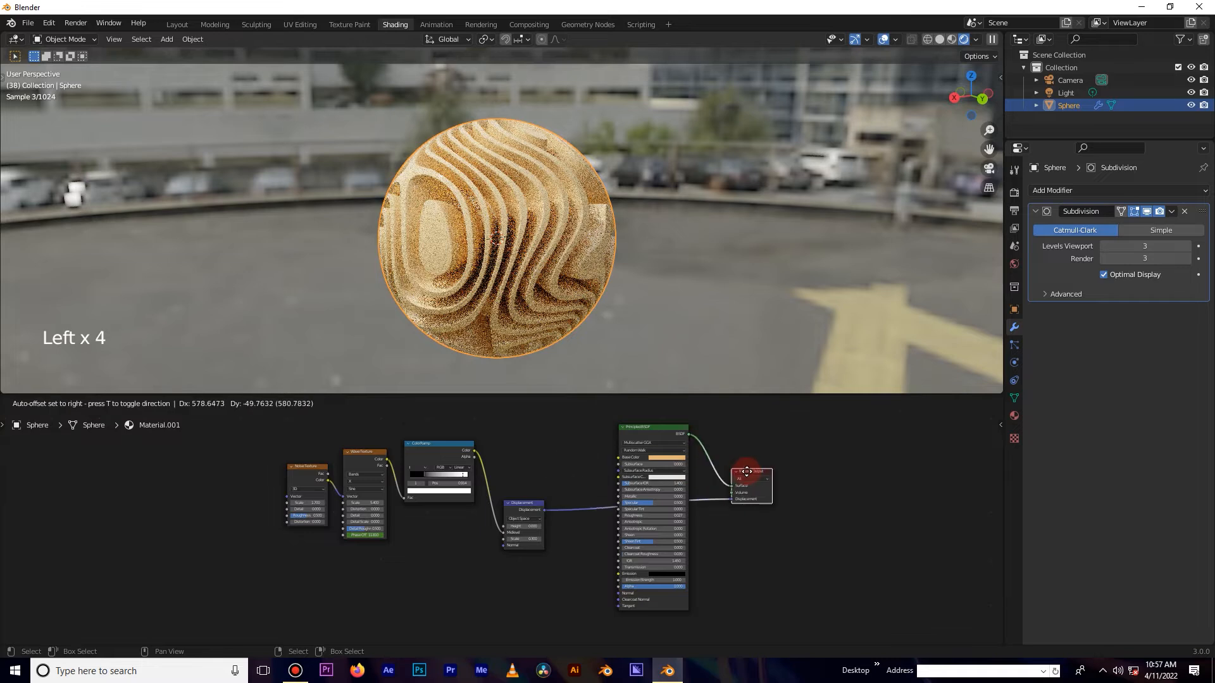
# Rearrange the Displacement, ColorRamp, Wave Texture and Noise Texture nodes into a tidy left-to-right layout.
pyautogui.click(522, 504)
pyautogui.moveTo(522, 504); pyautogui.dragTo(558, 522)
pyautogui.click(426, 474)
pyautogui.moveTo(427, 445); pyautogui.dragTo(476, 482)
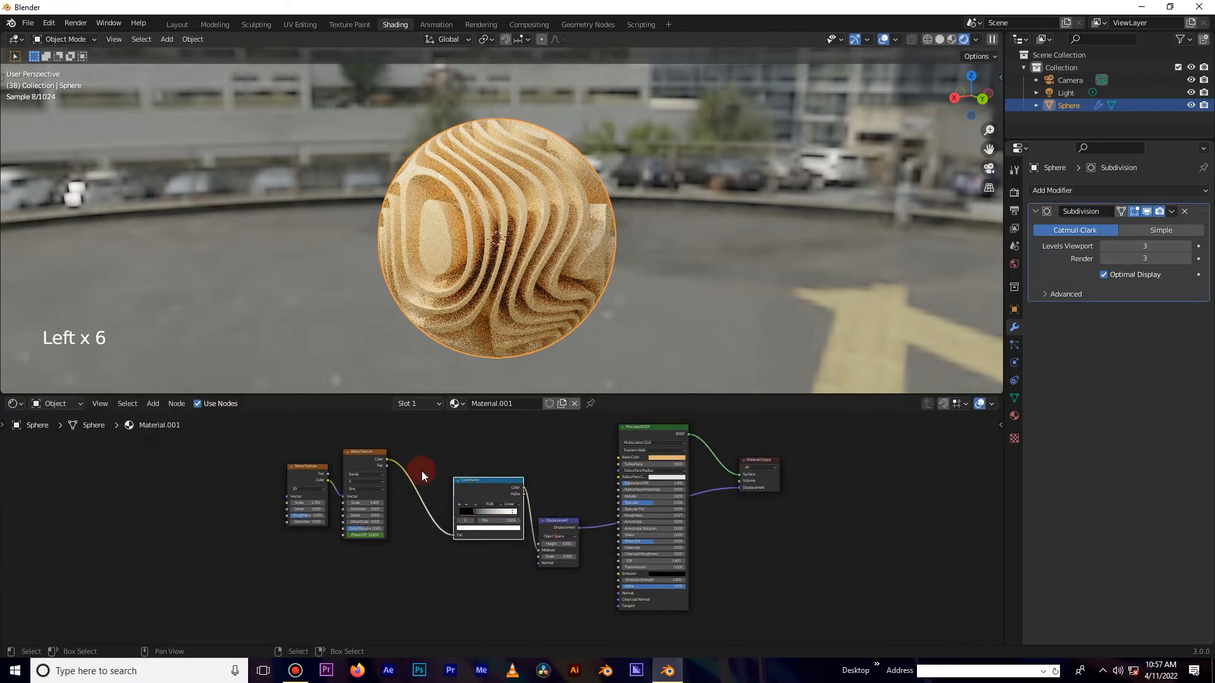
pyautogui.moveTo(365, 453); pyautogui.dragTo(394, 470)
pyautogui.click(309, 468)
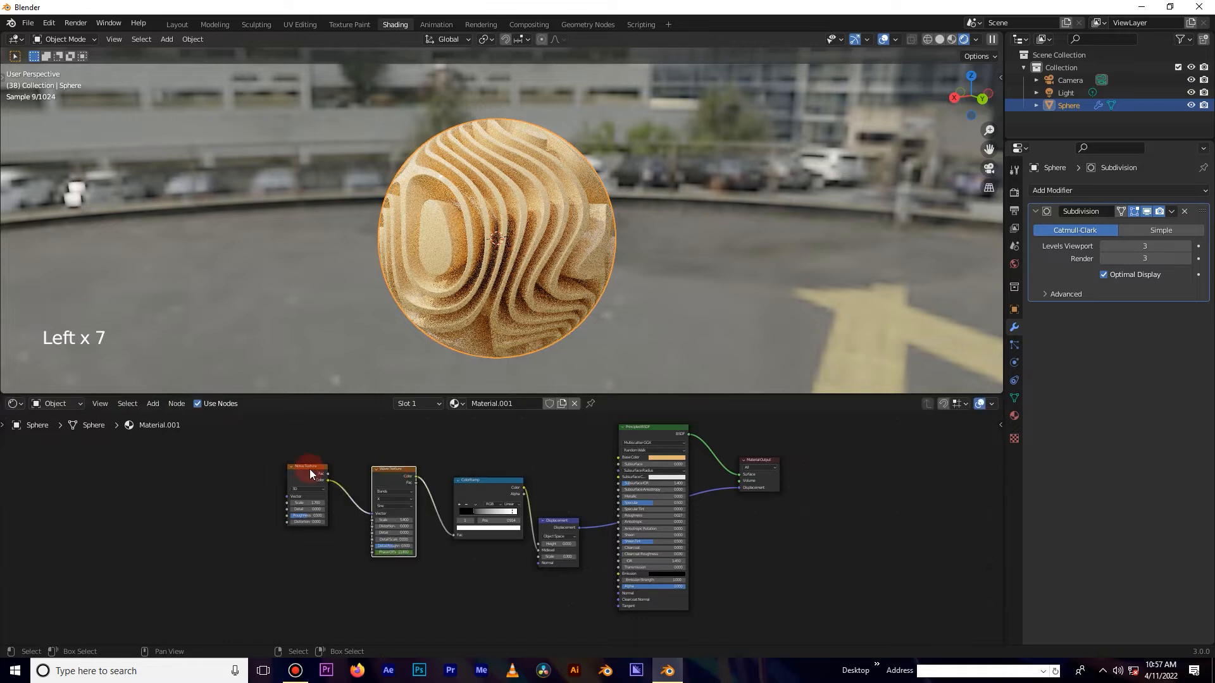
pyautogui.click(345, 476)
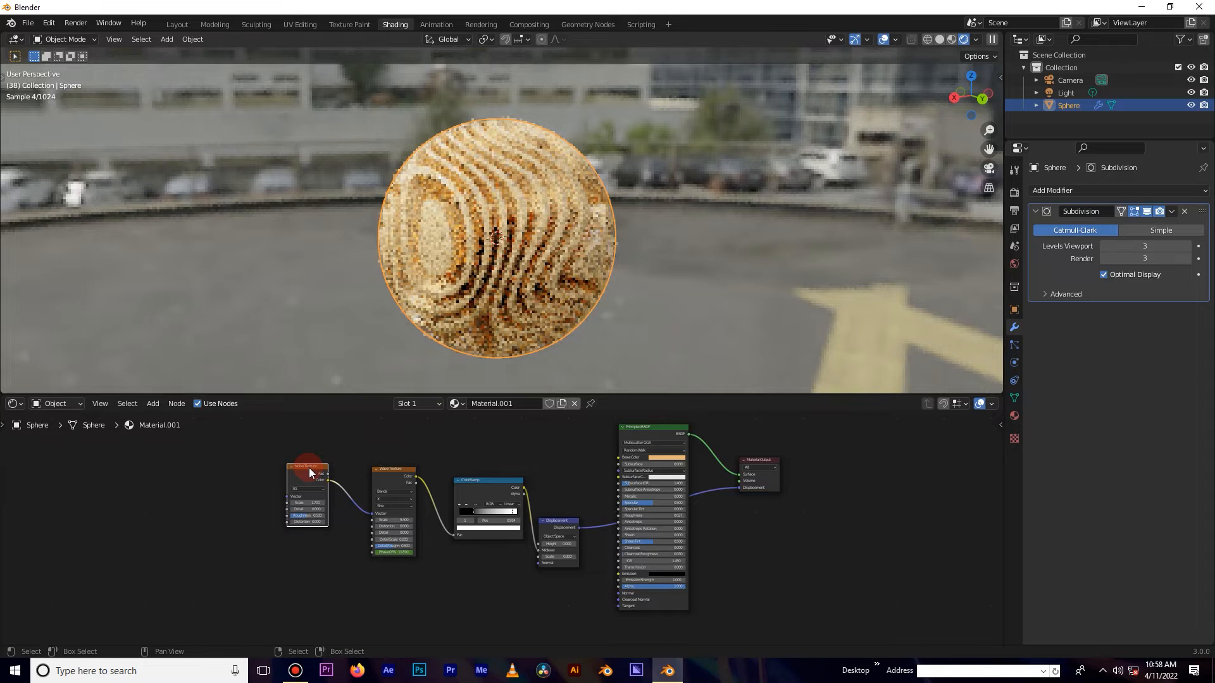
pyautogui.moveTo(310, 471); pyautogui.dragTo(320, 472)
pyautogui.click(501, 513)
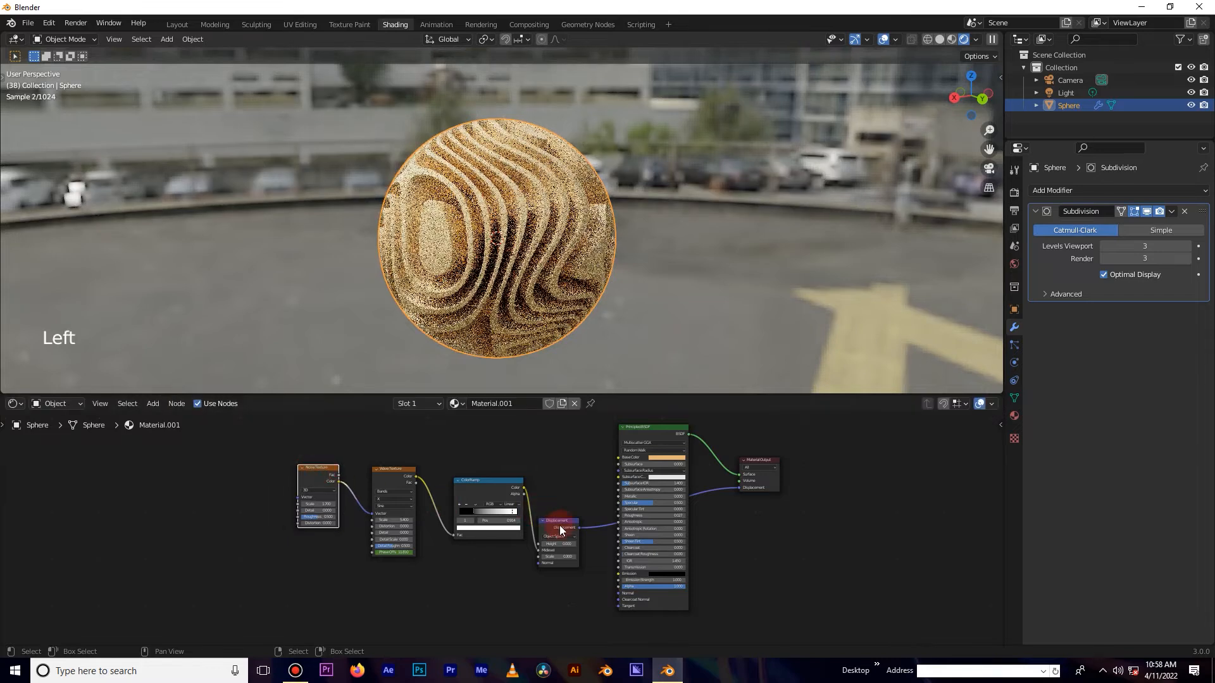
pyautogui.moveTo(560, 530); pyautogui.dragTo(662, 576)
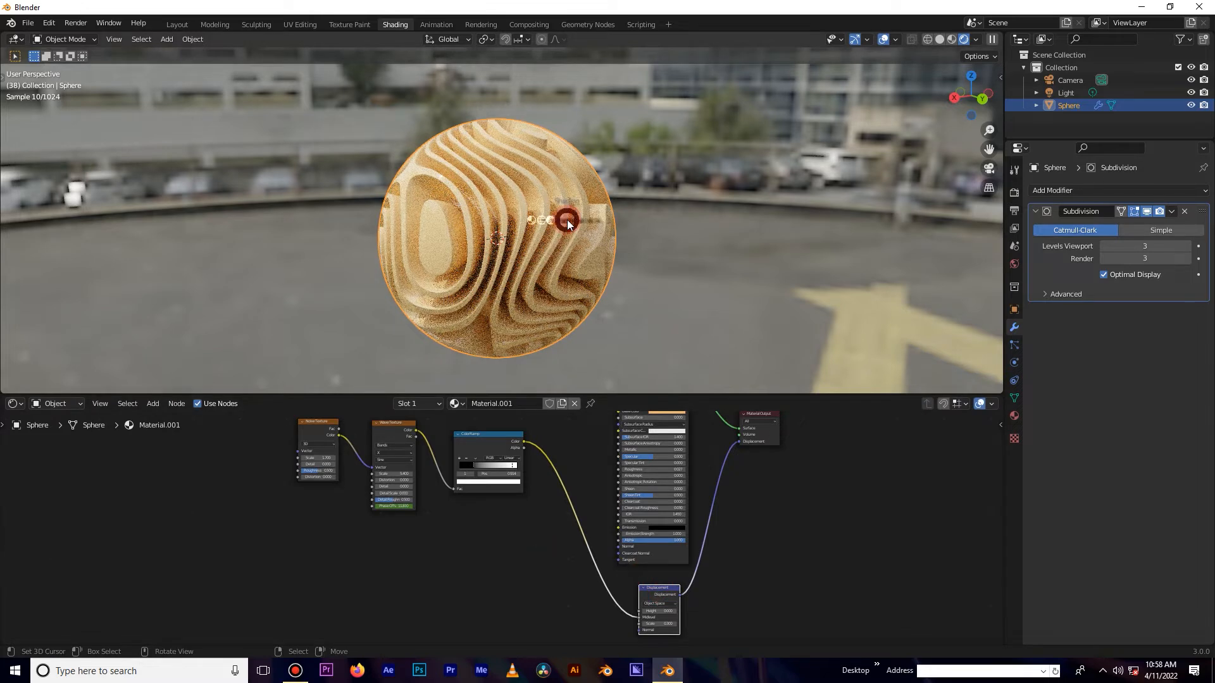
# Switch the 3D viewport to Solid shading.
pyautogui.press('z')
pyautogui.click(650, 220)
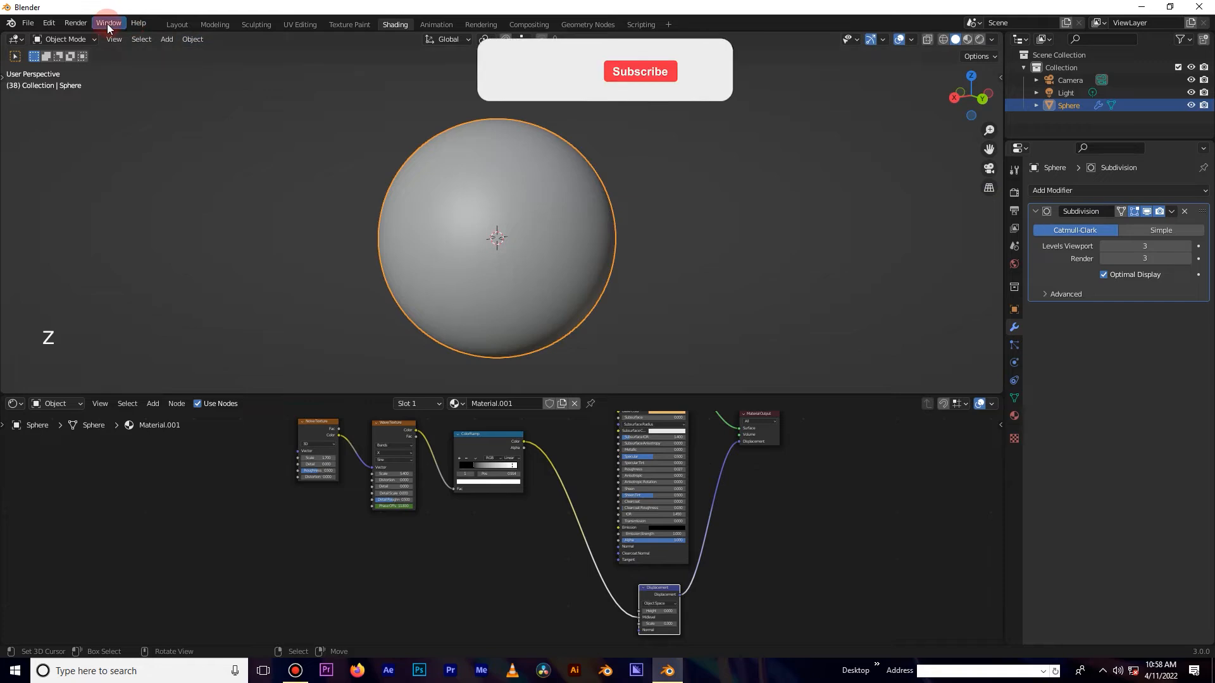
# In the Layout workspace, add a plane and rotate it 90 degrees around the X axis.
pyautogui.click(177, 24)
pyautogui.press('KP_1')
pyautogui.scroll(-4, 488, 176)
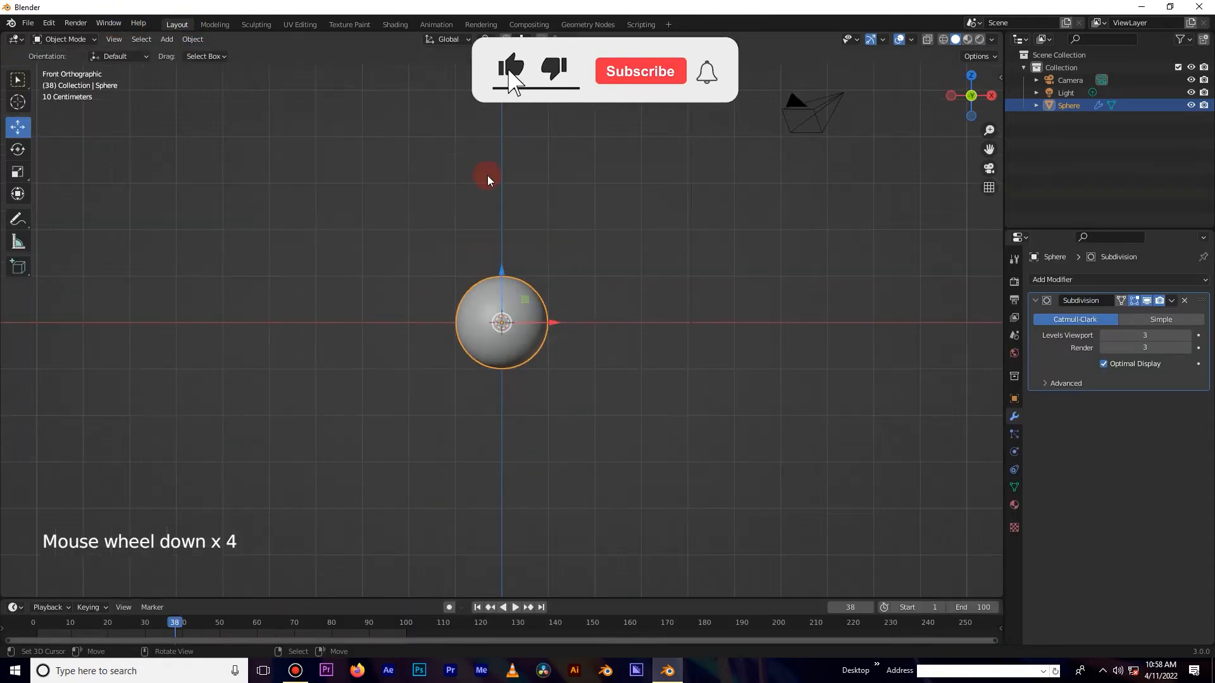
pyautogui.hotkey('shift', 'a')
pyautogui.click(552, 176)
pyautogui.write('r')
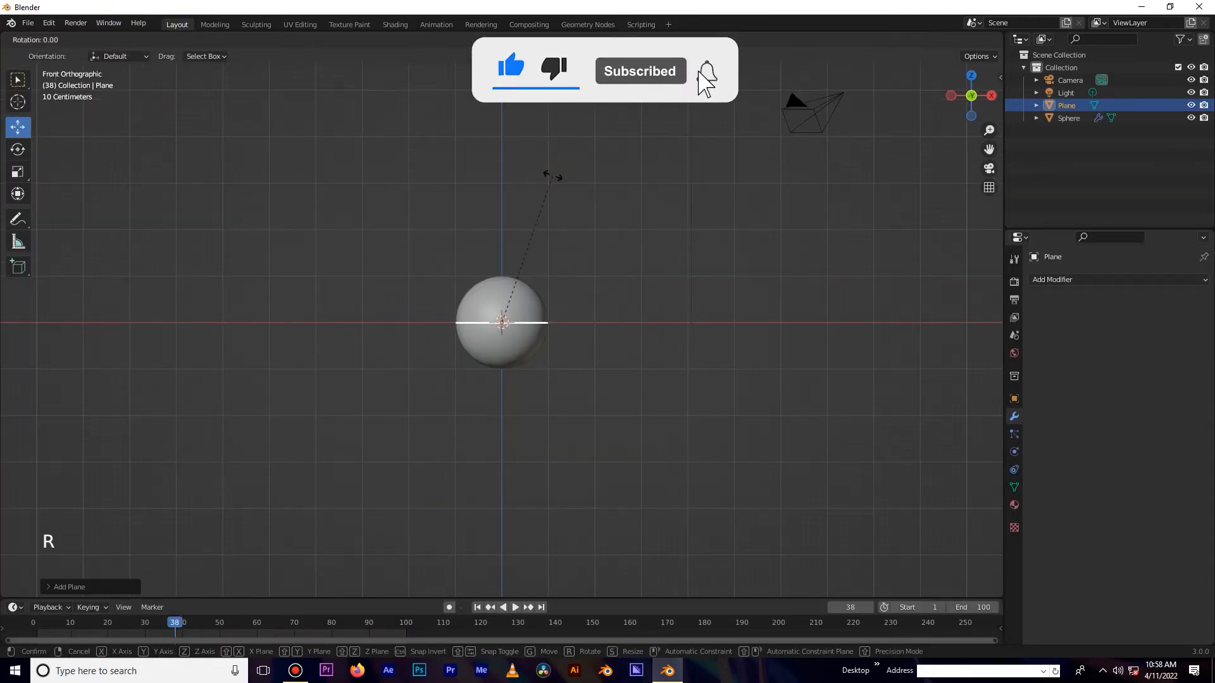
pyautogui.write('x90')
pyautogui.press('Return')
# Scale the plane up to about 10.9 and move it behind the sphere as a backdrop.
pyautogui.press('s')
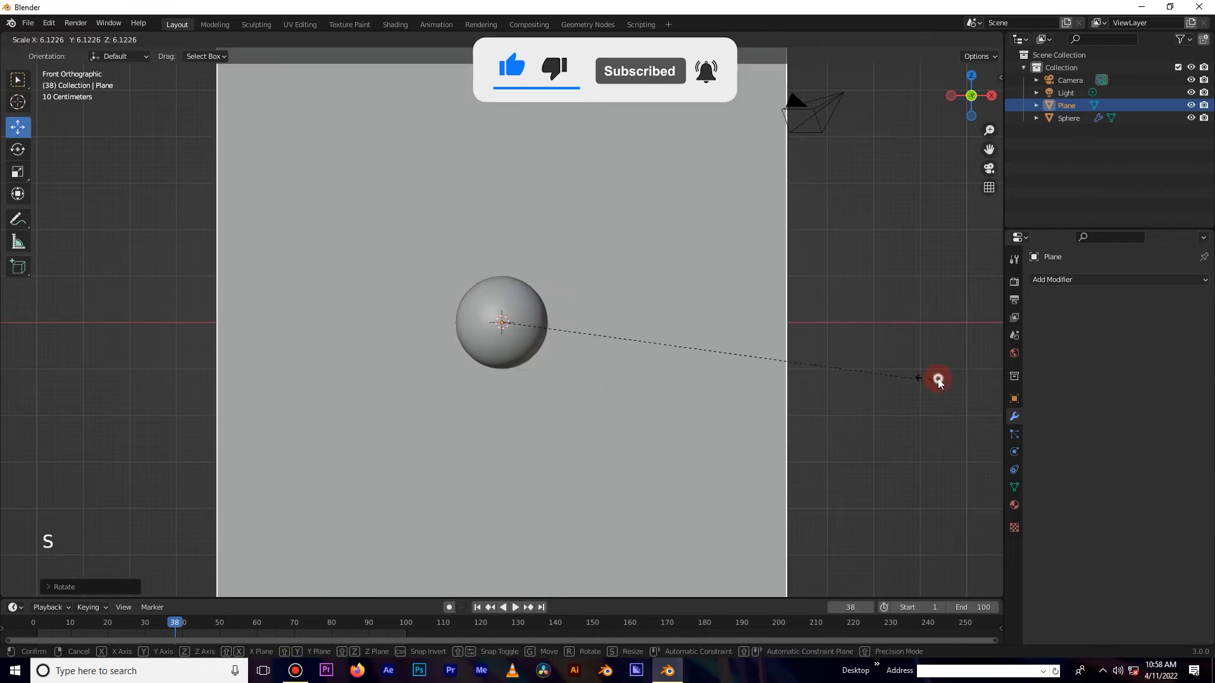
pyautogui.click(939, 376)
pyautogui.press('KP_3')
pyautogui.press('g')
pyautogui.click(747, 315)
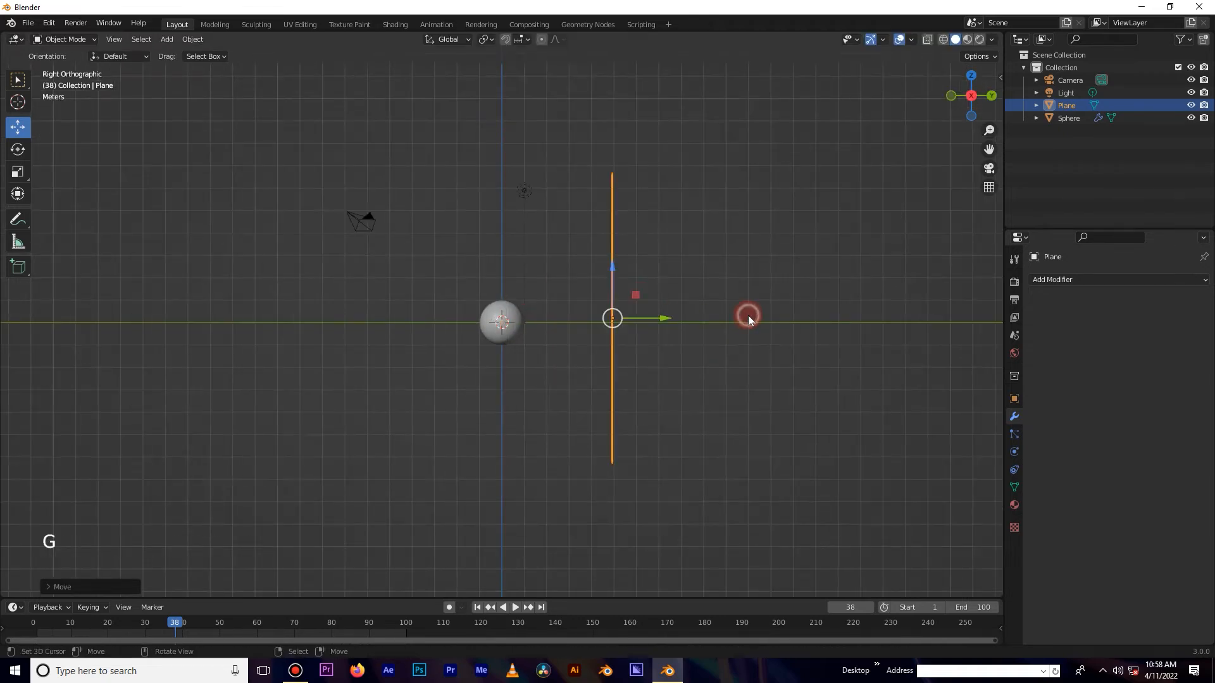
pyautogui.press('KP_1')
pyautogui.press('s')
pyautogui.click(741, 349)
# Align the active camera to the current front view framing the sphere.
pyautogui.scroll(7, 480, 306)
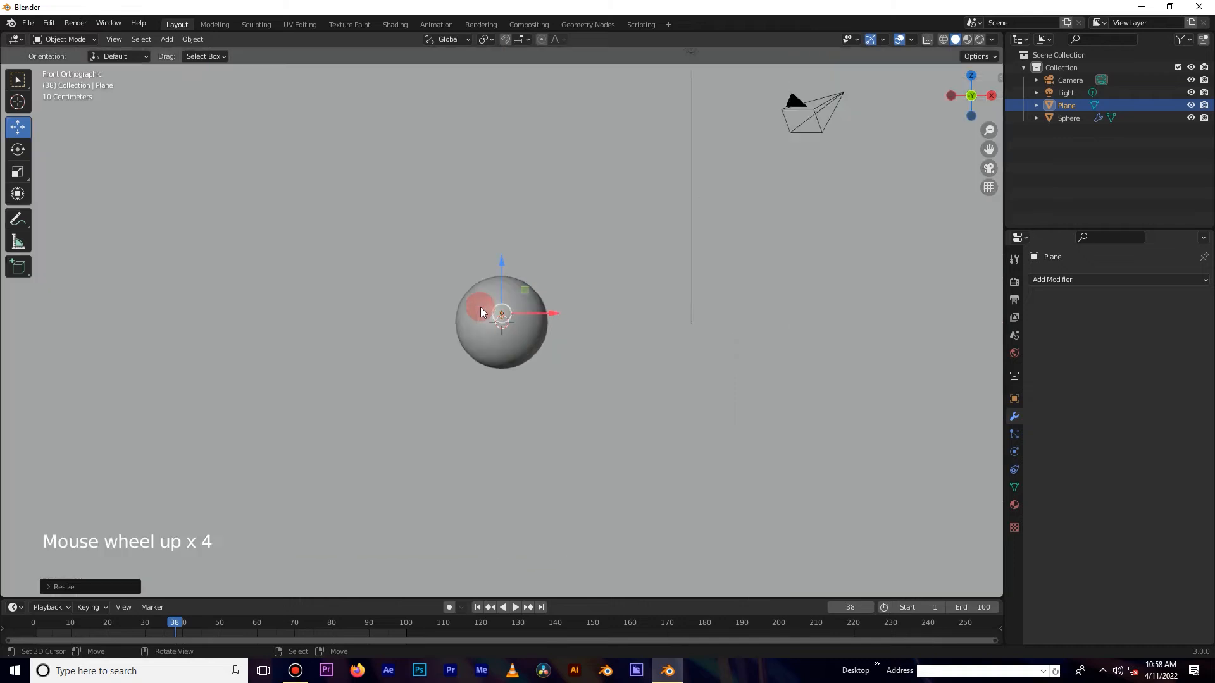
pyautogui.keyDown('shift'); pyautogui.moveTo(485, 311); pyautogui.dragTo(485, 282, button='middle'); pyautogui.keyUp('shift')
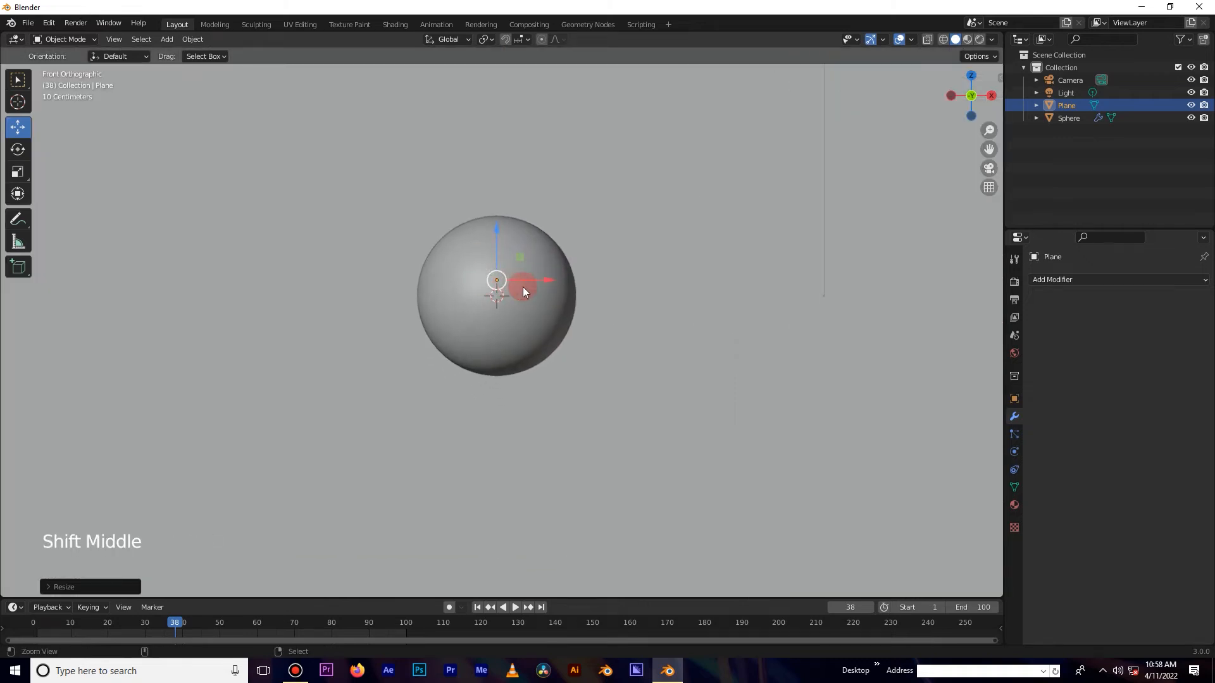
pyautogui.press('ctrl+alt+KP_0')
pyautogui.keyDown('ctrl'); pyautogui.moveTo(651, 294); pyautogui.dragTo(662, 268, button='middle'); pyautogui.keyUp('ctrl')
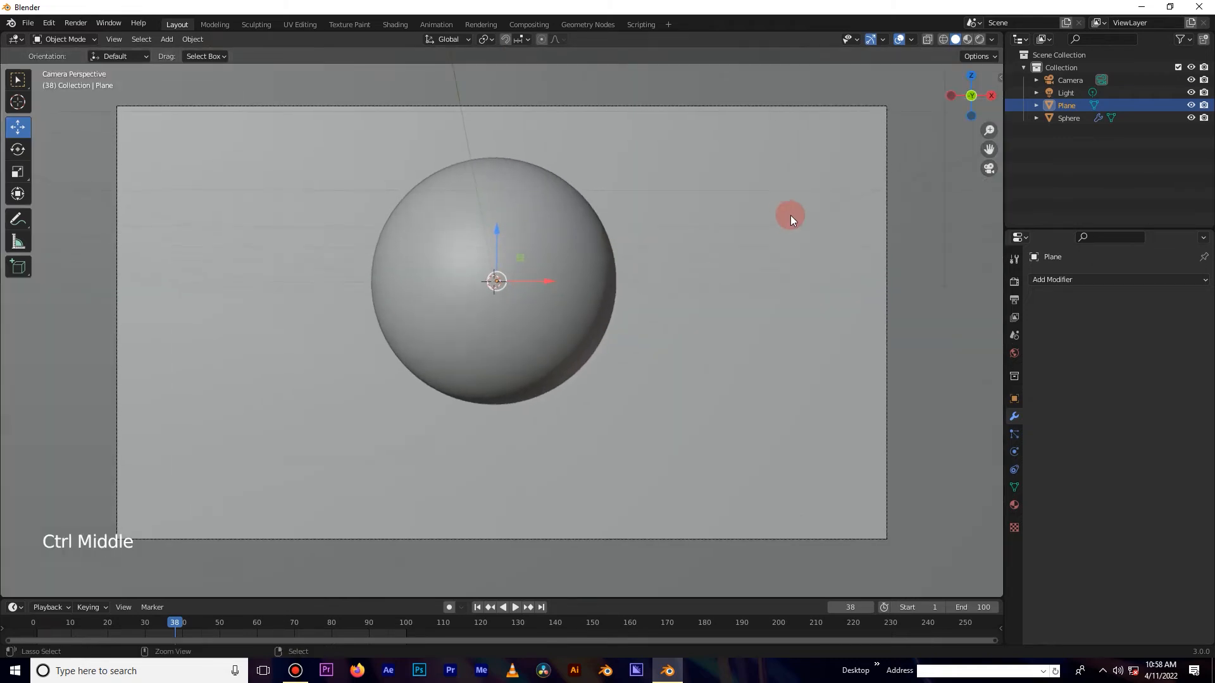
pyautogui.press('n')
pyautogui.click(993, 133)
pyautogui.press('n')
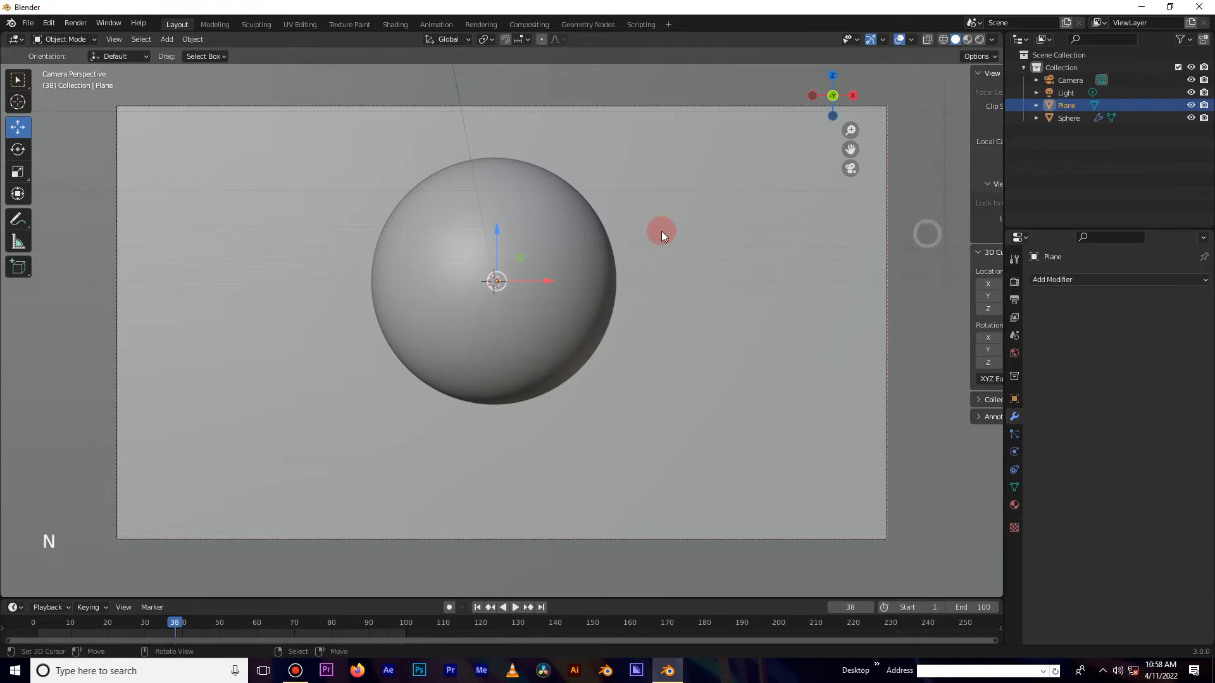
pyautogui.moveTo(625, 240)
pyautogui.keyDown('shift'); pyautogui.mouseDown(button='middle')
pyautogui.moveTo(643, 278)
pyautogui.moveTo(648, 261)
pyautogui.mouseUp(button='middle'); pyautogui.keyUp('shift')
# Switch the viewport to Rendered shading.
pyautogui.press('z')
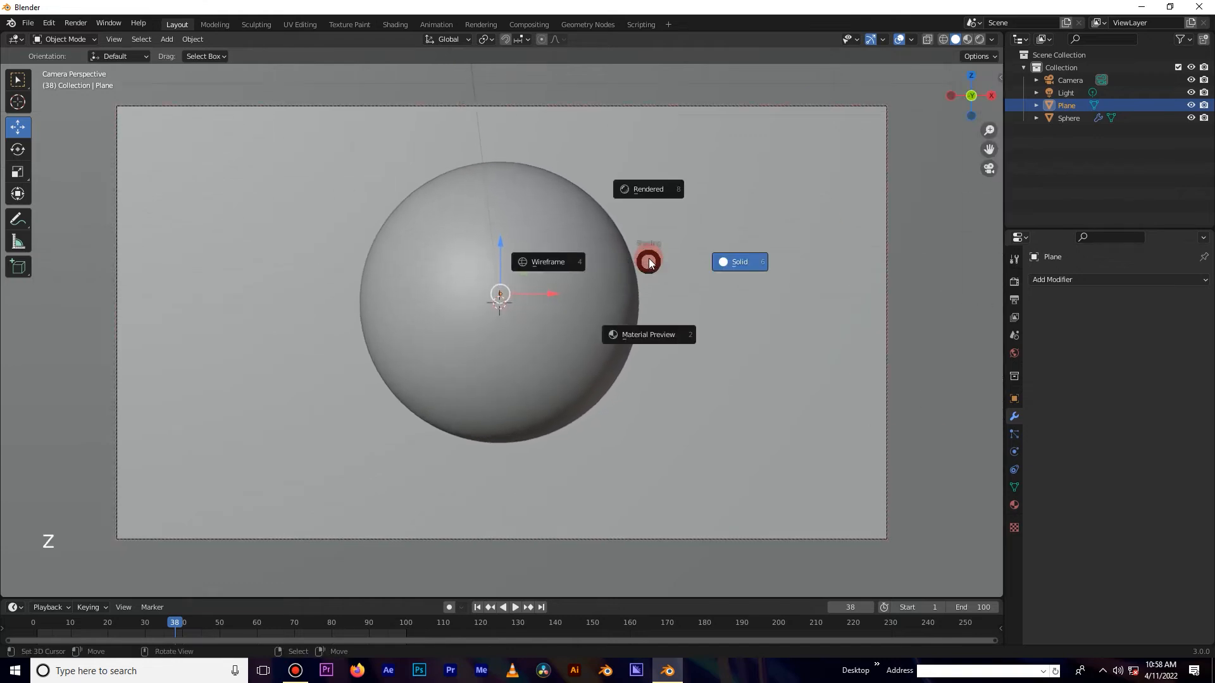
pyautogui.click(655, 190)
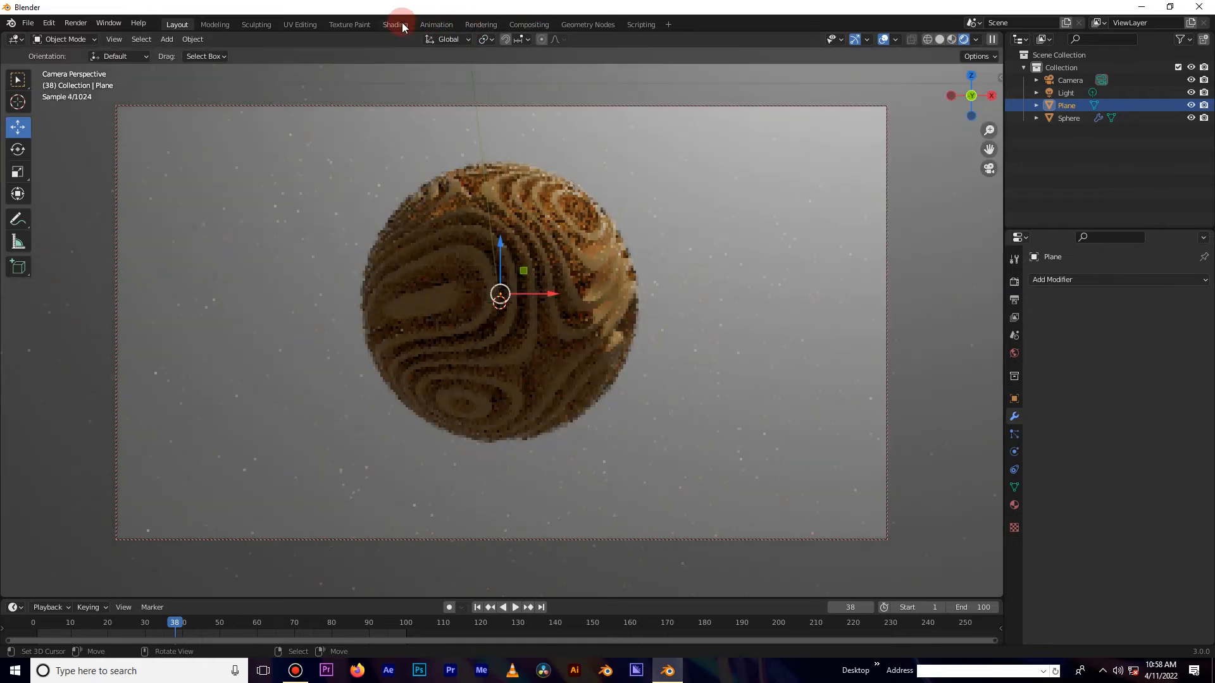
# Open the Animation workspace, set its camera viewport to Rendered shading and view the scene from the front.
pyautogui.click(395, 25)
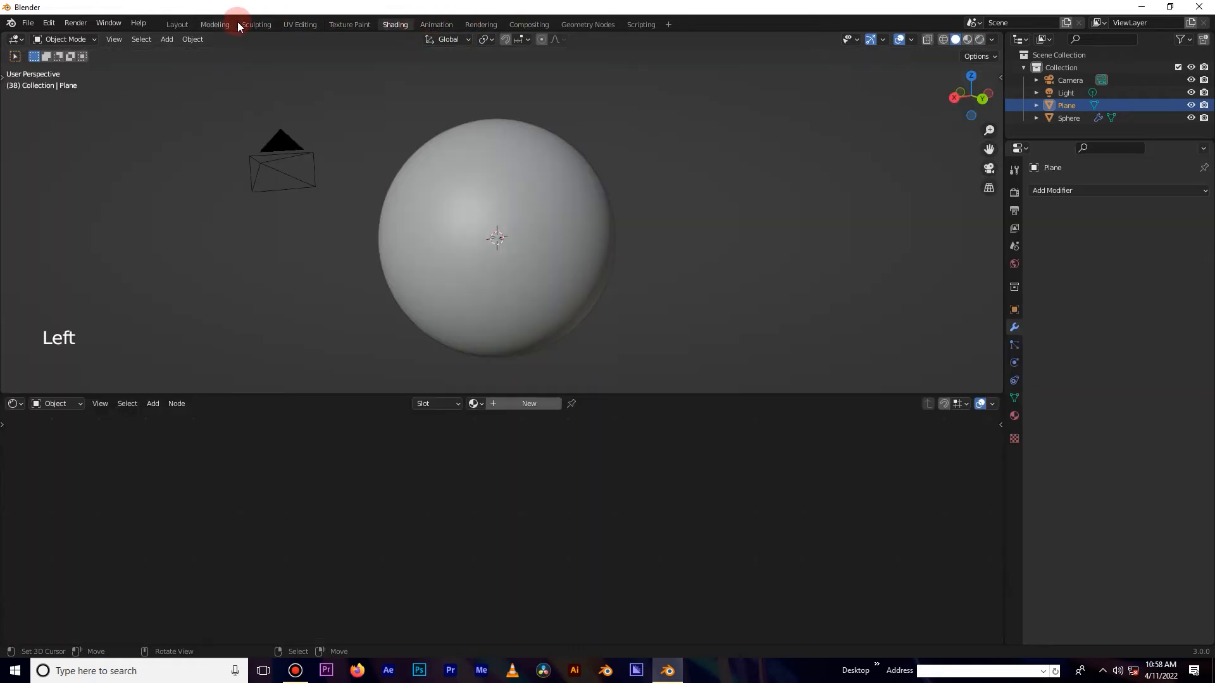
pyautogui.click(436, 25)
pyautogui.press('z')
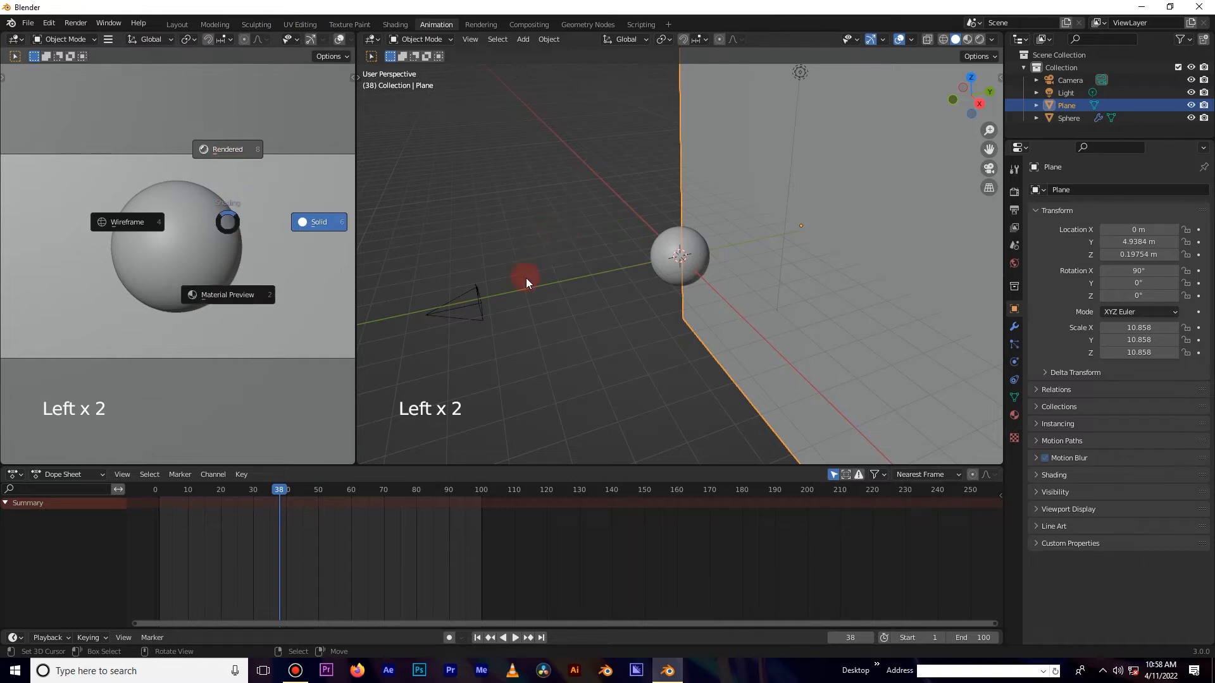
pyautogui.press('z')
pyautogui.scroll(-6, 563, 282)
pyautogui.press('KP_1')
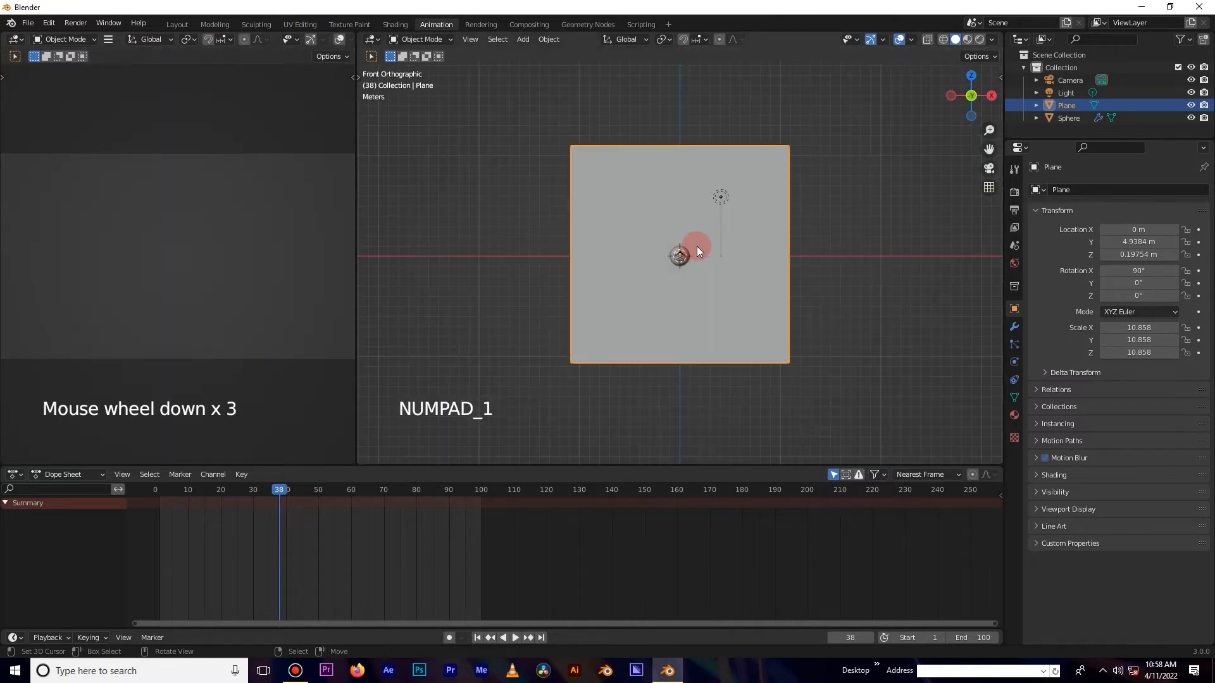
# Select and delete the default light.
pyautogui.rightClick(720, 196)
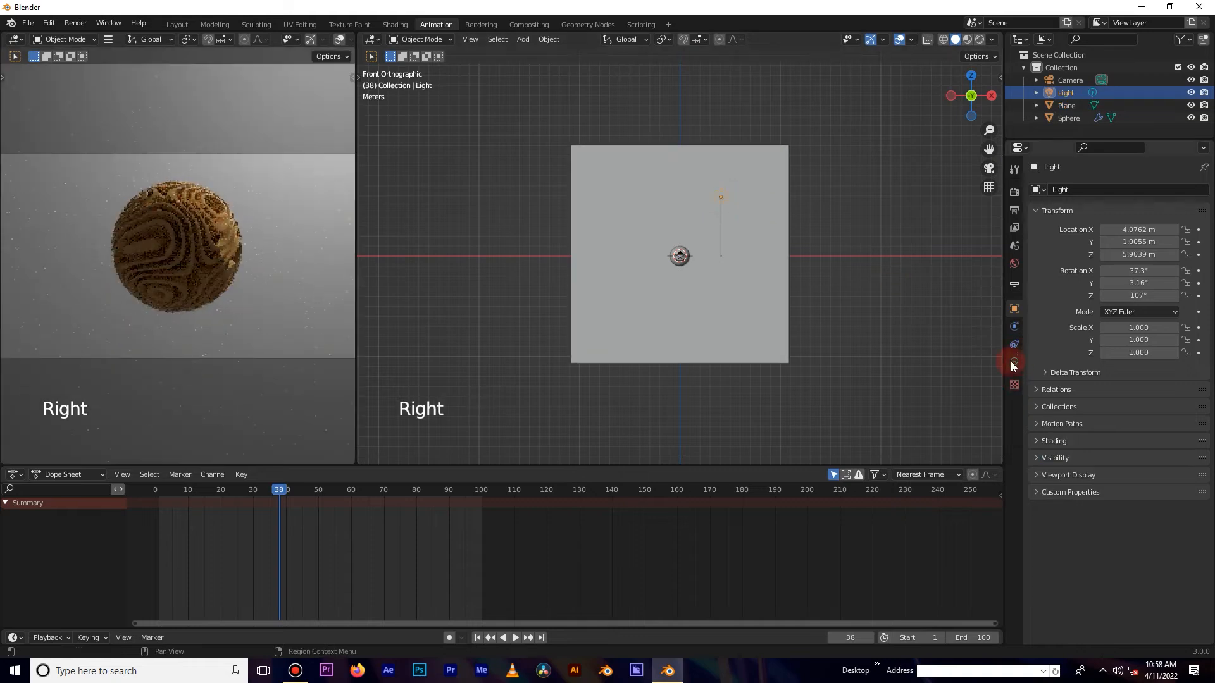
pyautogui.press('x')
pyautogui.click(704, 326)
pyautogui.hotkey('shift', 'a')
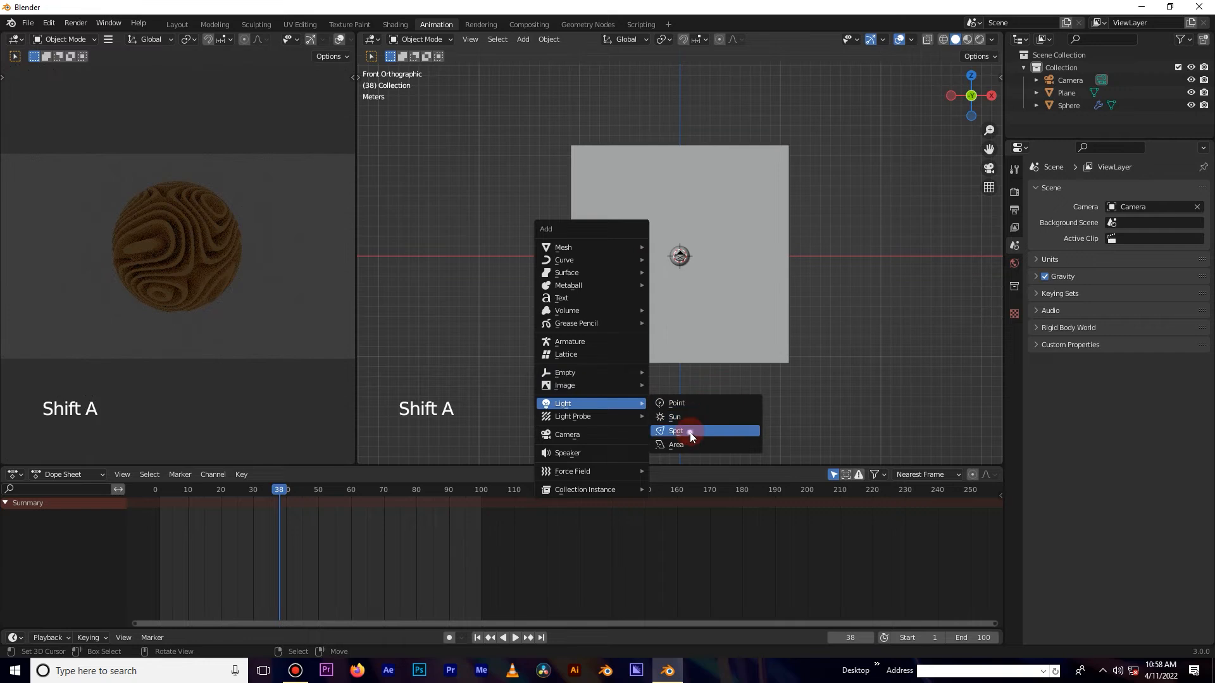
pyautogui.click(689, 430)
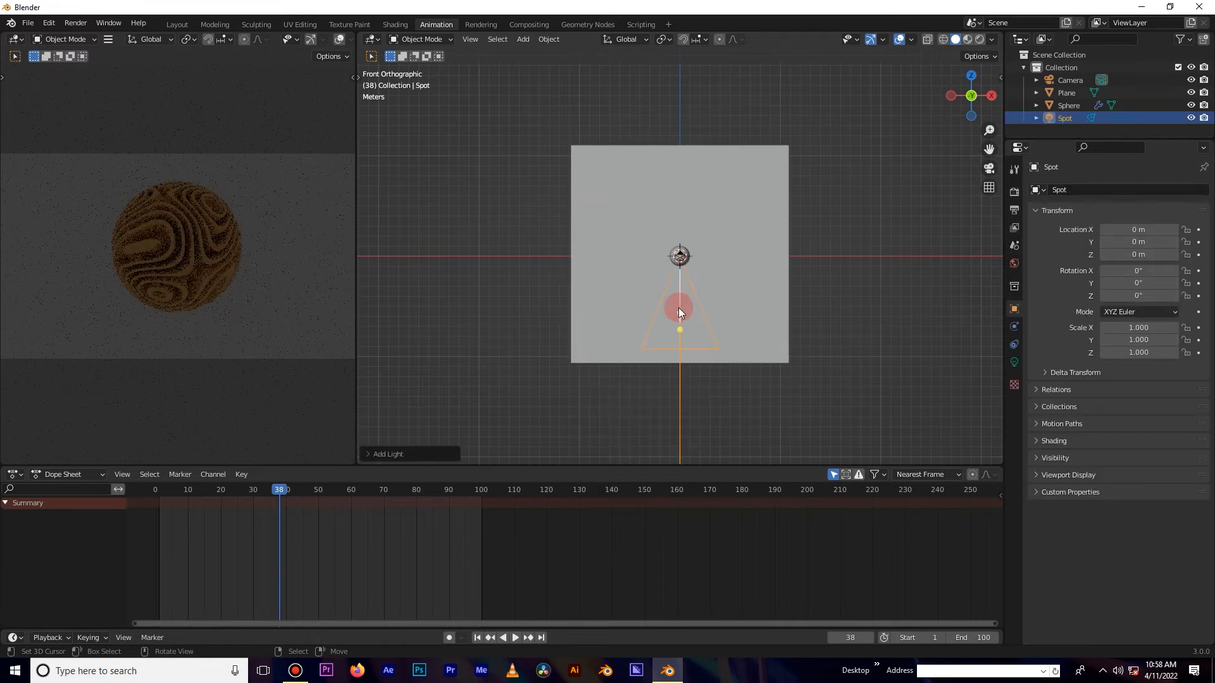
pyautogui.press('z')
pyautogui.press('x')
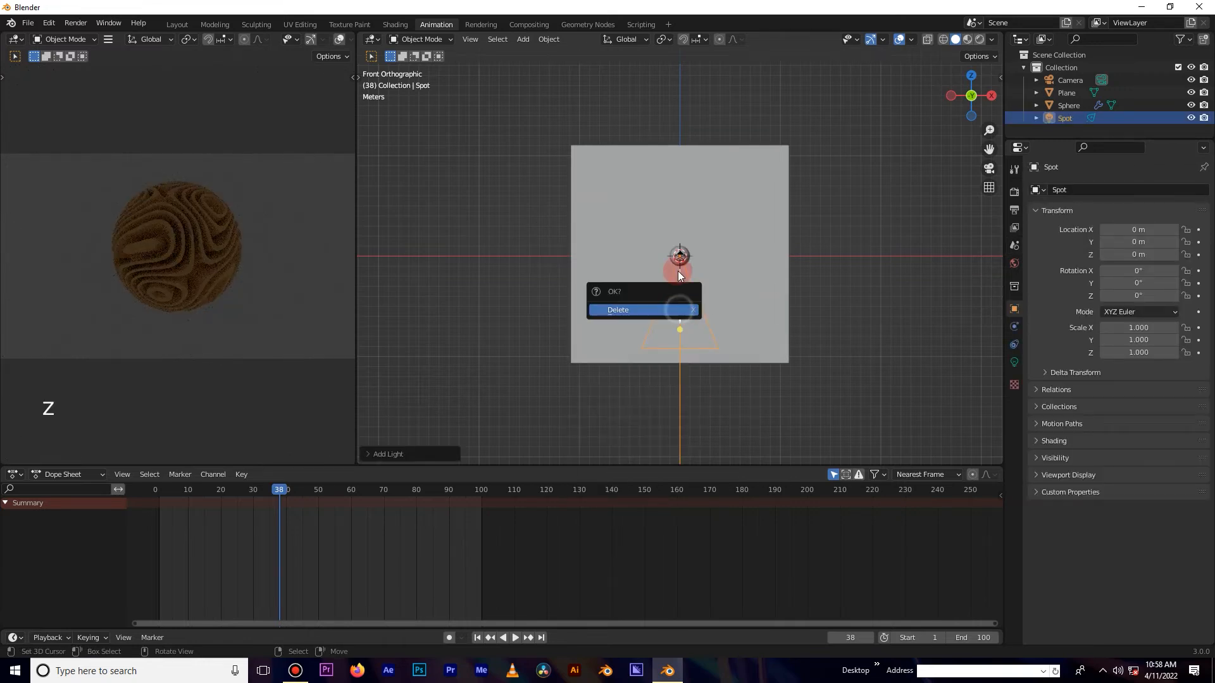
pyautogui.press('Return')
# Add a point light at the origin.
pyautogui.hotkey('shift', 'a')
pyautogui.click(713, 272)
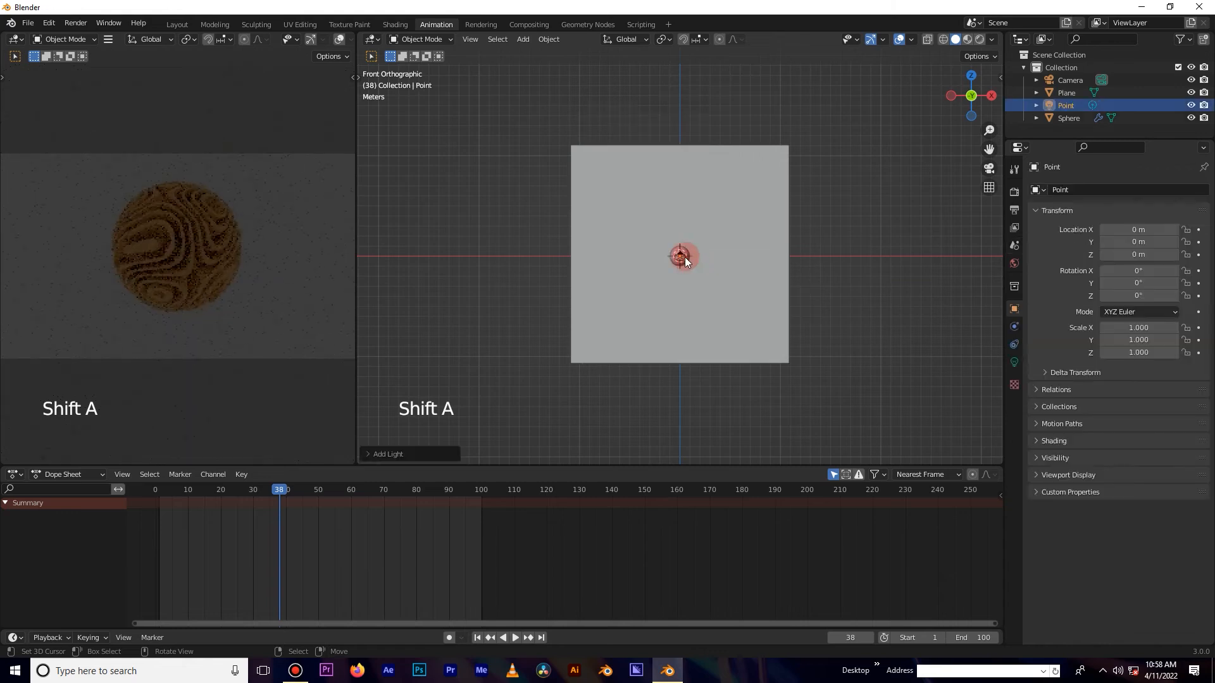
pyautogui.scroll(3, 680, 259)
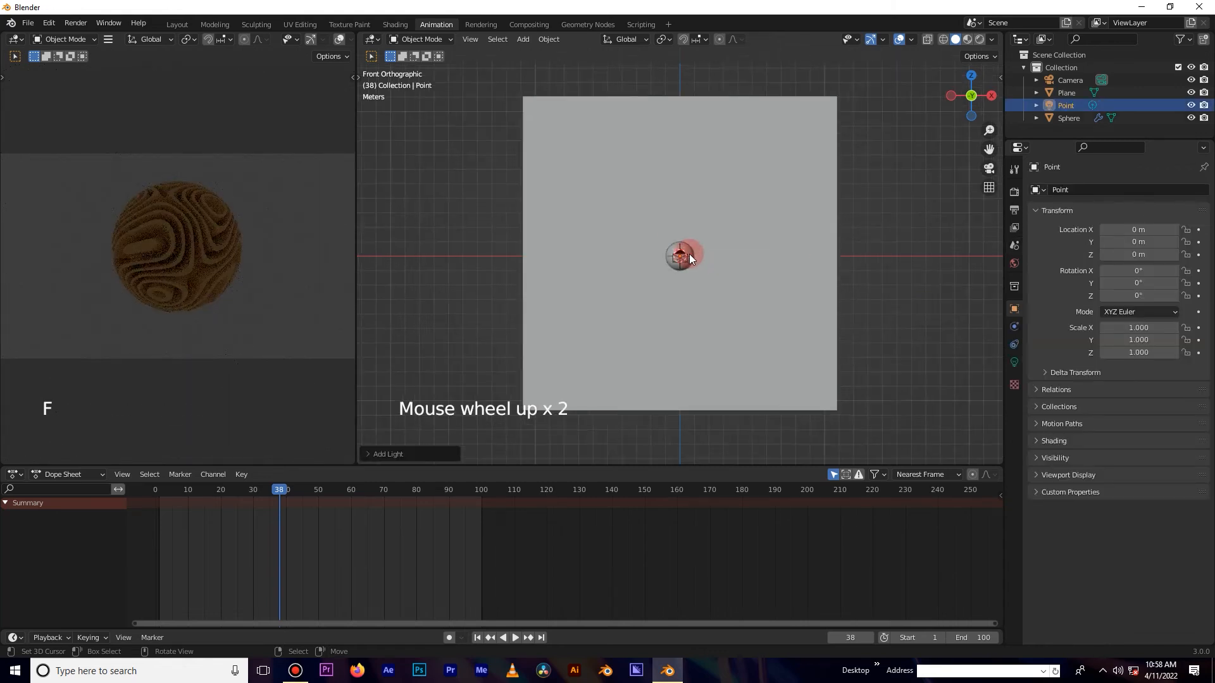
pyautogui.scroll(3, 673, 265)
pyautogui.press('KP_3')
pyautogui.scroll(-3, 663, 257)
# Add a second point light and move it up about 3.15 m above the sphere.
pyautogui.hotkey('shift', 'a')
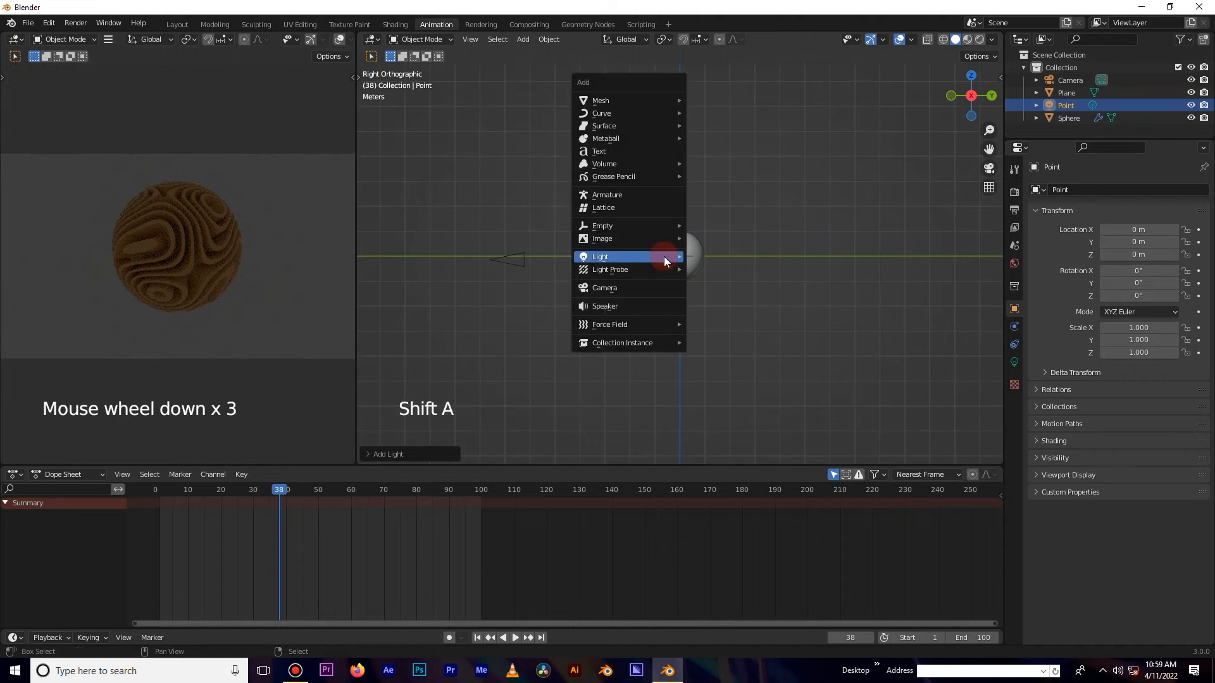
pyautogui.moveTo(663, 256)
pyautogui.click(714, 257)
pyautogui.scroll(-3, 689, 270)
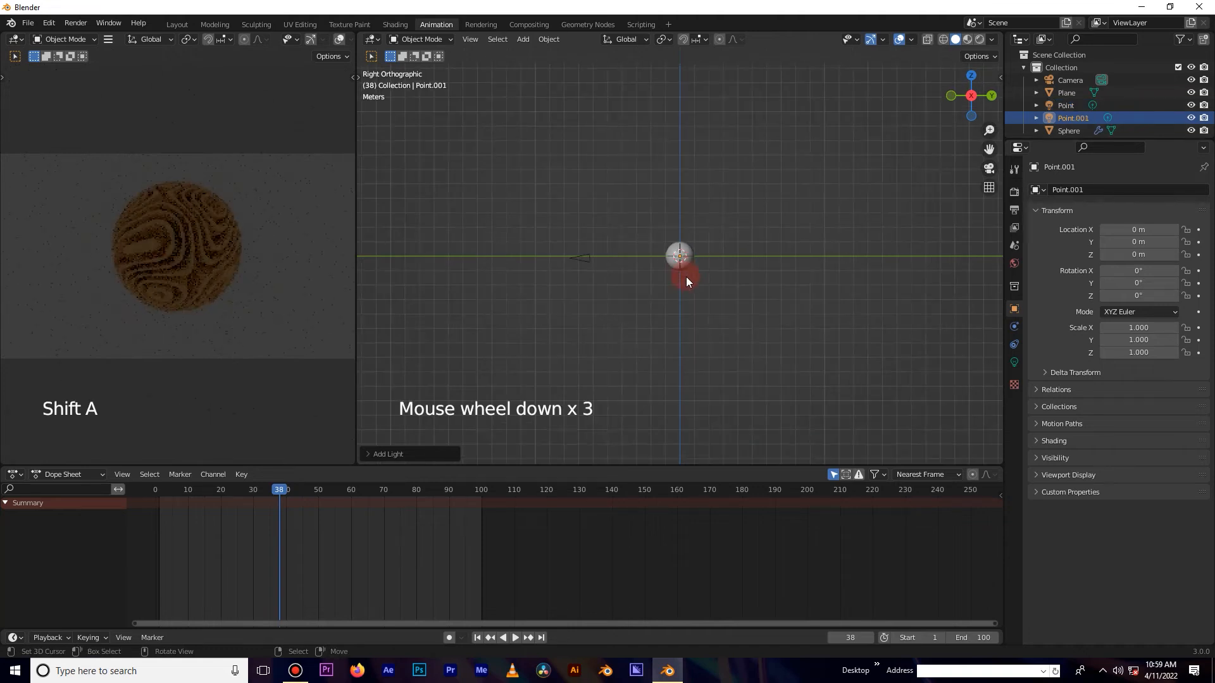
pyautogui.press('g')
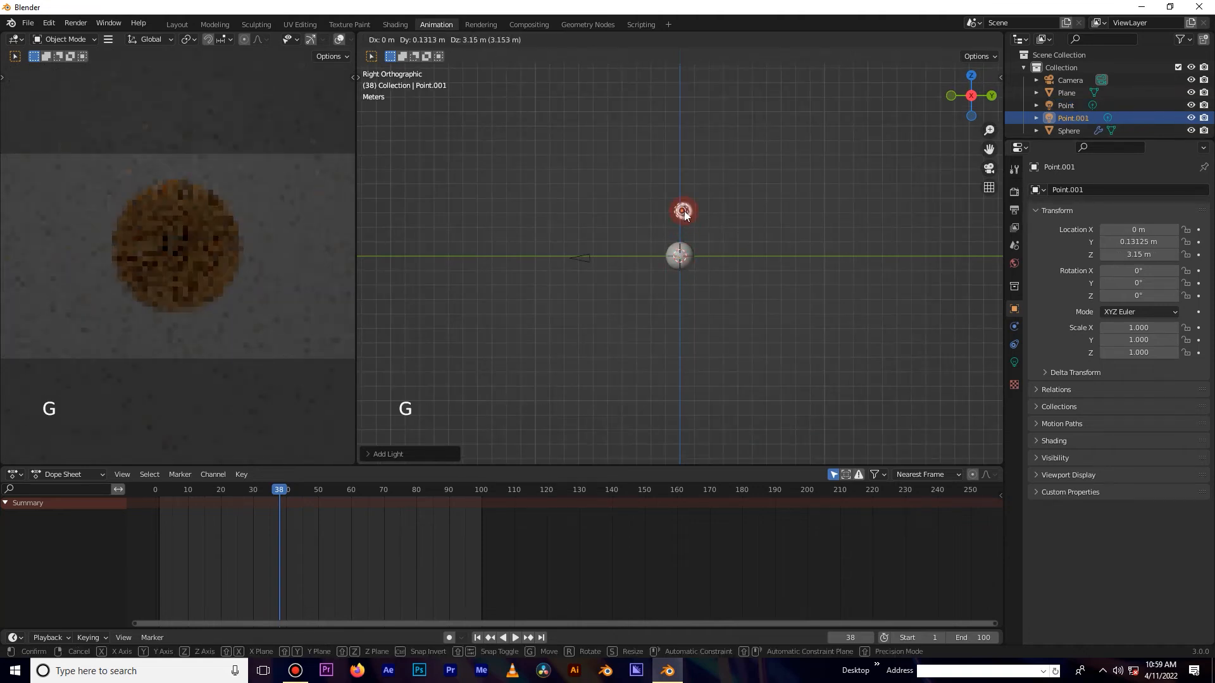
pyautogui.click(682, 213)
# Set the second light's power to 1000 W in its light properties.
pyautogui.click(1014, 362)
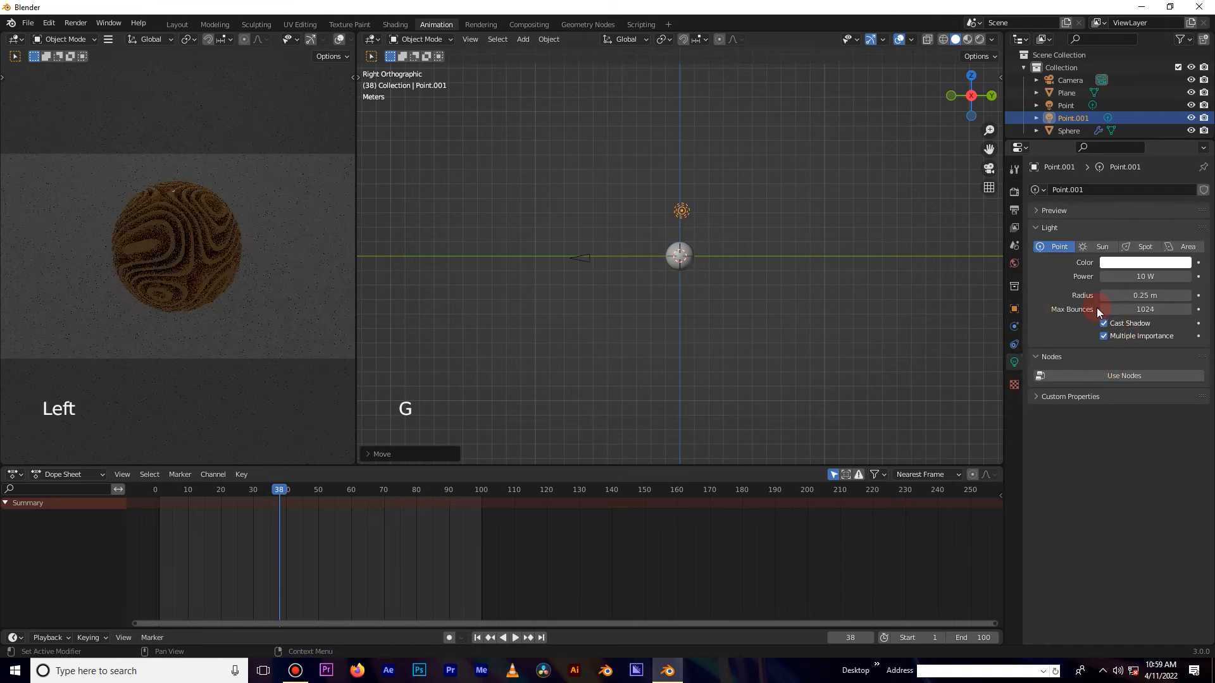
pyautogui.click(1079, 356)
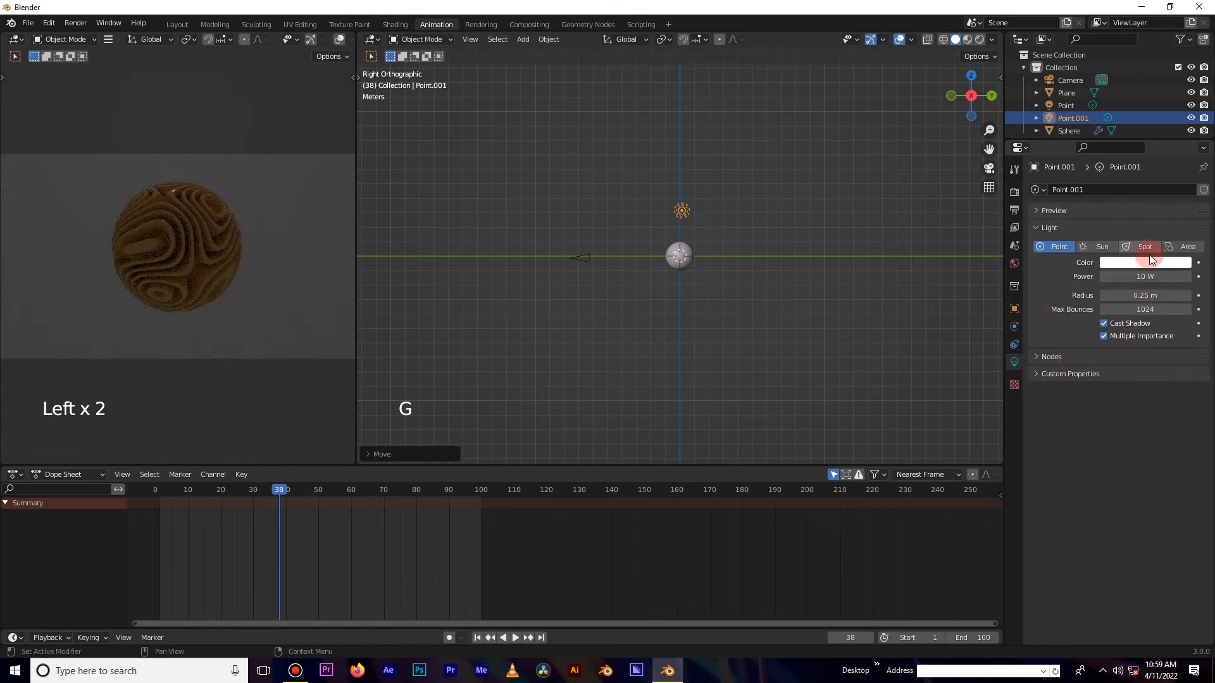
pyautogui.click(1150, 276)
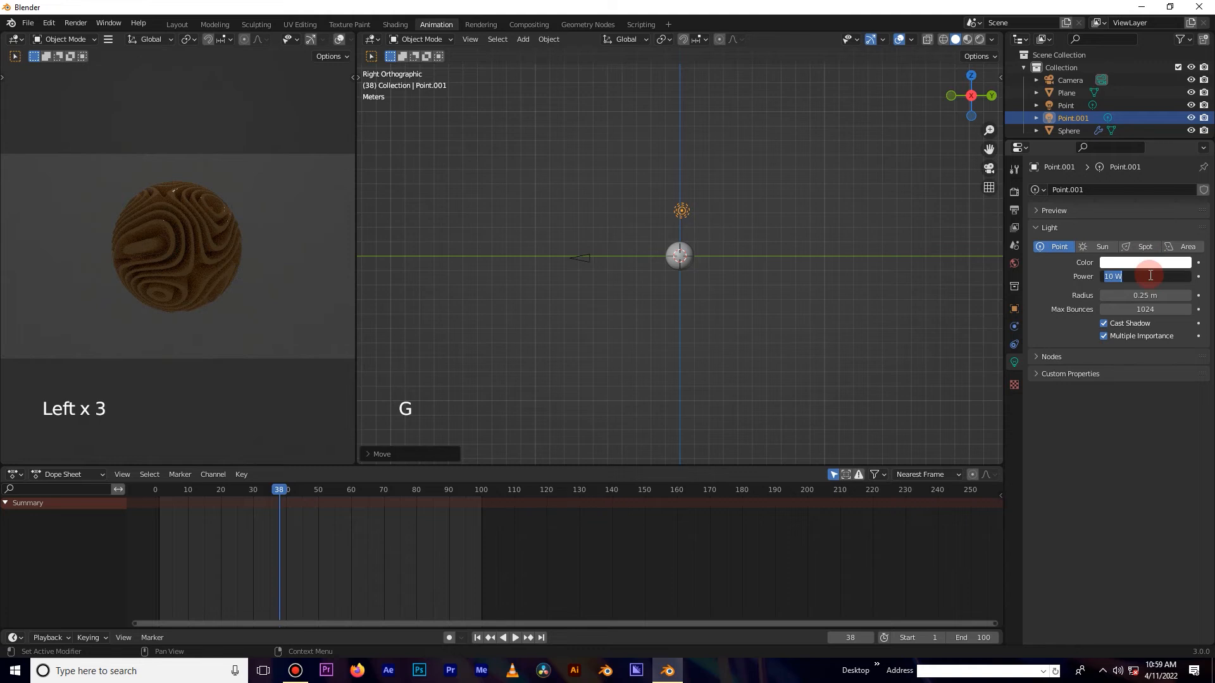
pyautogui.write('00')
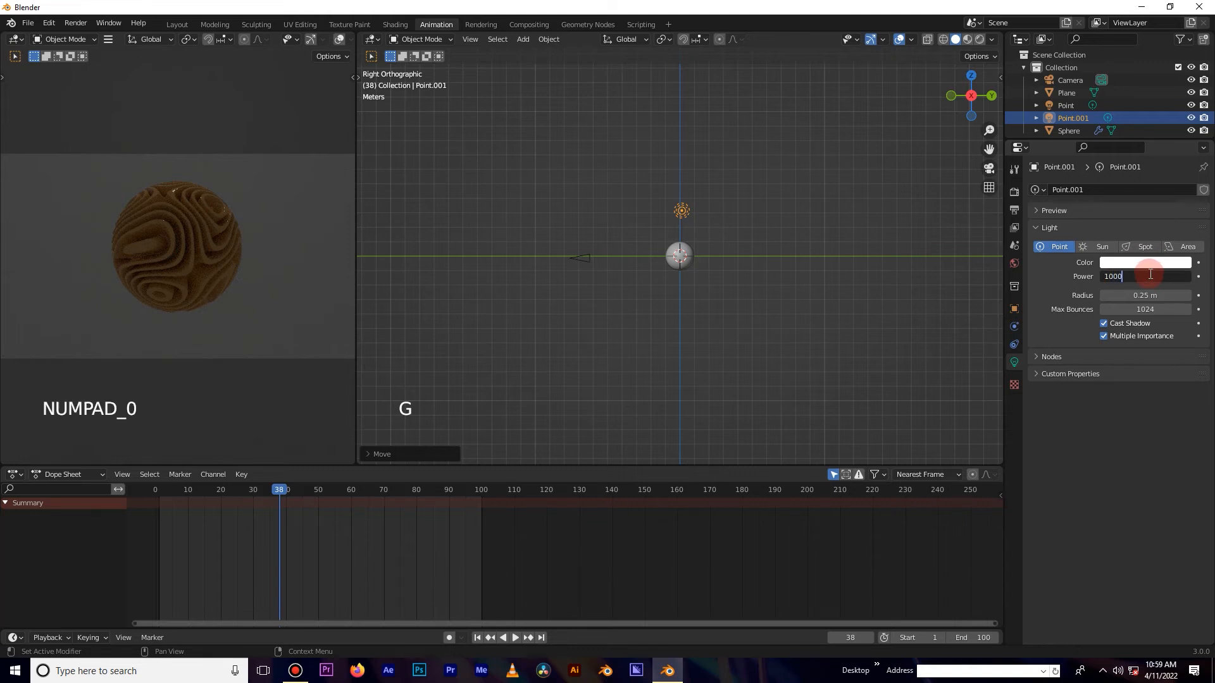
pyautogui.click(1091, 295)
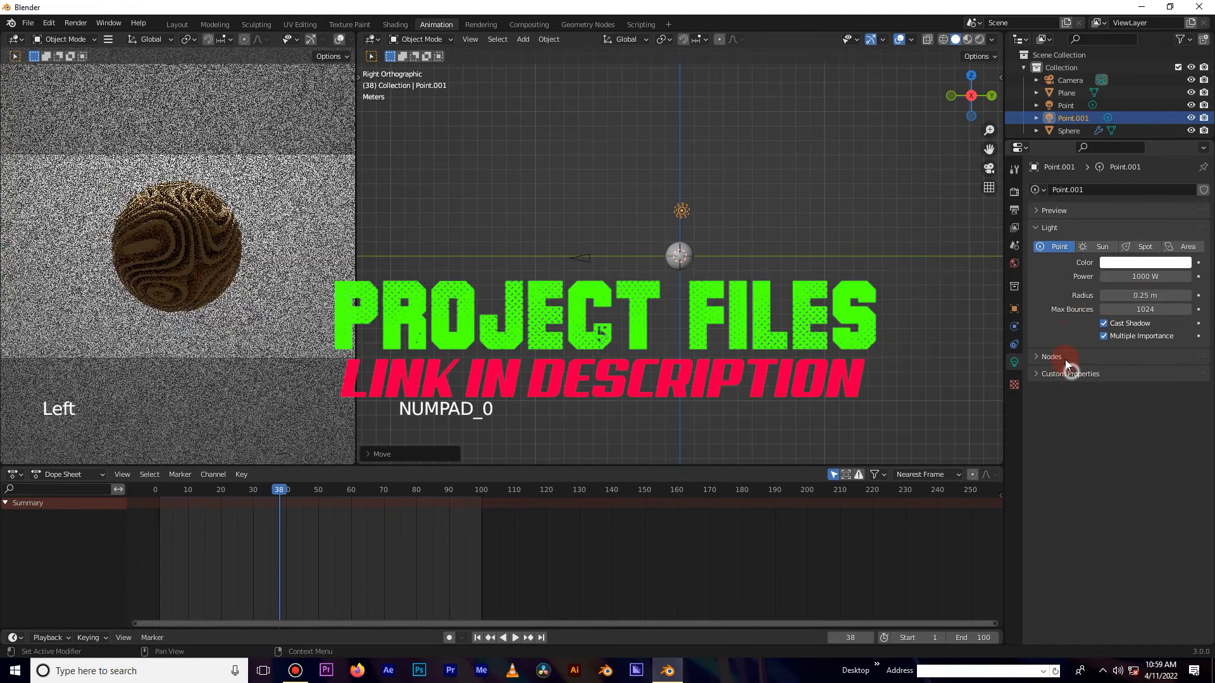
# Change the second light to an Area light with a Disk shape.
pyautogui.click(1073, 355)
pyautogui.click(1073, 355)
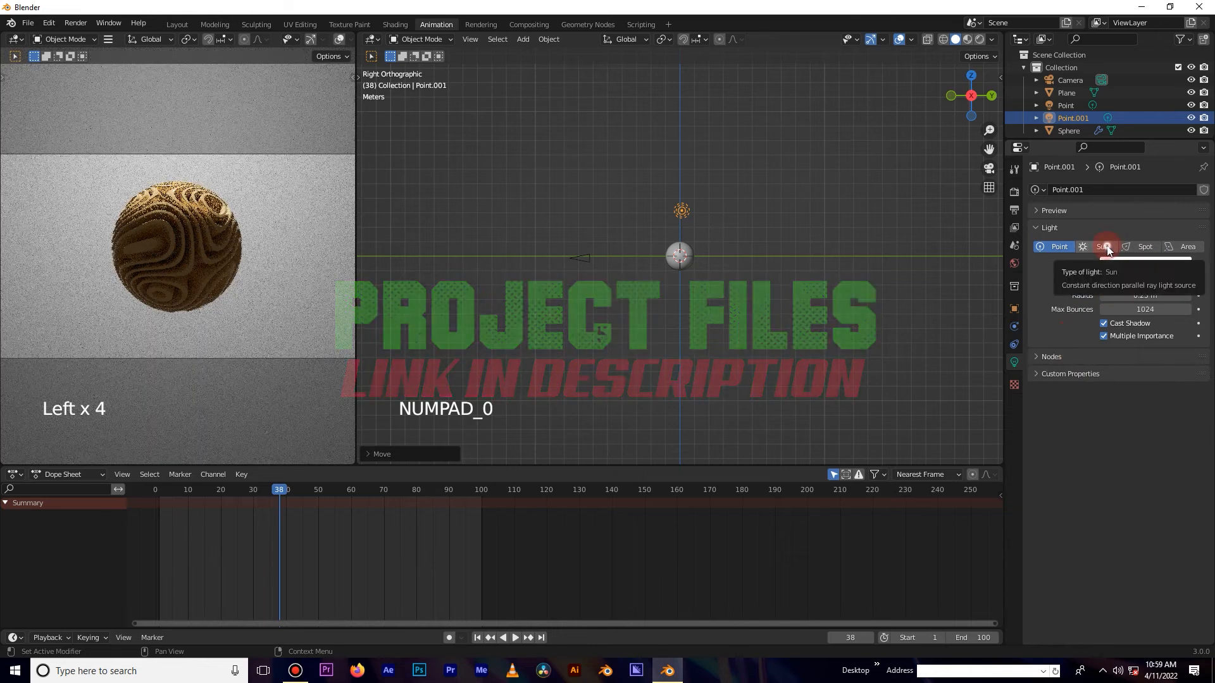
pyautogui.click(1104, 247)
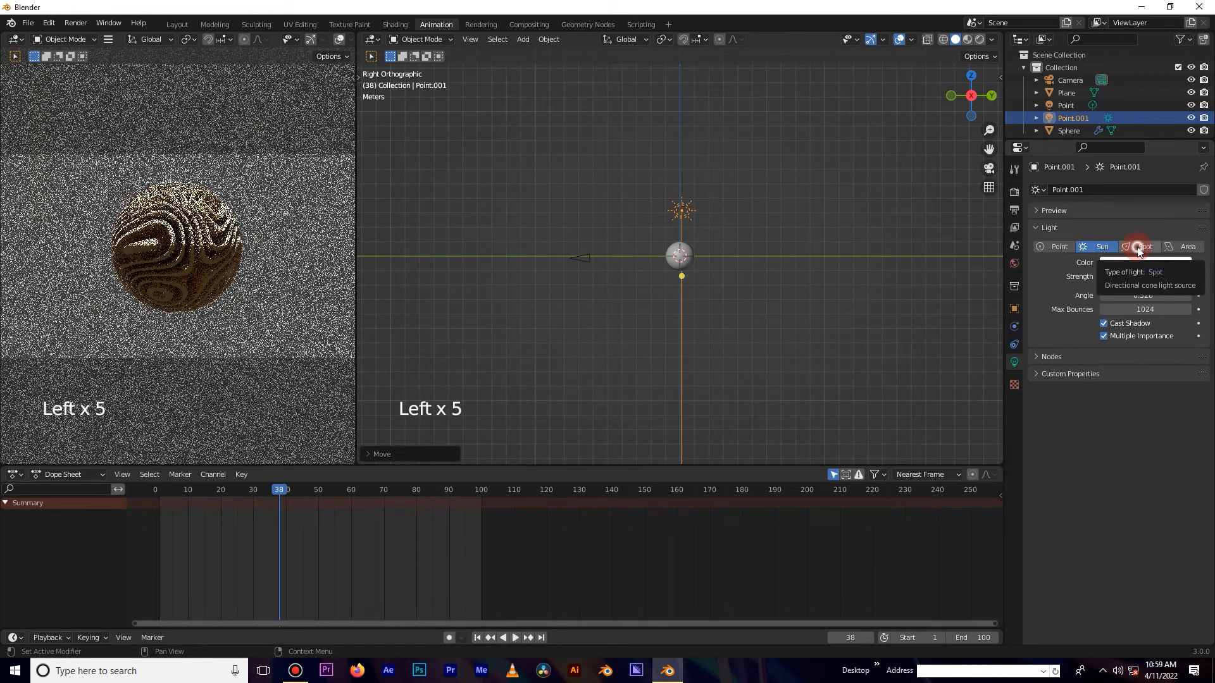
pyautogui.click(1137, 246)
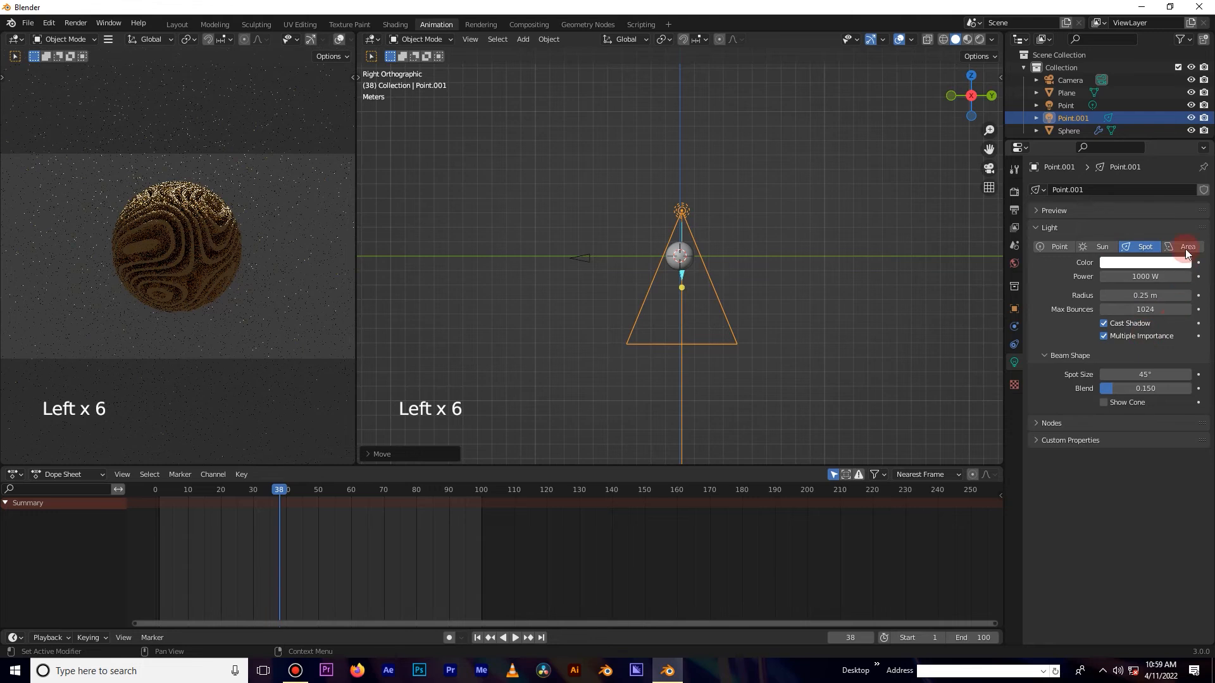
pyautogui.click(1186, 248)
pyautogui.click(1143, 296)
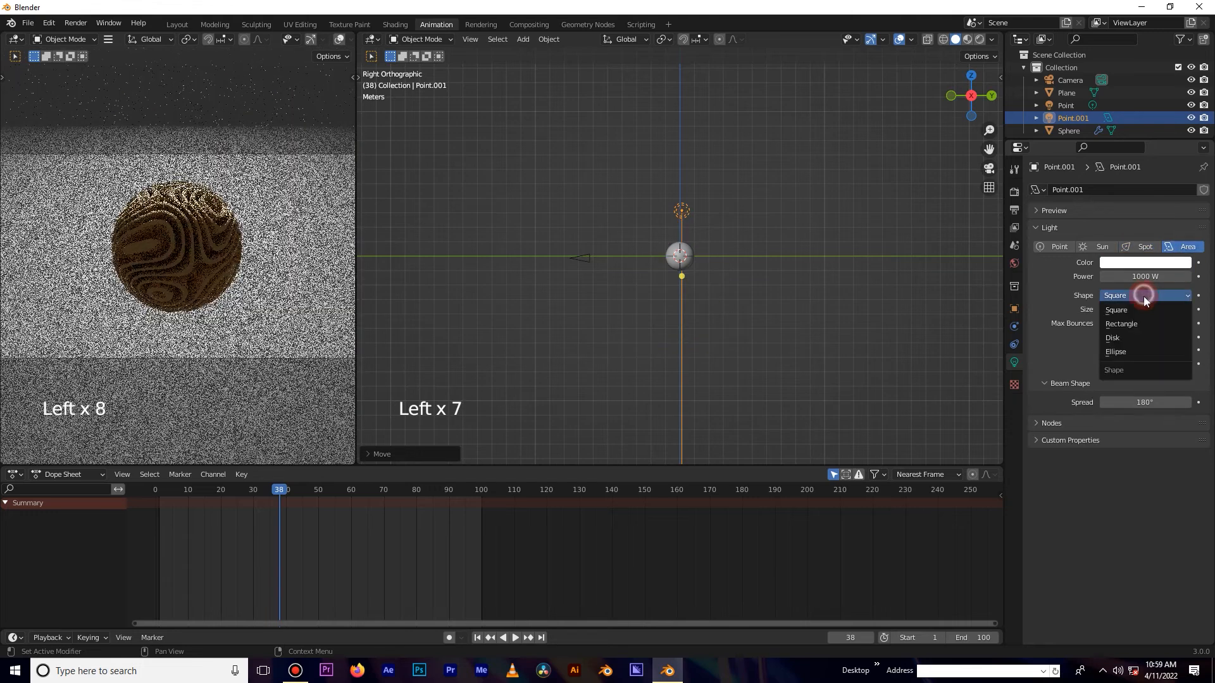
pyautogui.click(1131, 336)
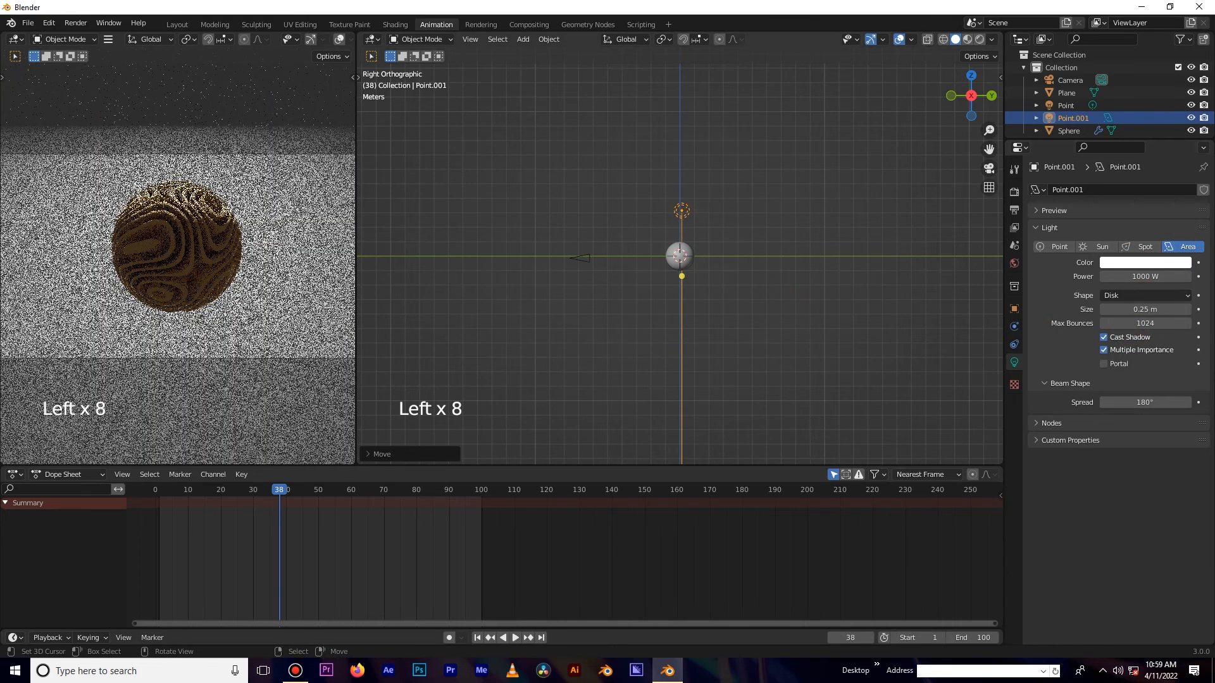
# Scale up the area light and move it higher above the sphere.
pyautogui.press('s')
pyautogui.click(1068, 279)
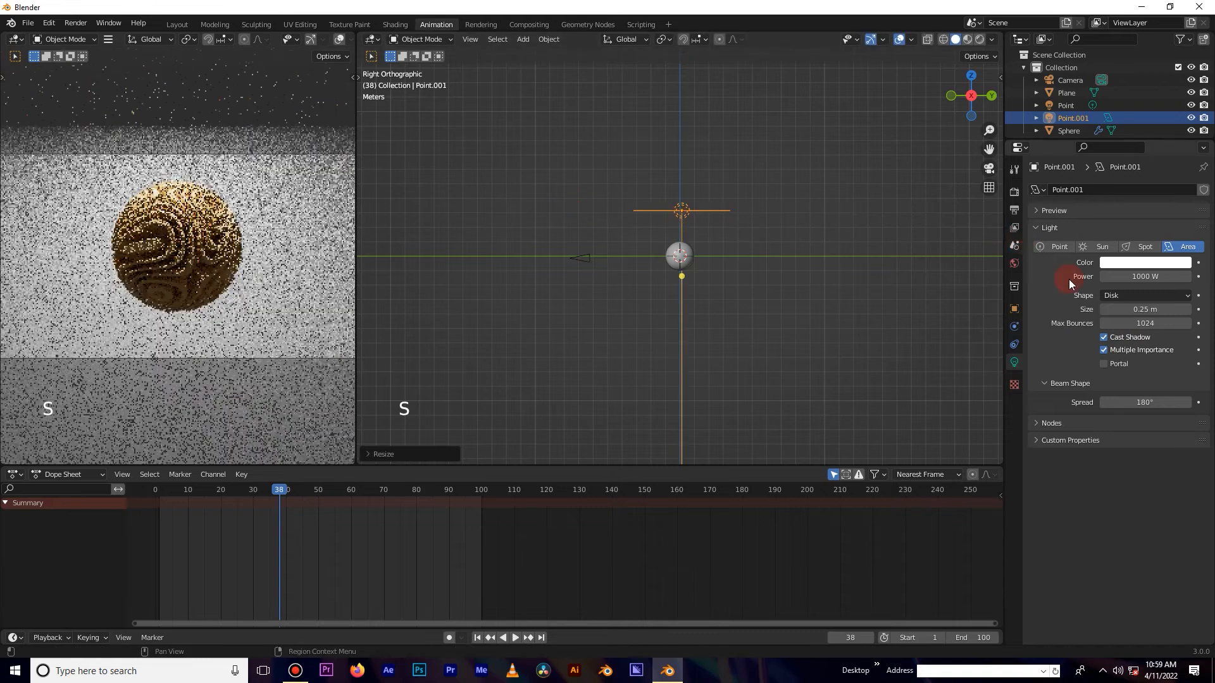
pyautogui.press('g')
pyautogui.click(701, 178)
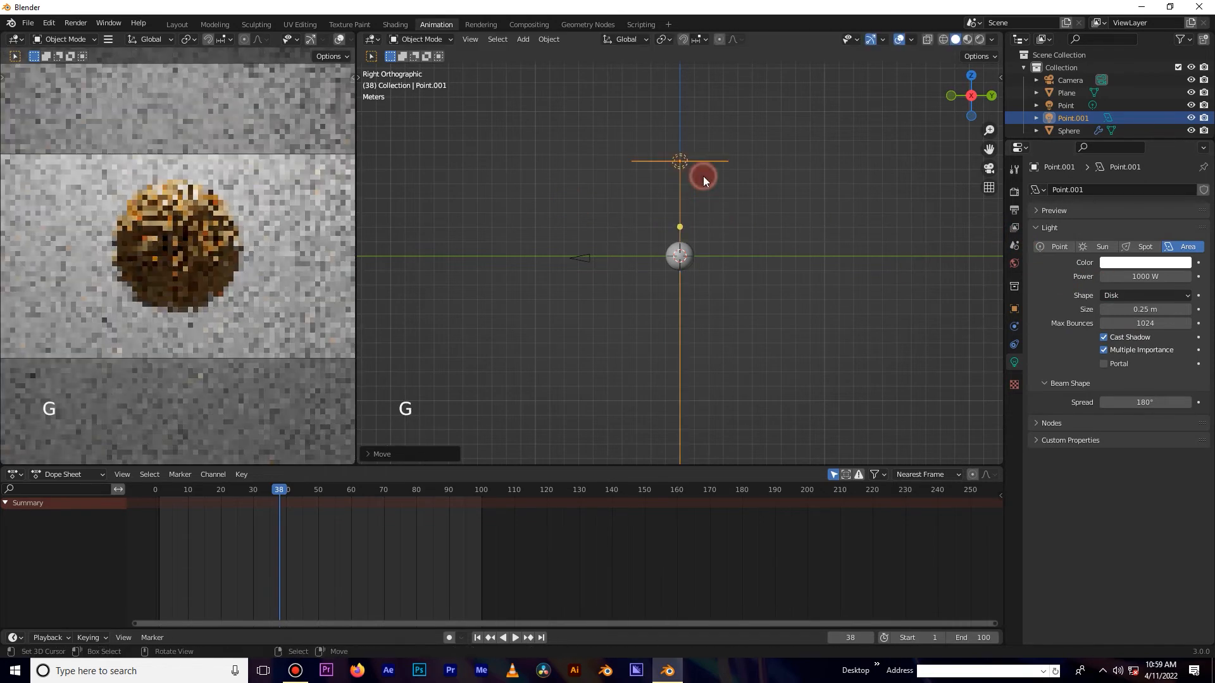
# Open the sphere material's base colour in hex form and copy its F6C17C value.
pyautogui.press('KP_1')
pyautogui.press('KP_3')
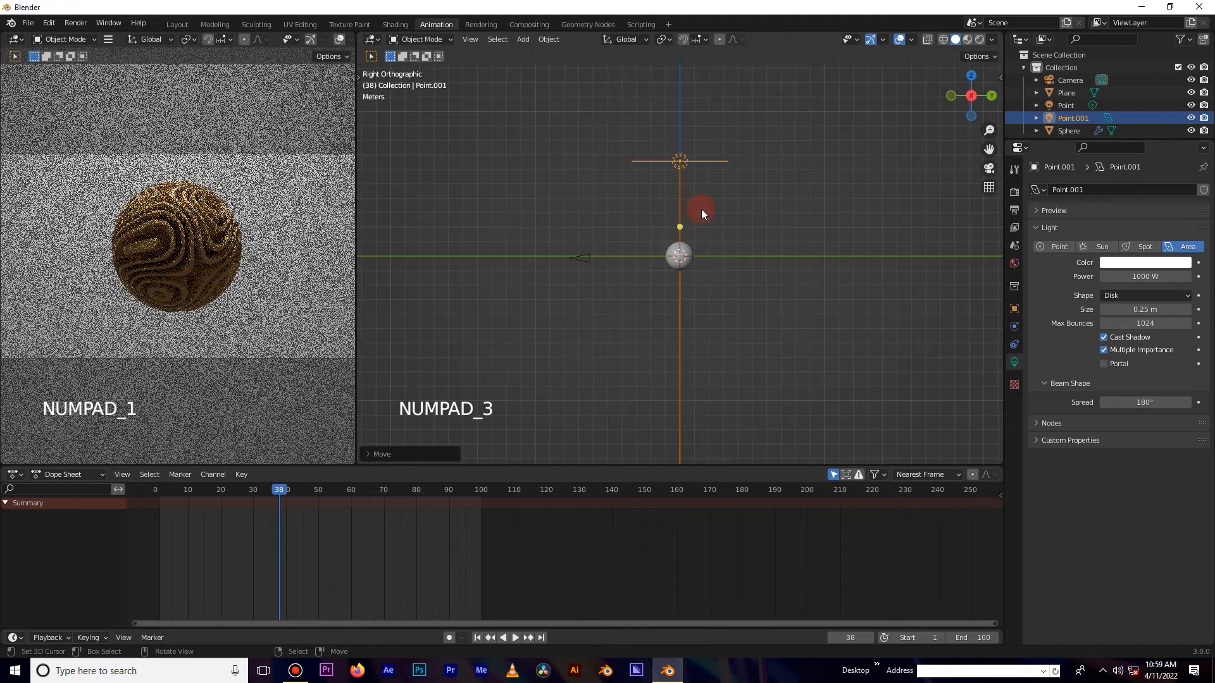
pyautogui.rightClick(317, 219)
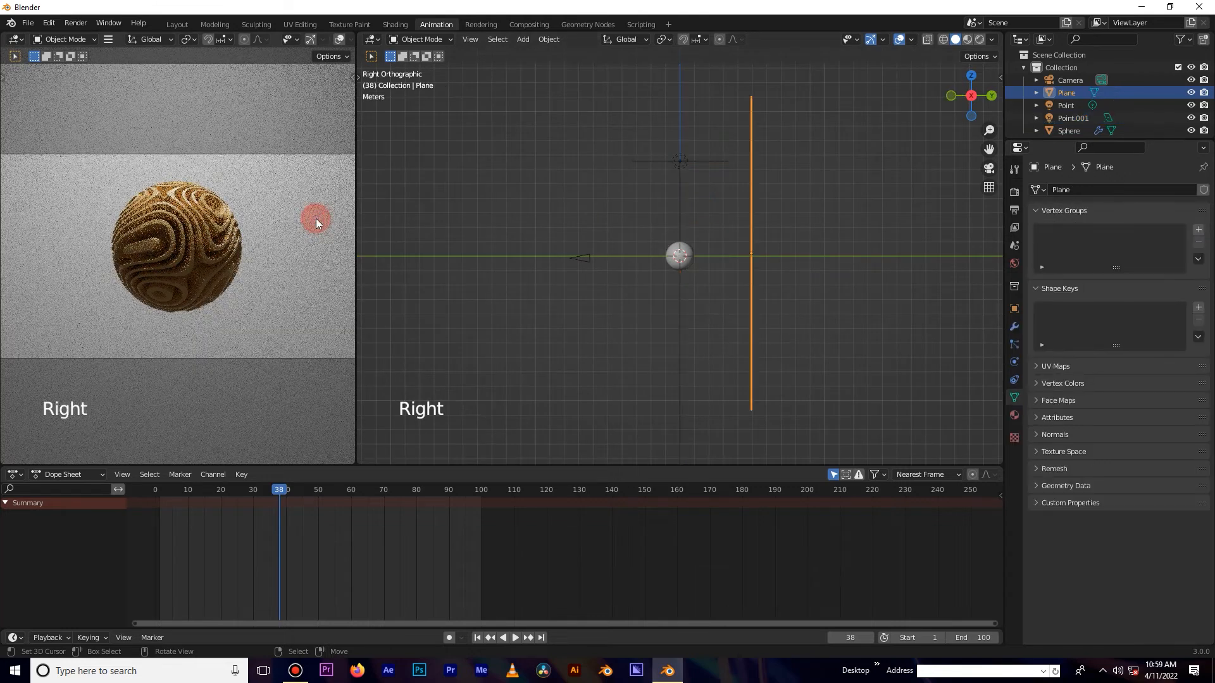
pyautogui.click(1014, 415)
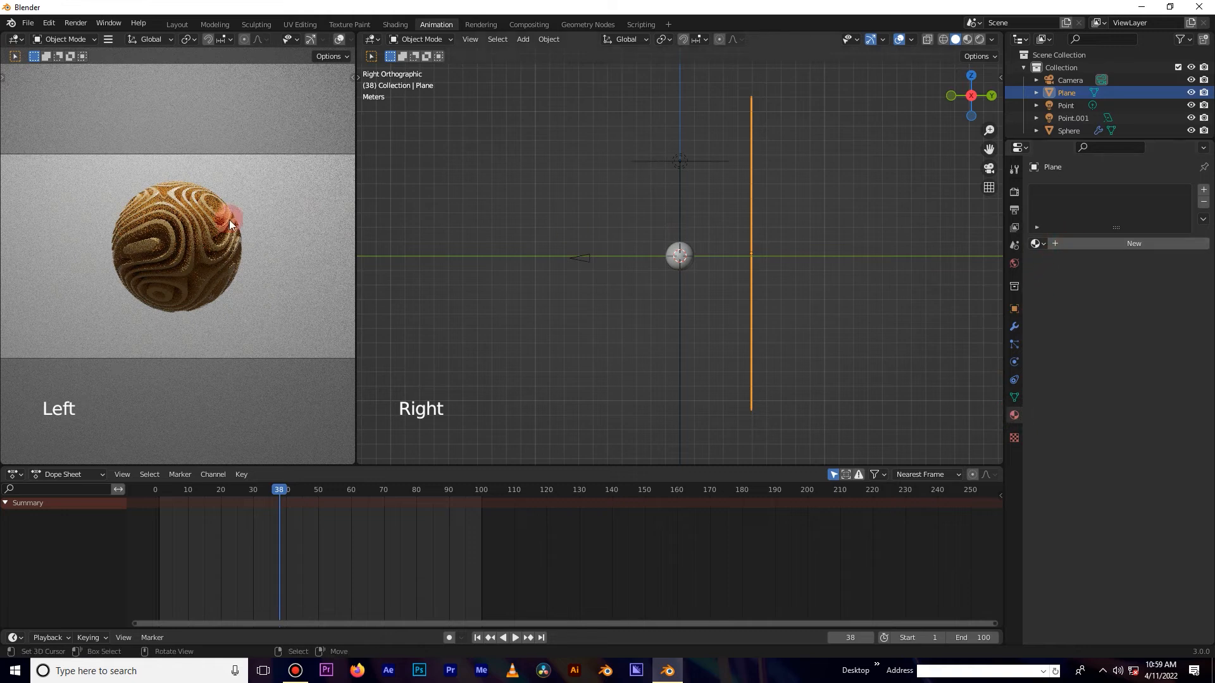
pyautogui.rightClick(177, 222)
pyautogui.click(1148, 355)
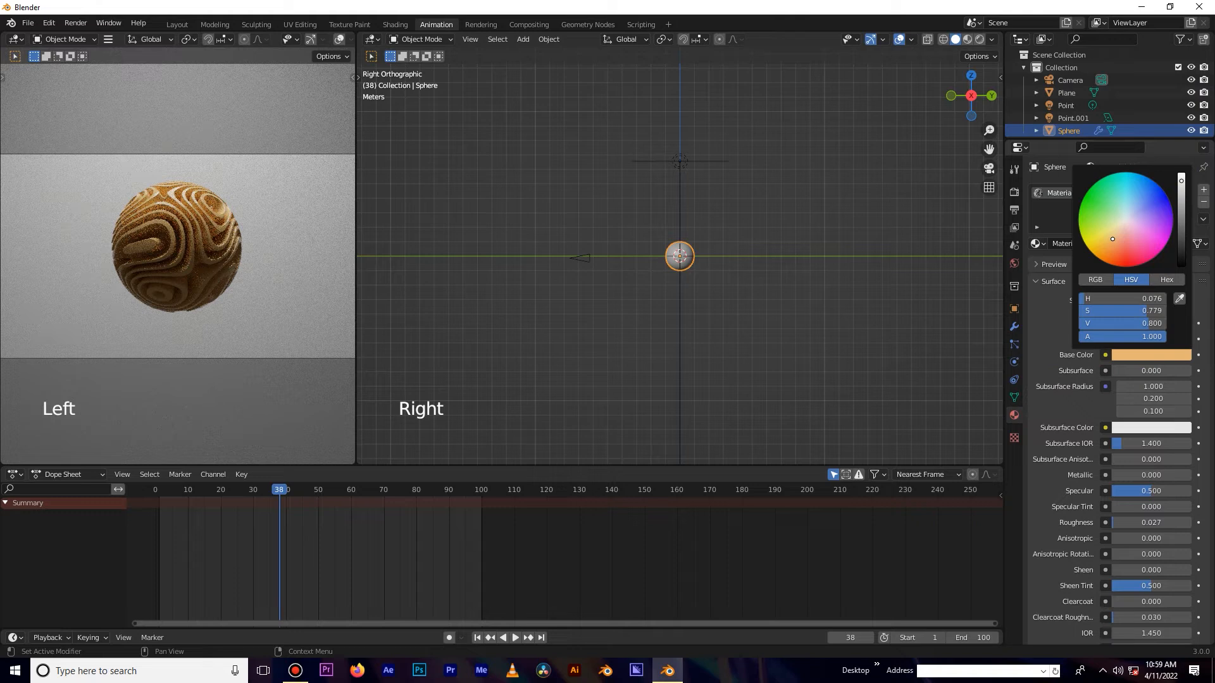
pyautogui.click(1180, 280)
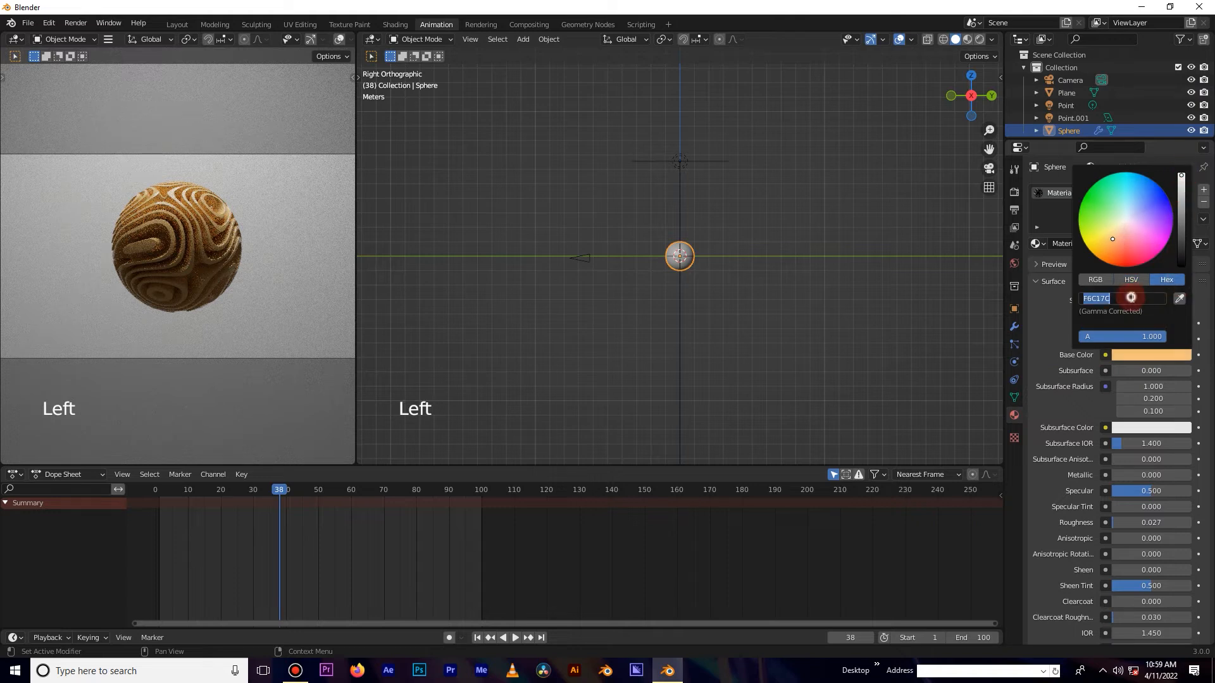
pyautogui.click(1069, 363)
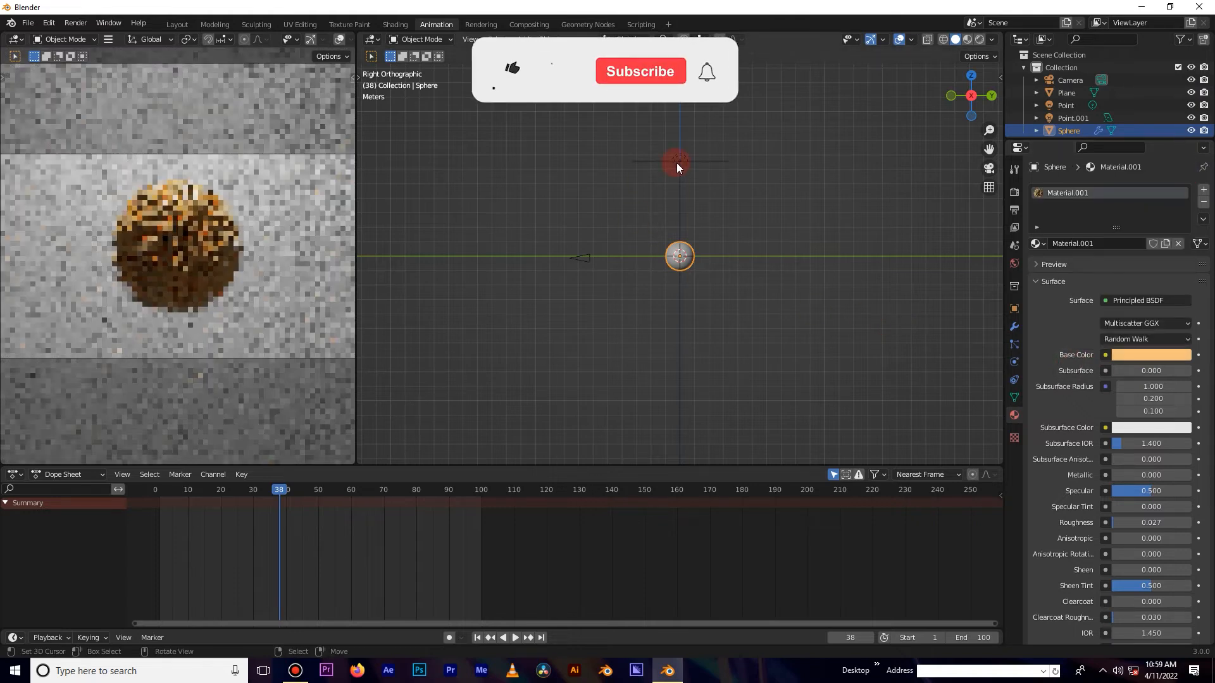
# Add a new material to the backdrop plane and paste F6C17C as its base colour.
pyautogui.moveTo(793, 232); pyautogui.dragTo(826, 236, button='middle')
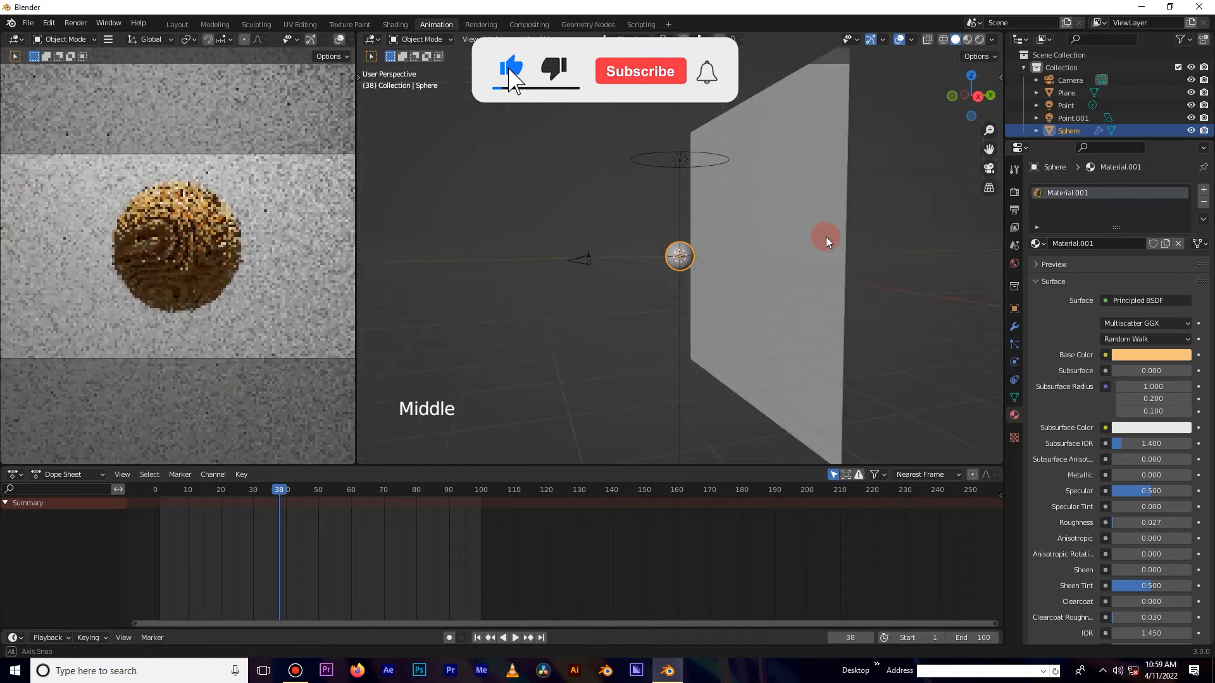
pyautogui.rightClick(813, 227)
pyautogui.click(1130, 244)
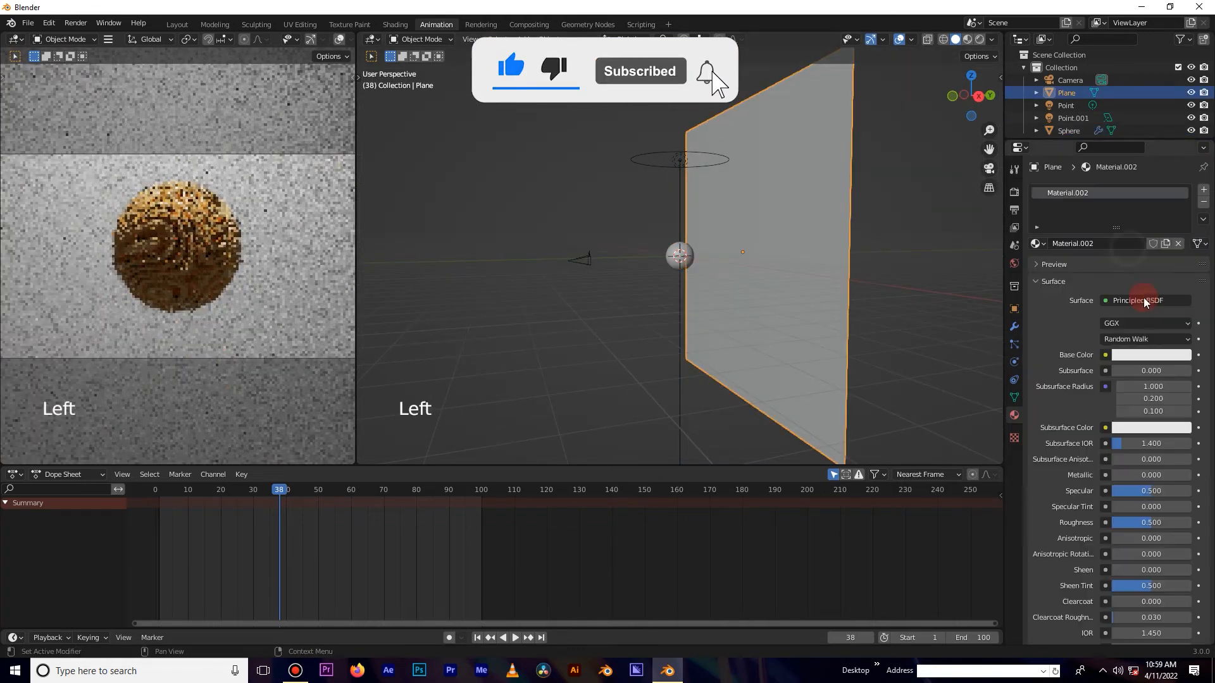
pyautogui.click(1151, 354)
pyautogui.click(1147, 296)
pyautogui.hotkey('ctrl', 'v')
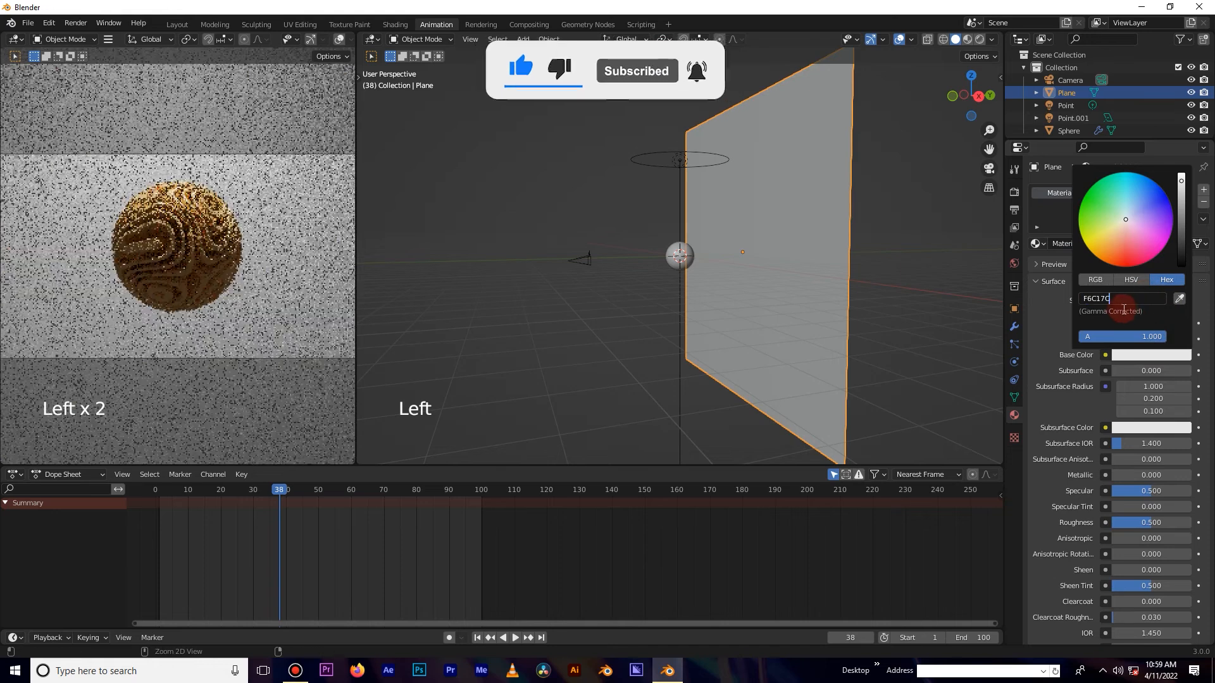
pyautogui.click(1121, 312)
pyautogui.click(1045, 314)
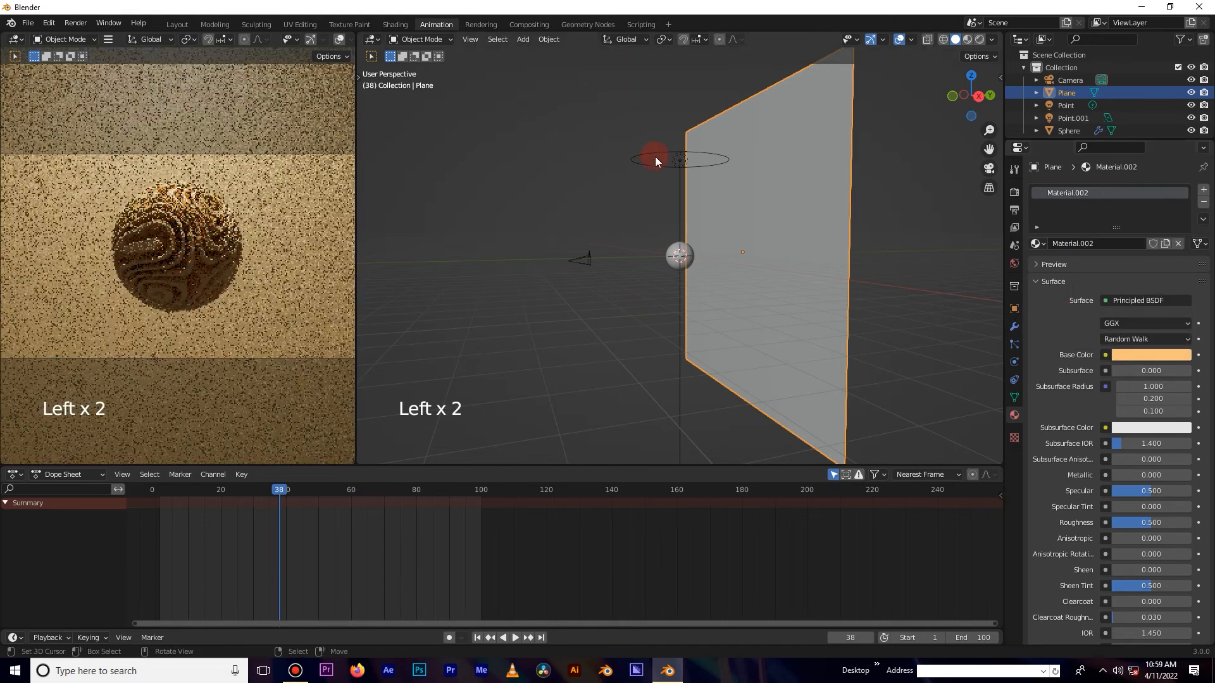
# Duplicate the area light, place the copy below the sphere and rotate it to face upward.
pyautogui.rightClick(678, 157)
pyautogui.press('KP_3')
pyautogui.scroll(-2, 686, 192)
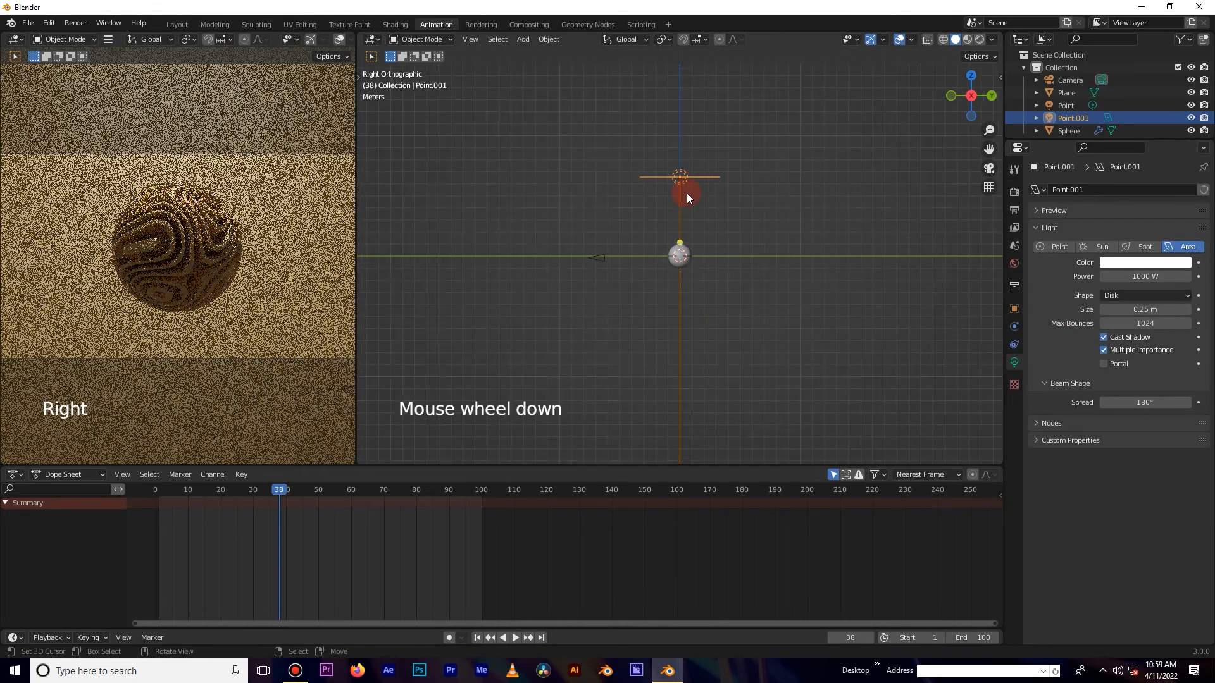
pyautogui.hotkey('shift', 'd')
pyautogui.click(686, 318)
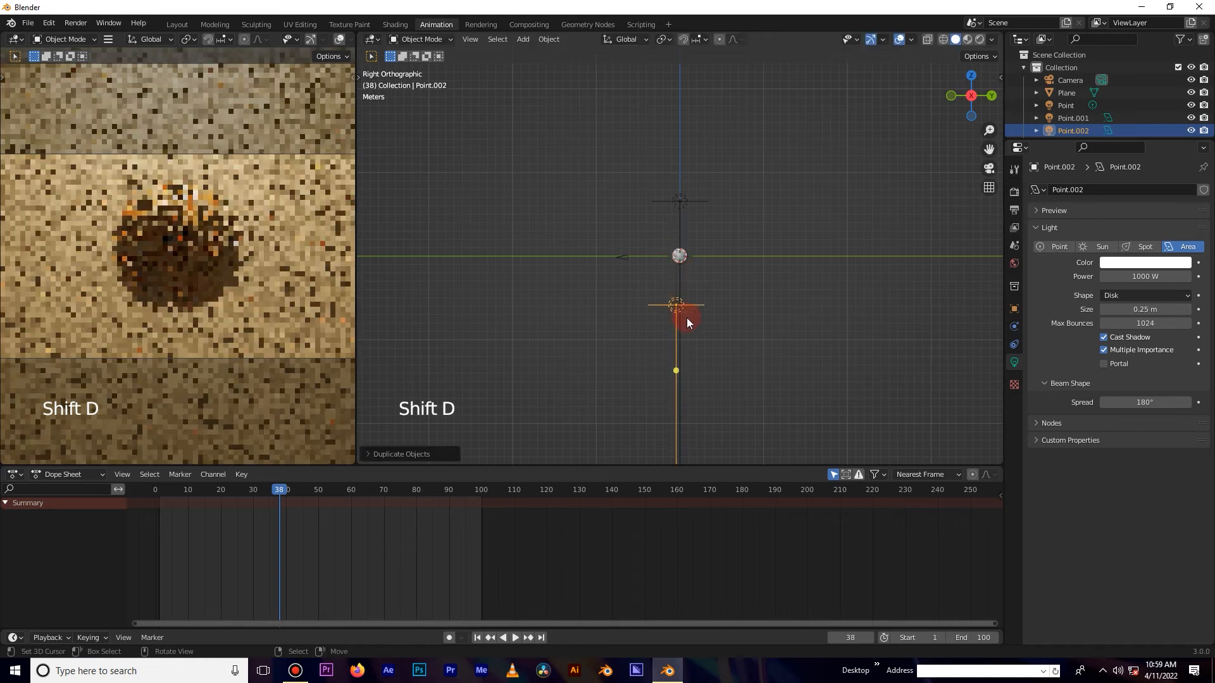
pyautogui.press('r')
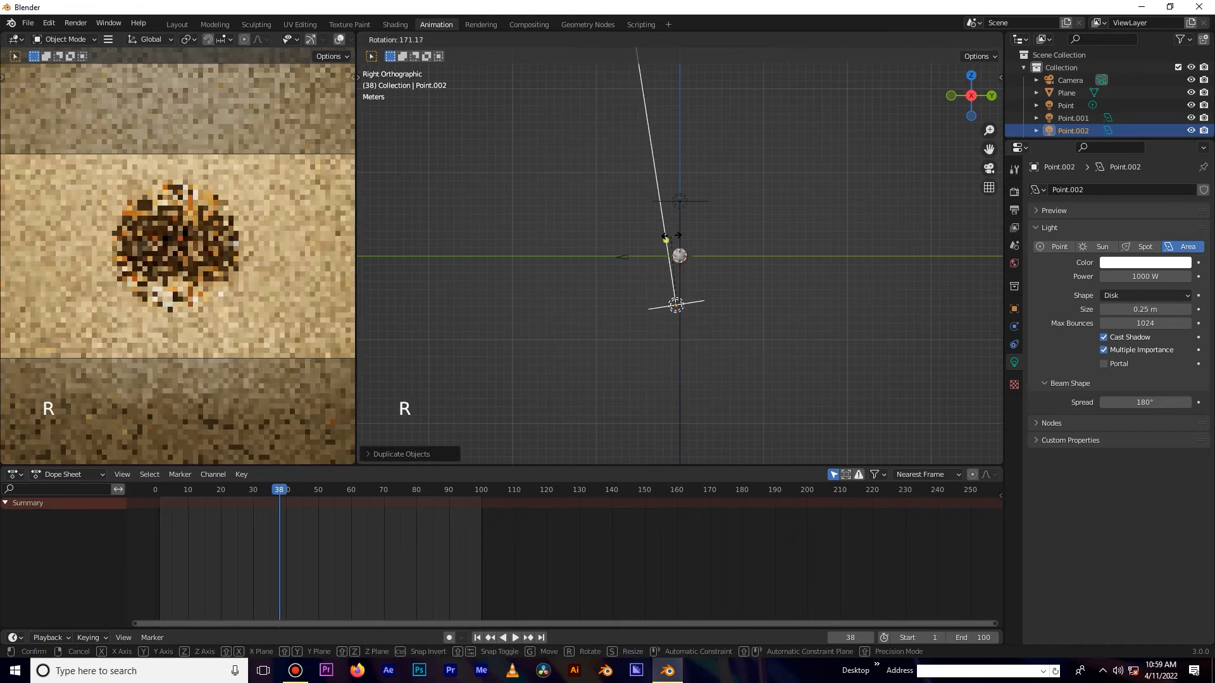
pyautogui.click(682, 236)
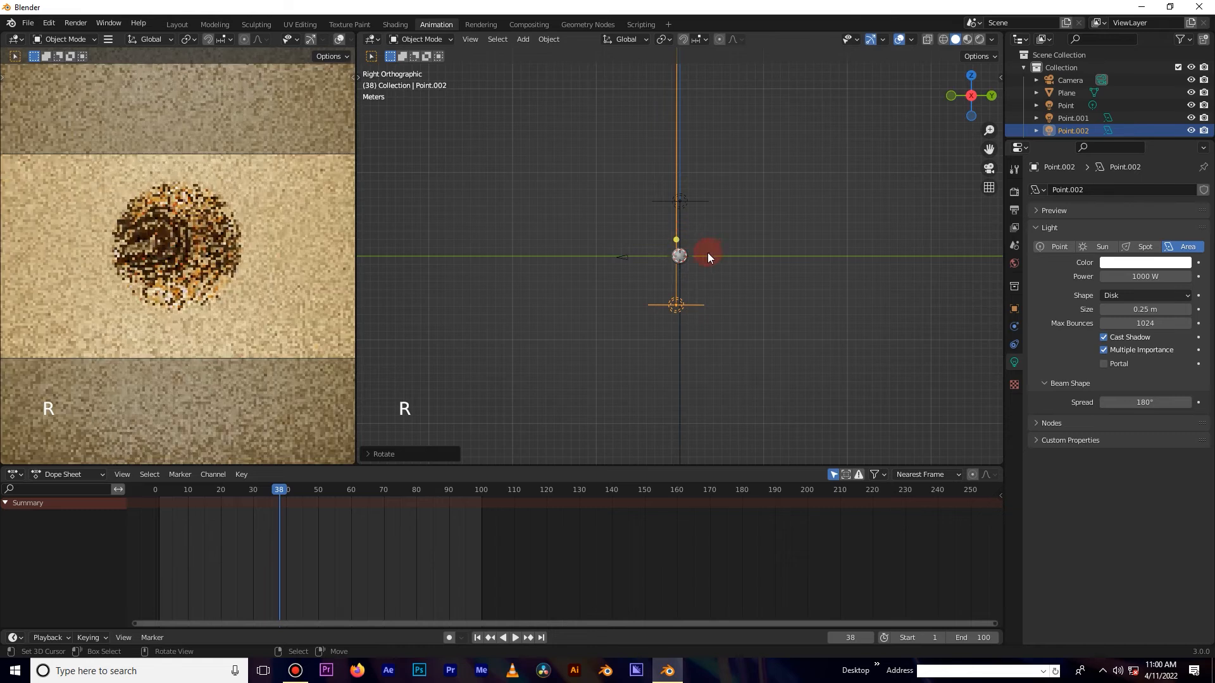
# Duplicate the light again, position the copy beside the sphere at its height and rotate it toward the sphere.
pyautogui.hotkey('shift', 'd')
pyautogui.click(577, 247)
pyautogui.press('r')
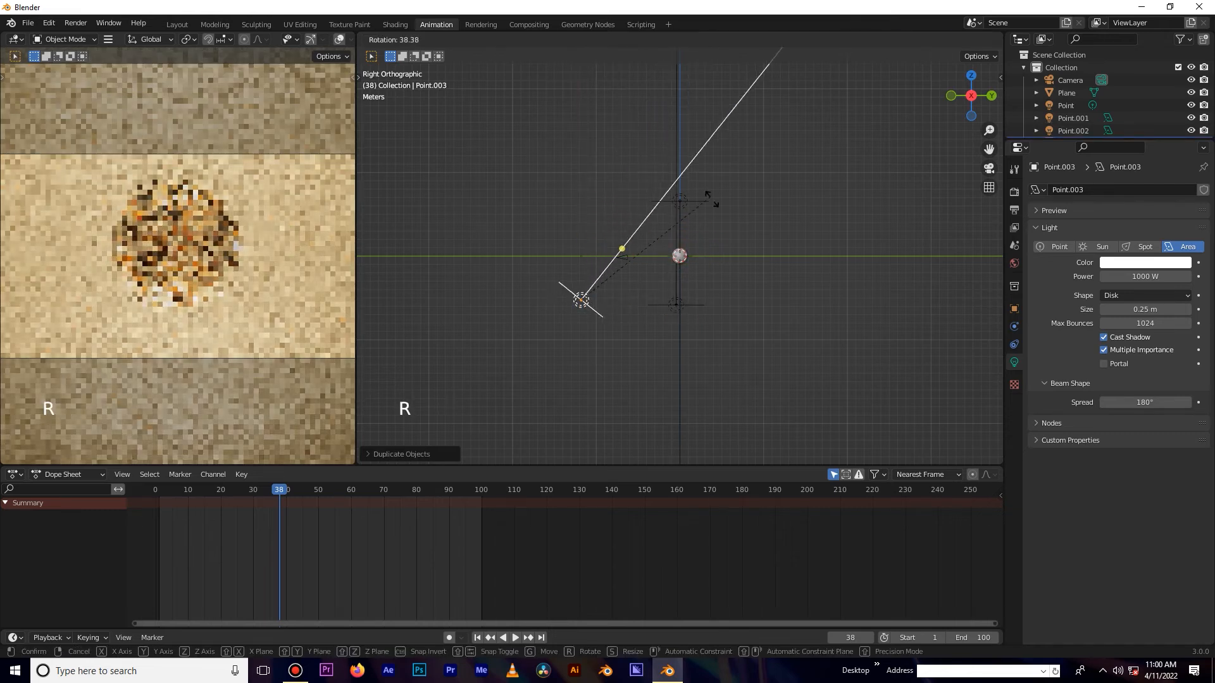
pyautogui.click(771, 274)
pyautogui.press('g')
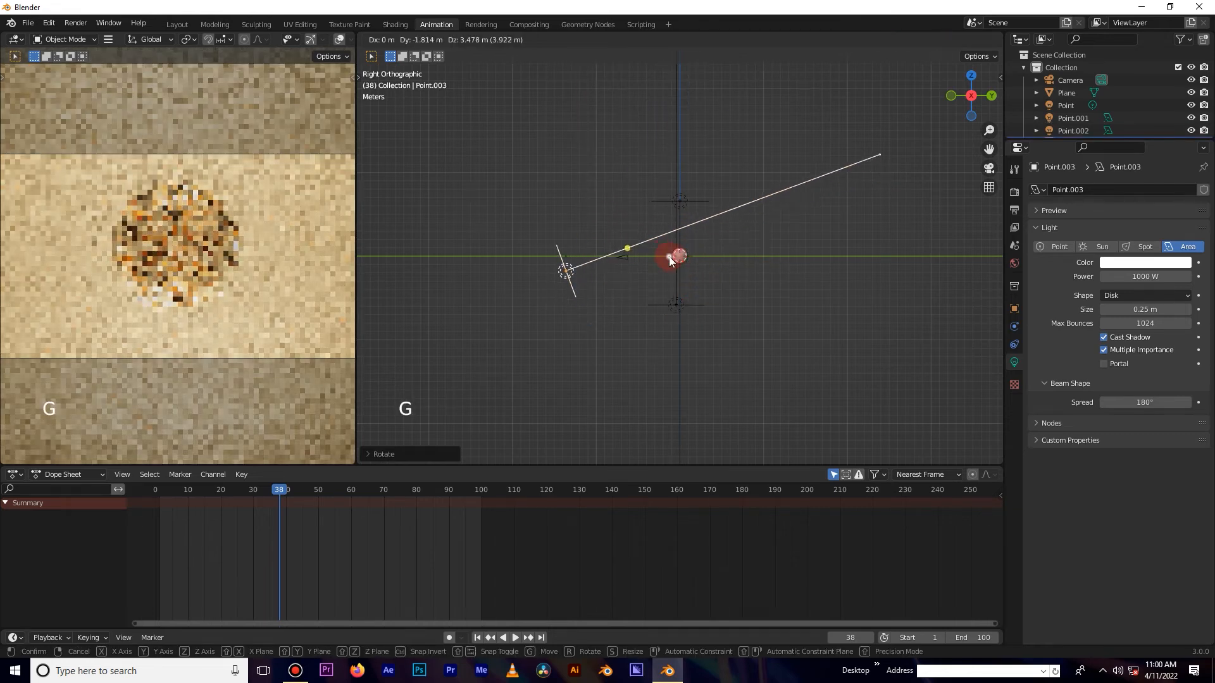
pyautogui.click(670, 257)
pyautogui.press('r')
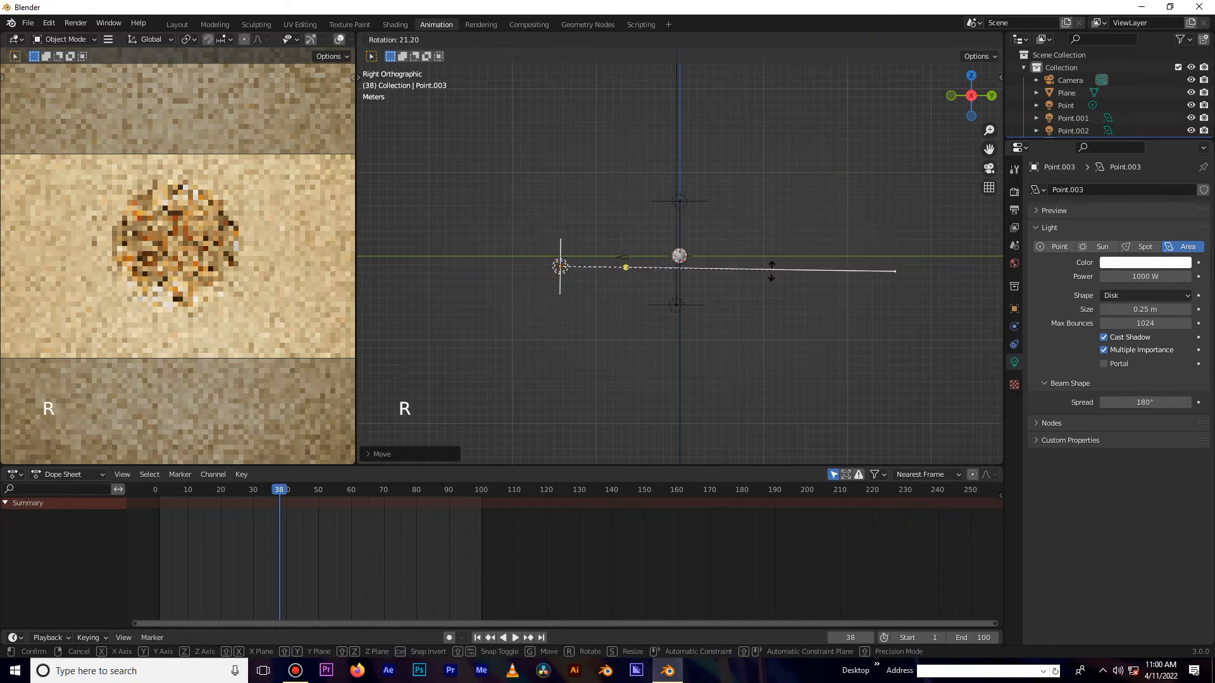
pyautogui.click(713, 259)
pyautogui.press('g')
pyautogui.click(712, 251)
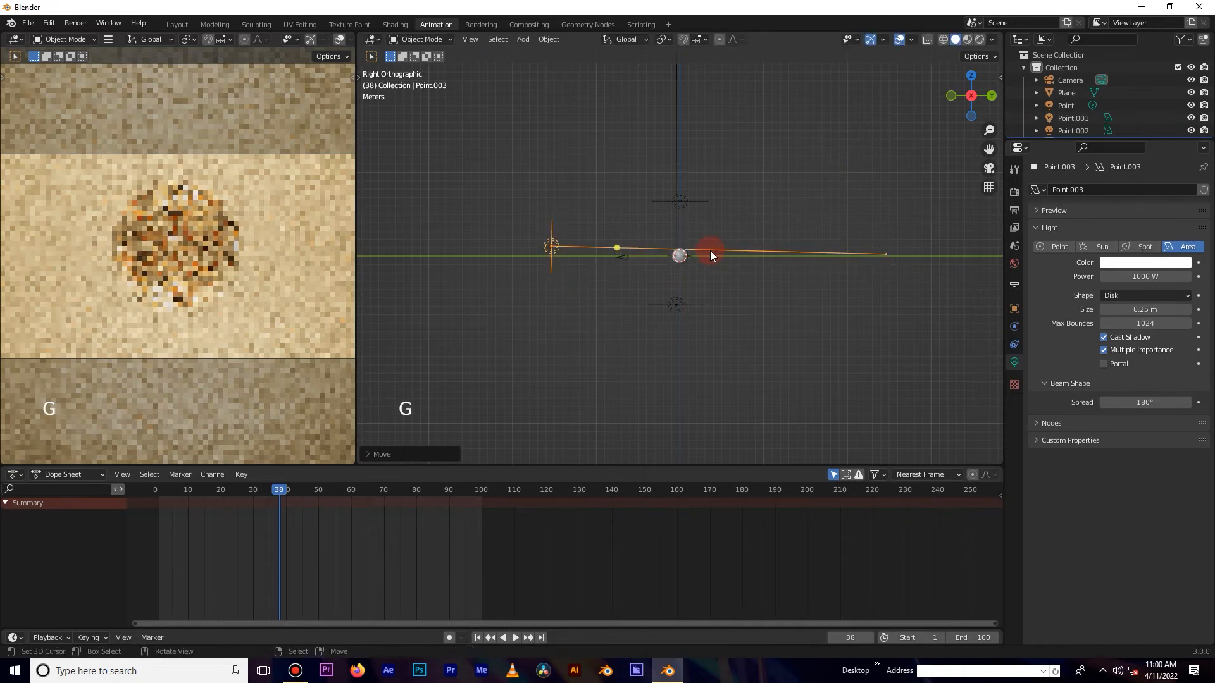
# Duplicate the area light in top view and place the copy on the right side of the sphere, rotated to face it.
pyautogui.press('KP_7')
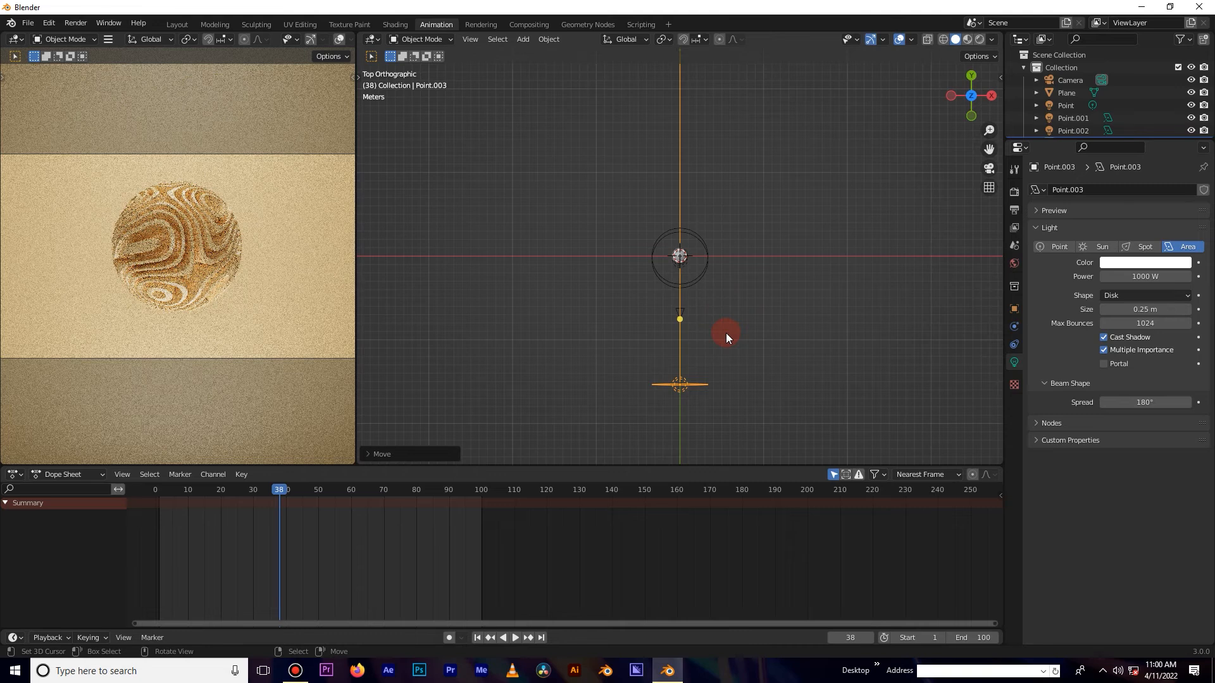
pyautogui.moveTo(356, 259); pyautogui.dragTo(516, 257)
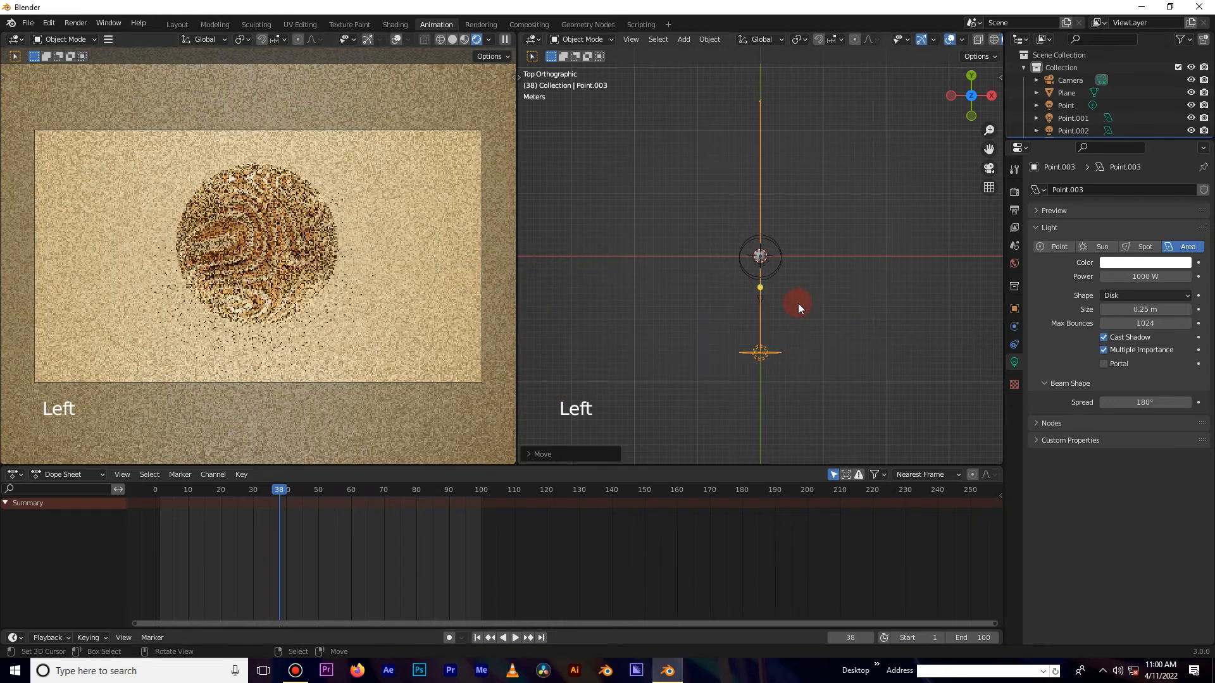
pyautogui.scroll(-5, 798, 304)
pyautogui.scroll(3, 799, 304)
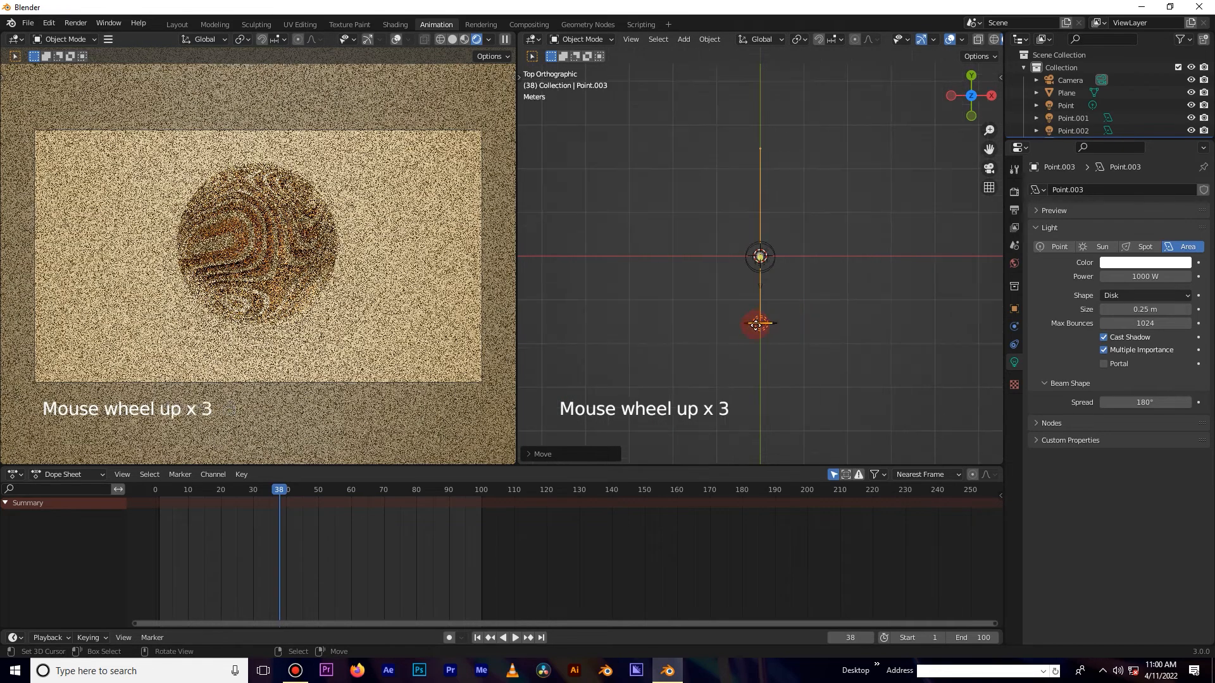
pyautogui.hotkey('shift', 'd')
pyautogui.click(863, 238)
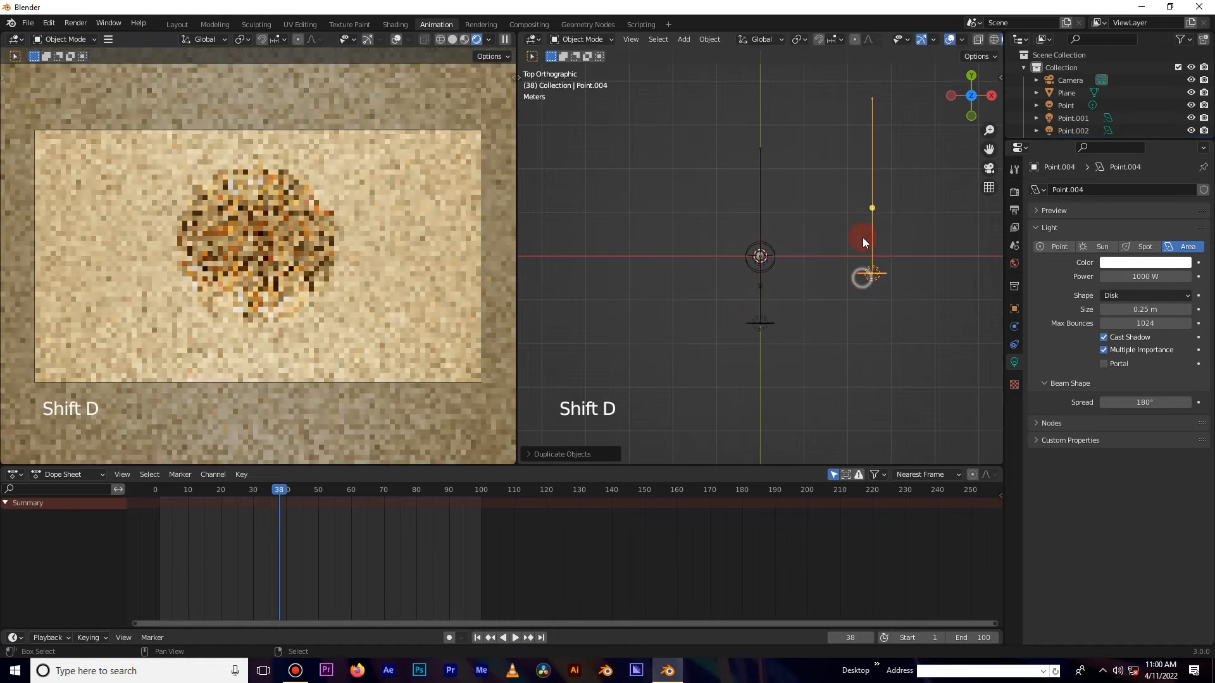
pyautogui.press('r')
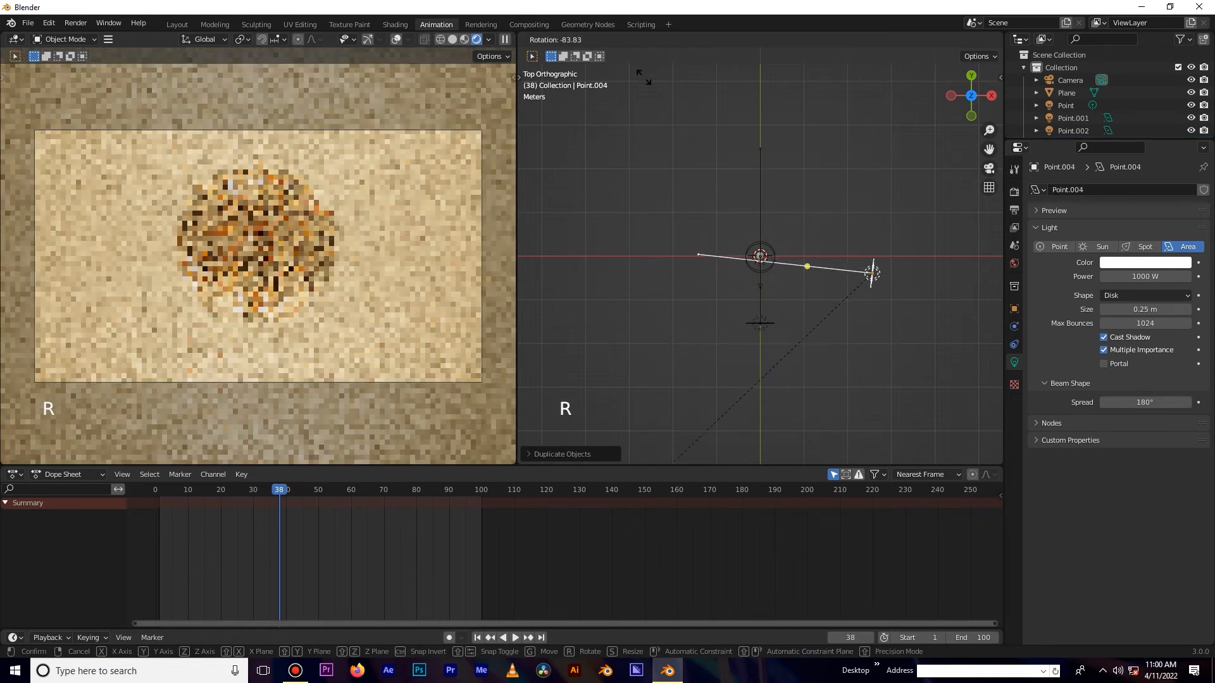
pyautogui.click(645, 135)
pyautogui.click(891, 286)
pyautogui.press('g')
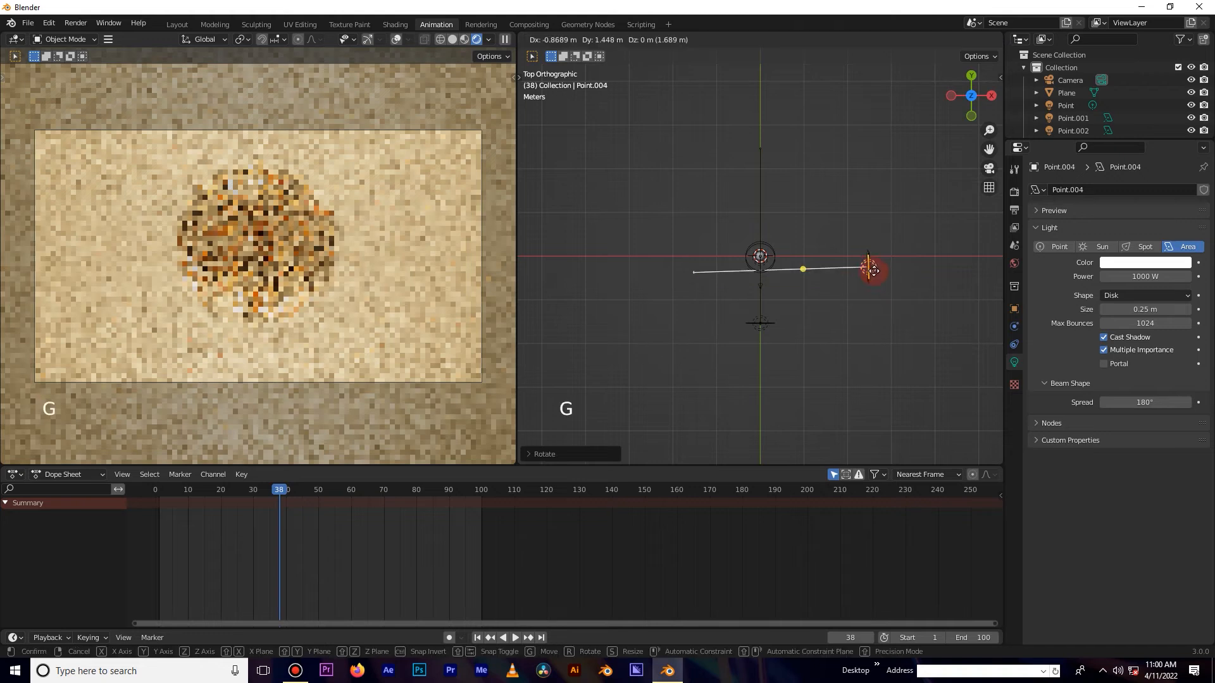
pyautogui.click(873, 259)
pyautogui.press('r')
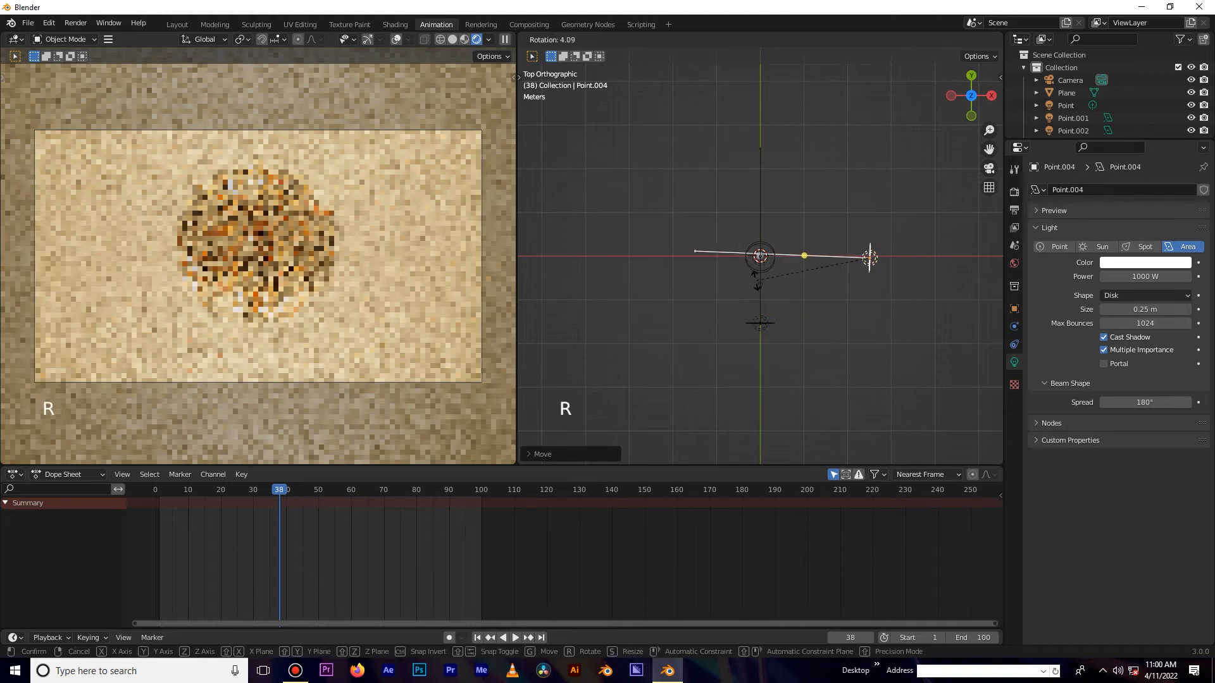
pyautogui.click(807, 266)
pyautogui.press('g')
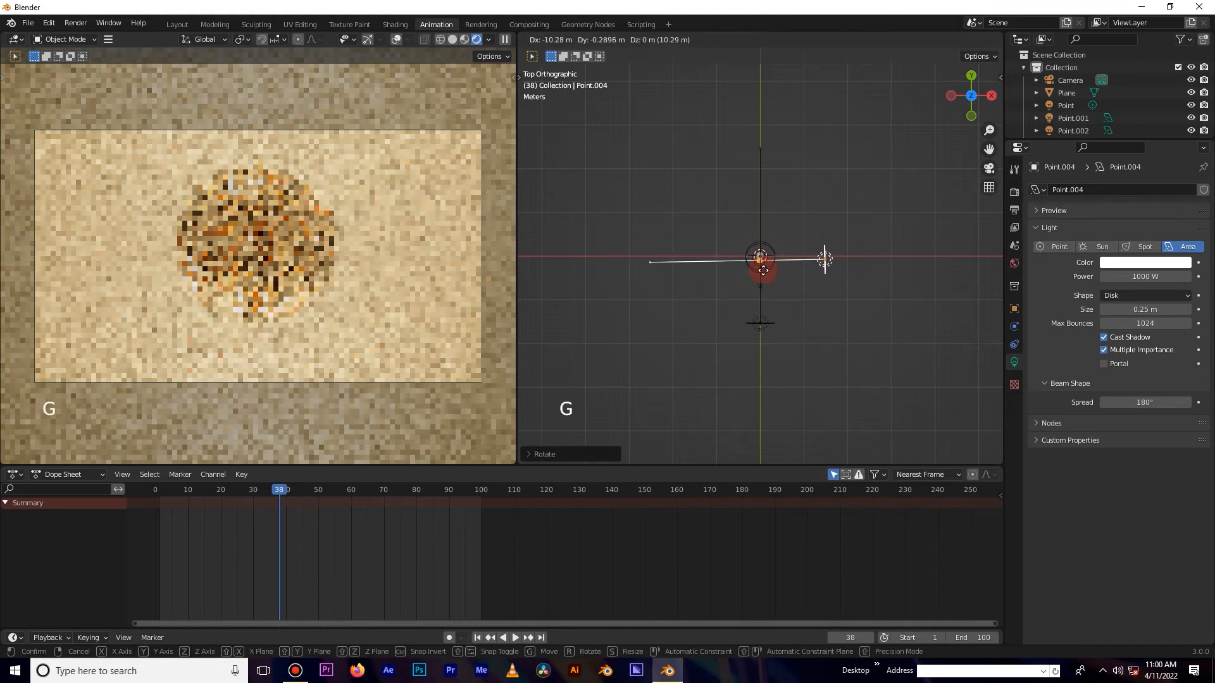
pyautogui.click(782, 260)
# Duplicate the light again, place the copy on the sphere's left side and rotate it about 180° toward the sphere.
pyautogui.hotkey('shift', 'd')
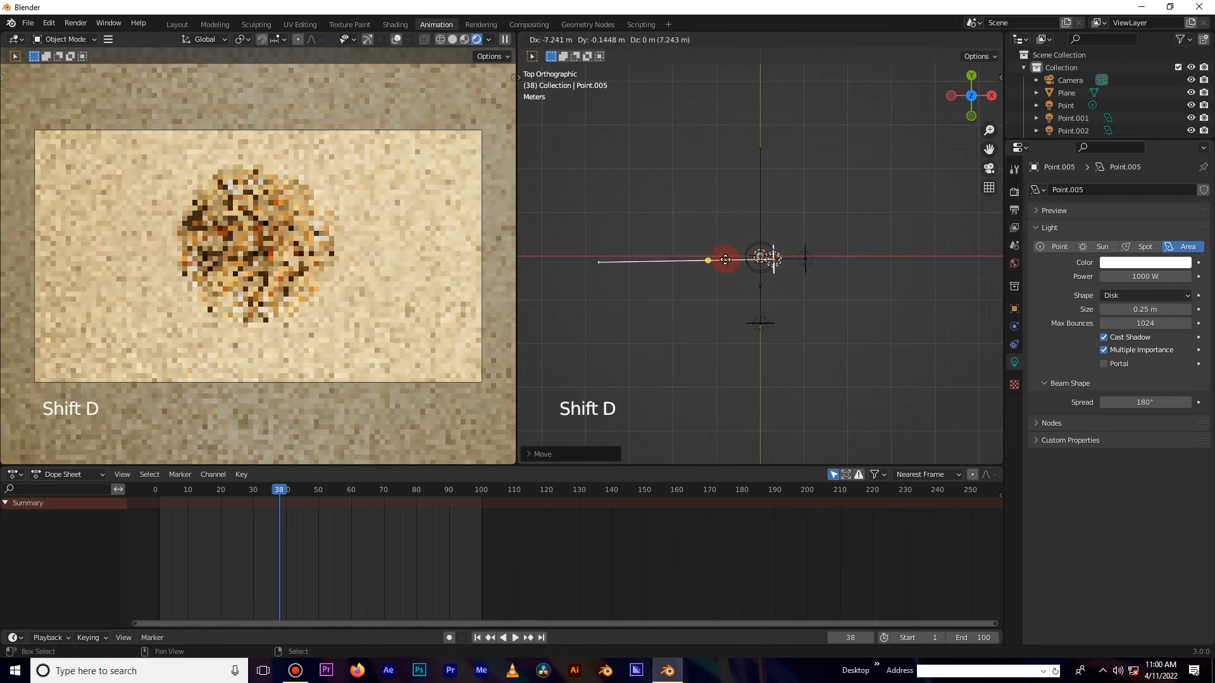
pyautogui.click(628, 295)
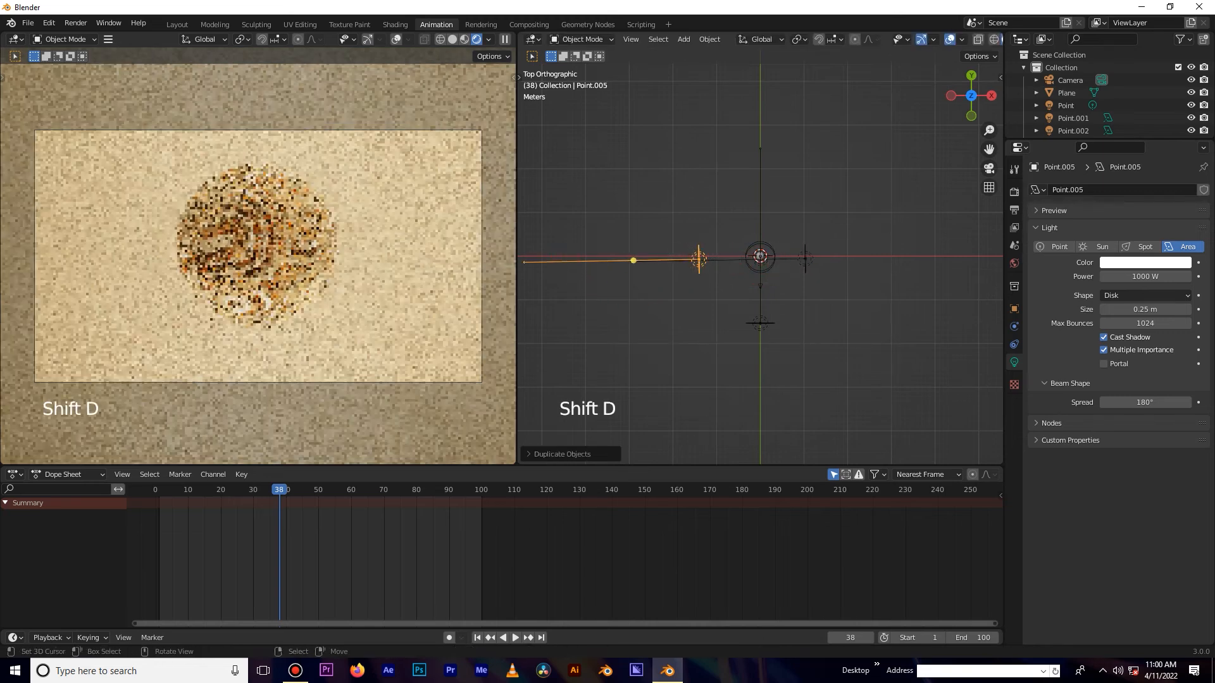
pyautogui.press('r')
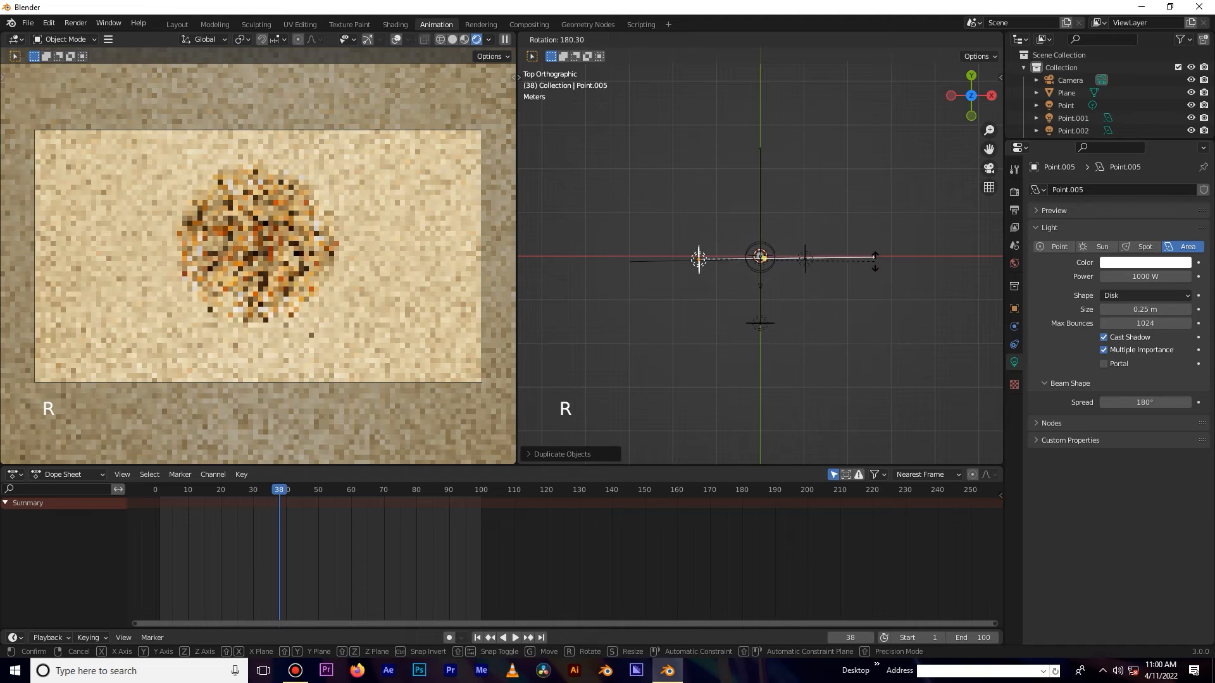
pyautogui.click(873, 259)
pyautogui.press('g')
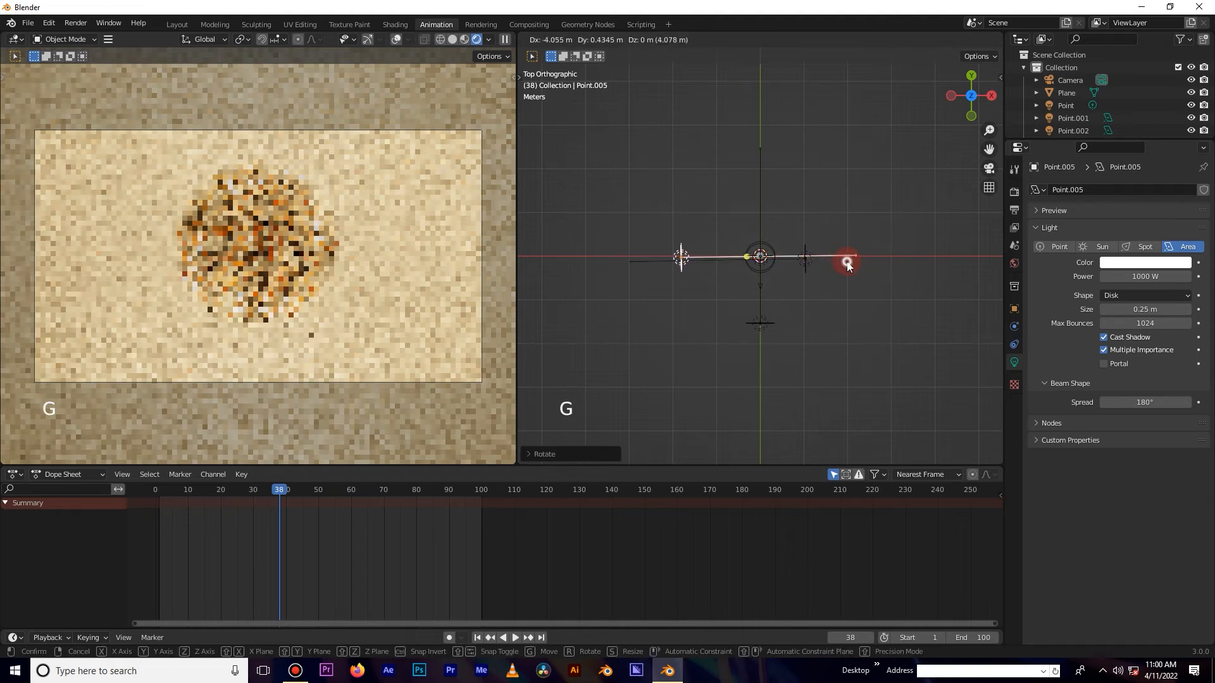
pyautogui.click(848, 264)
pyautogui.press('r')
pyautogui.click(881, 261)
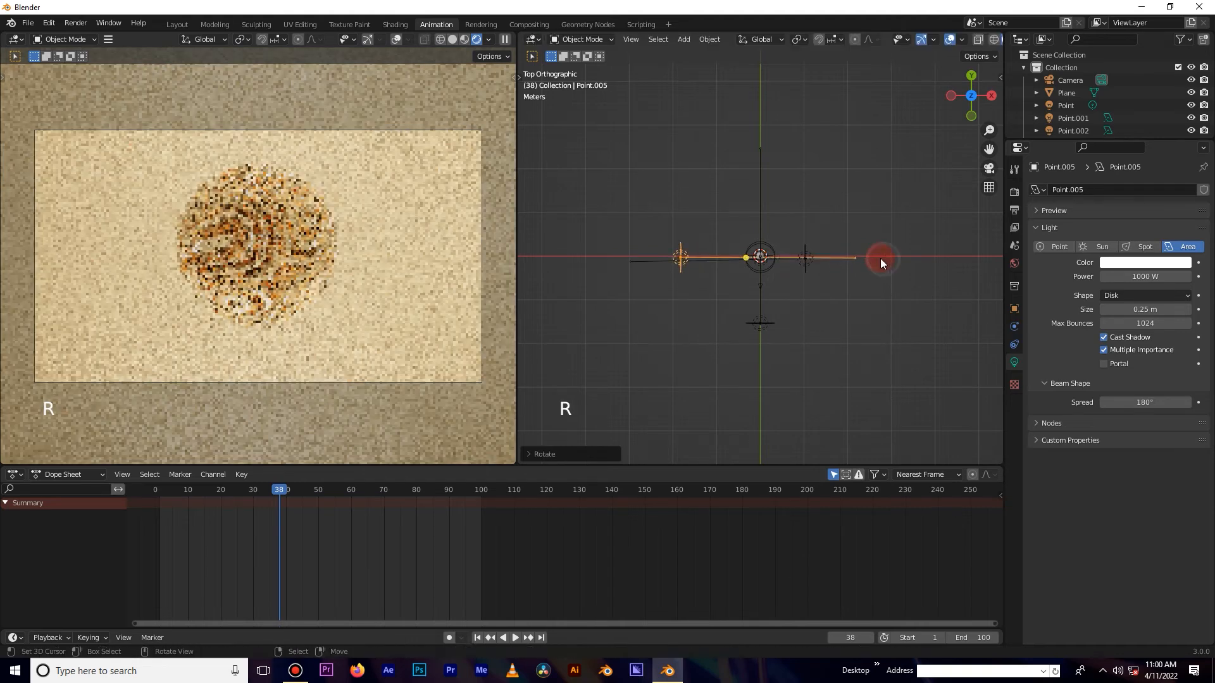
pyautogui.press('g')
pyautogui.click(878, 256)
pyautogui.press('r')
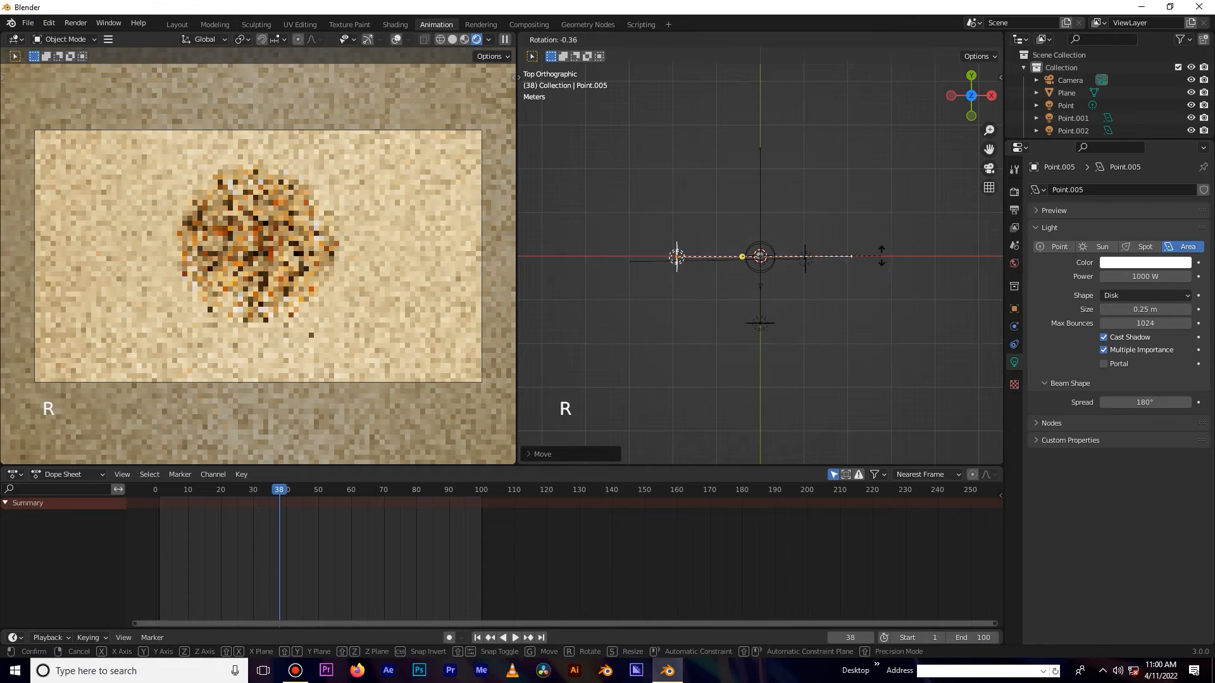
pyautogui.click(874, 256)
# Select the sphere in front view and move it slightly downward.
pyautogui.press('KP_1')
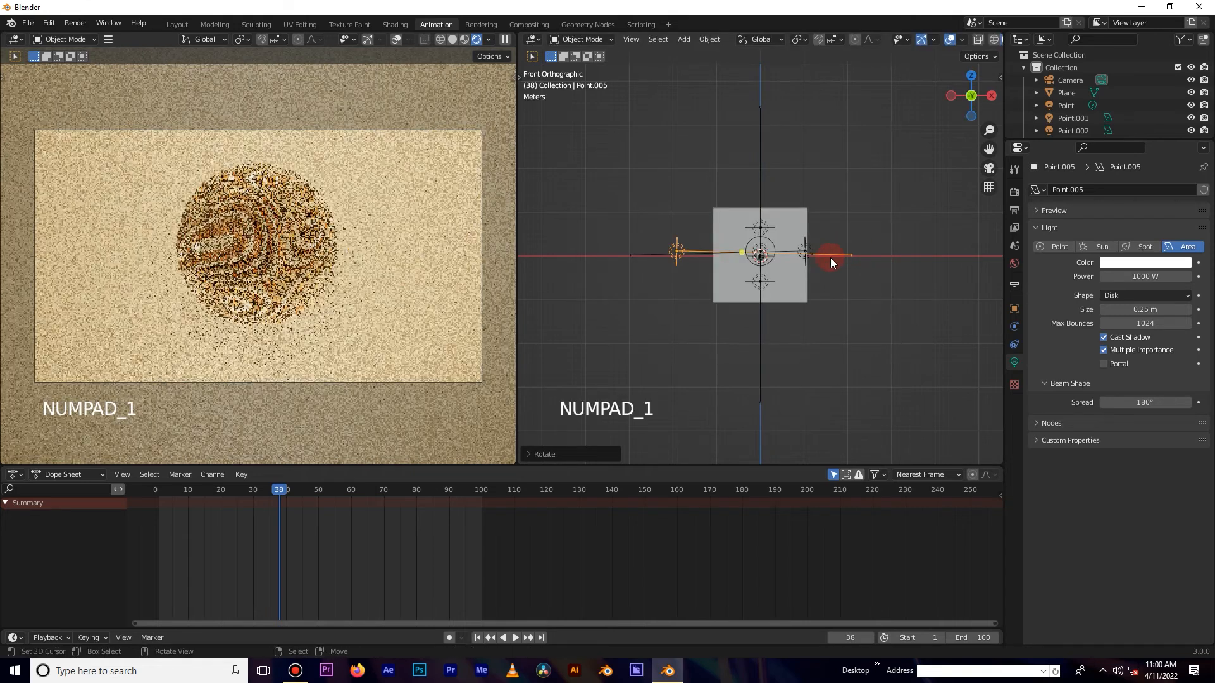
pyautogui.rightClick(259, 244)
pyautogui.press('g')
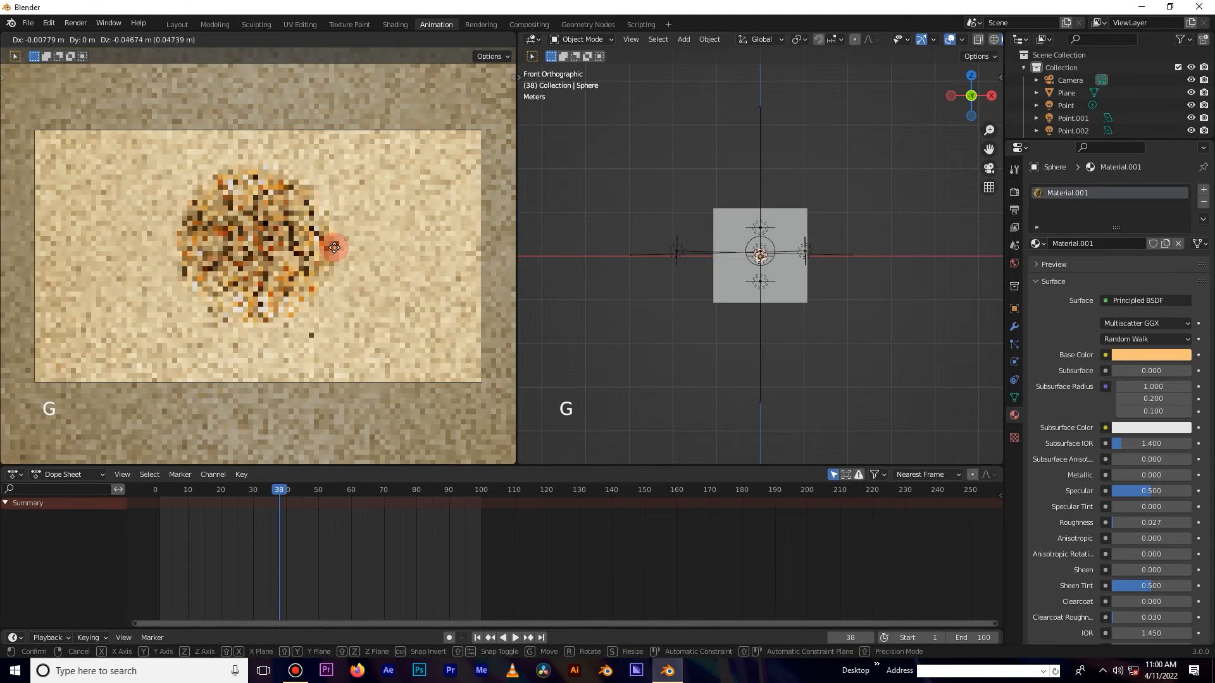
pyautogui.click(333, 255)
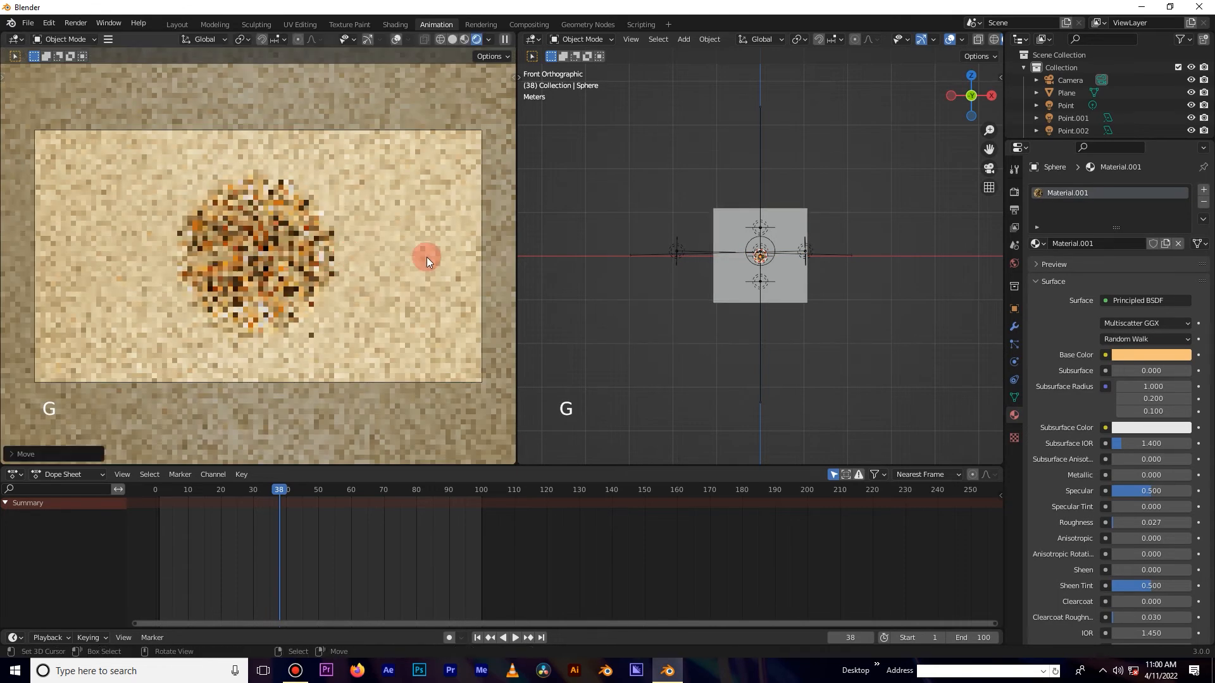
# Examine the render sampling, denoise, advanced and output settings.
pyautogui.click(1016, 193)
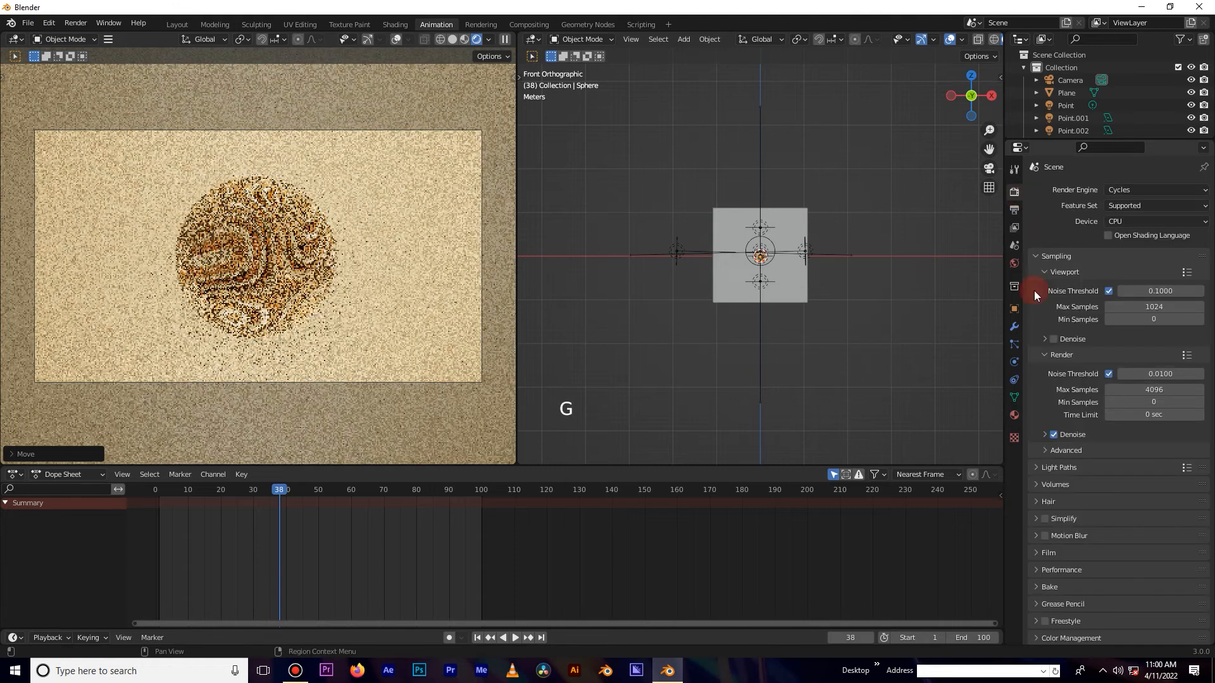
pyautogui.click(1037, 256)
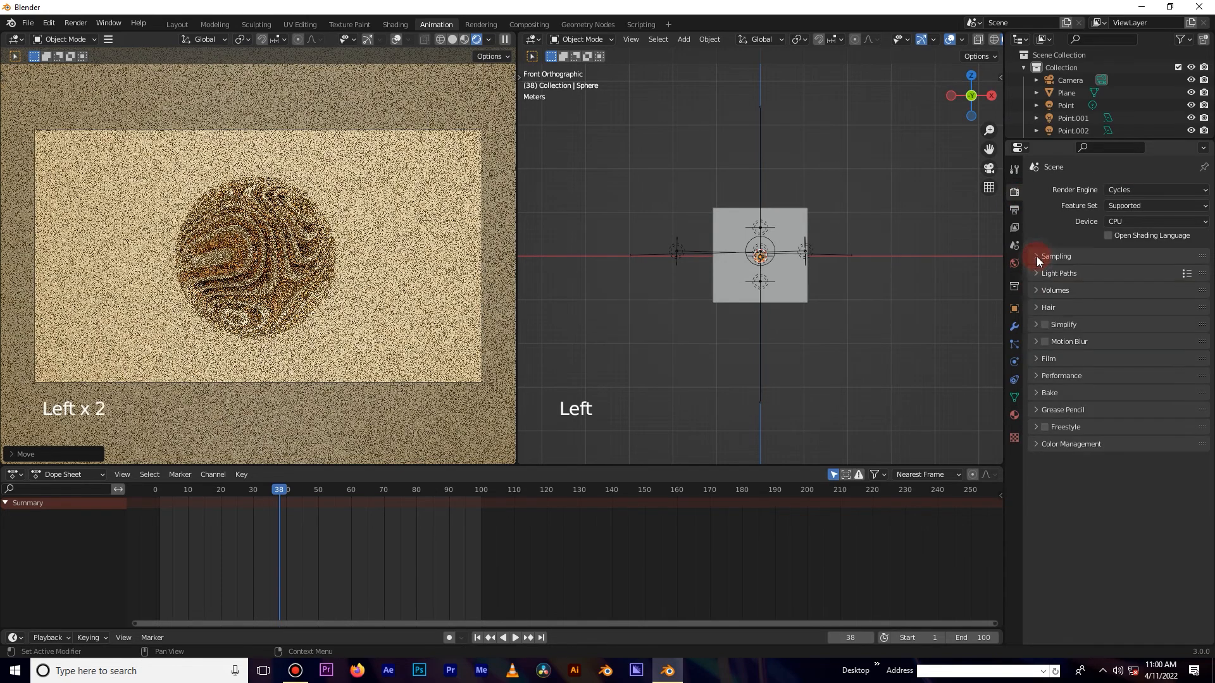
pyautogui.keyDown('ctrl'); pyautogui.moveTo(375, 258); pyautogui.dragTo(380, 252, button='middle'); pyautogui.keyUp('ctrl')
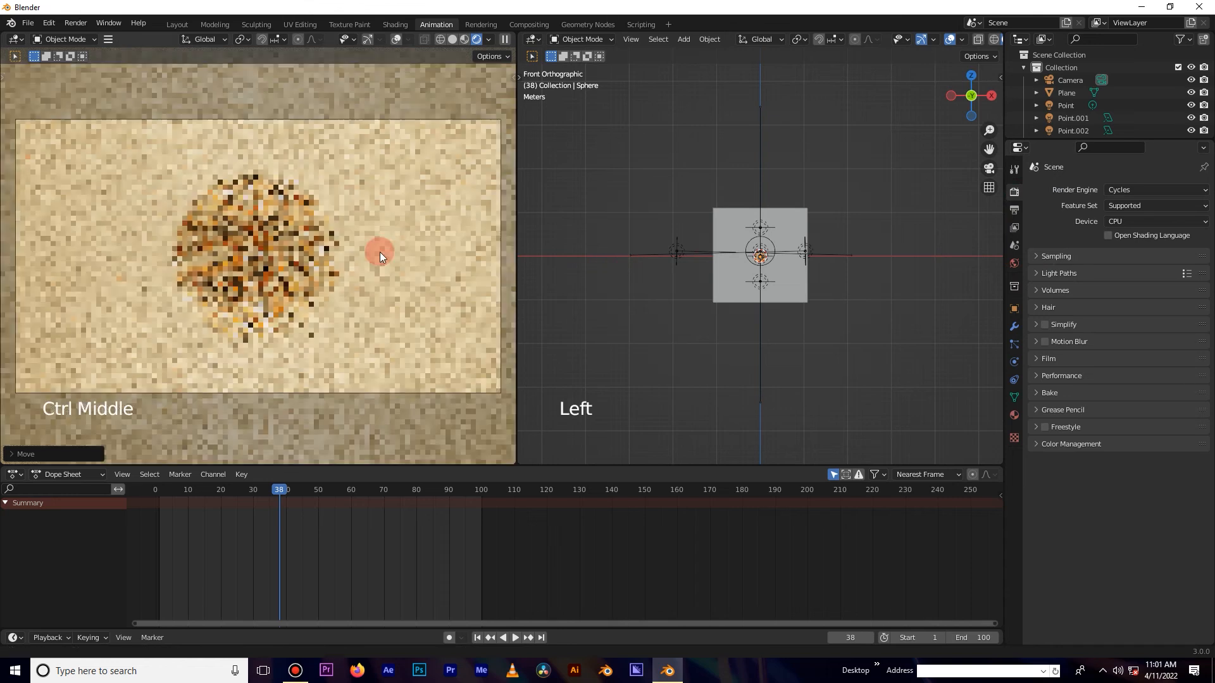
pyautogui.scroll(-5, 753, 298)
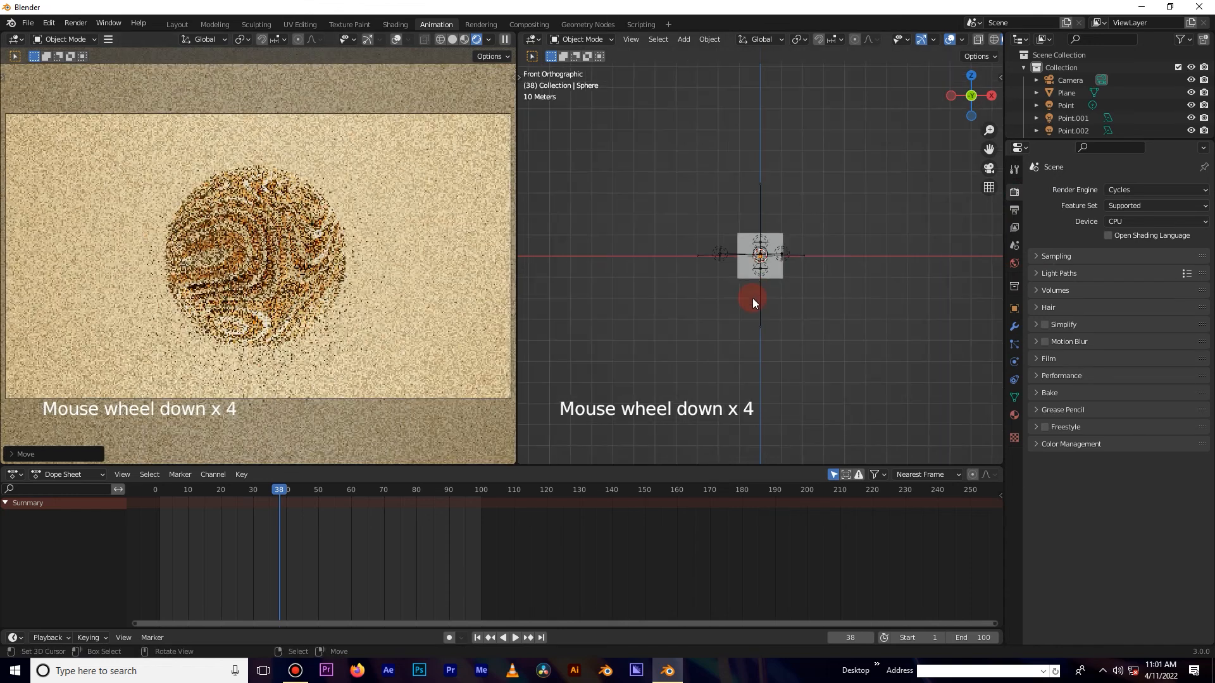
pyautogui.scroll(-2, 753, 298)
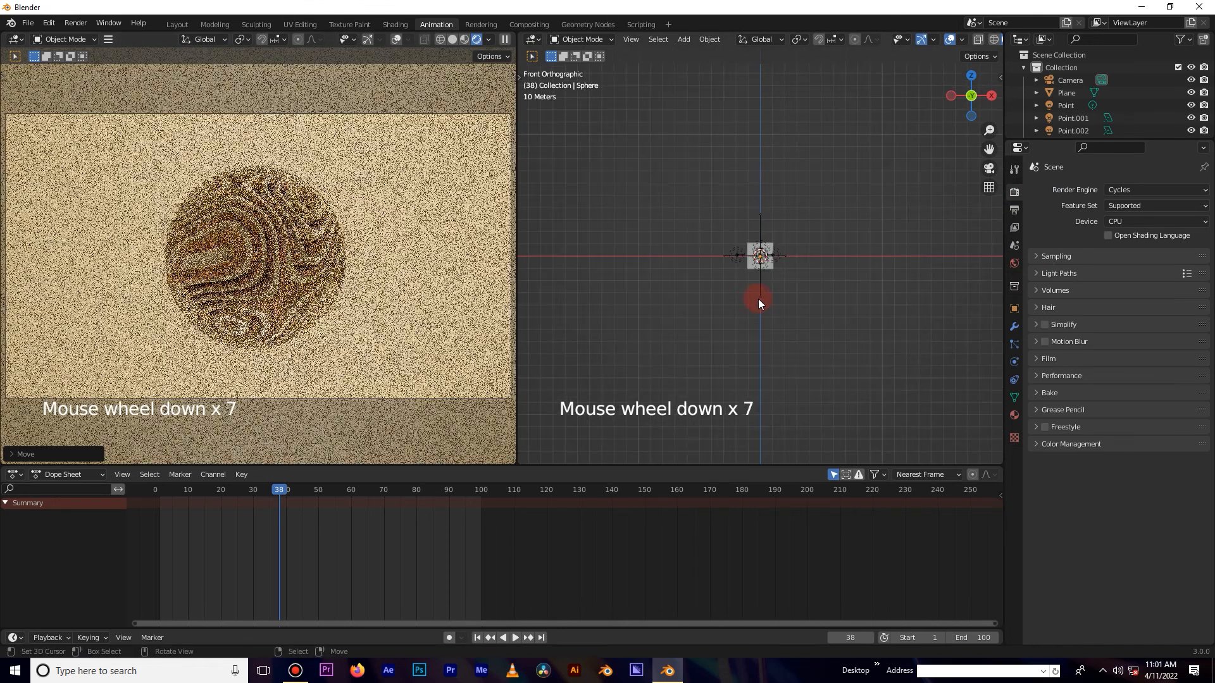
pyautogui.click(1065, 255)
pyautogui.click(1077, 451)
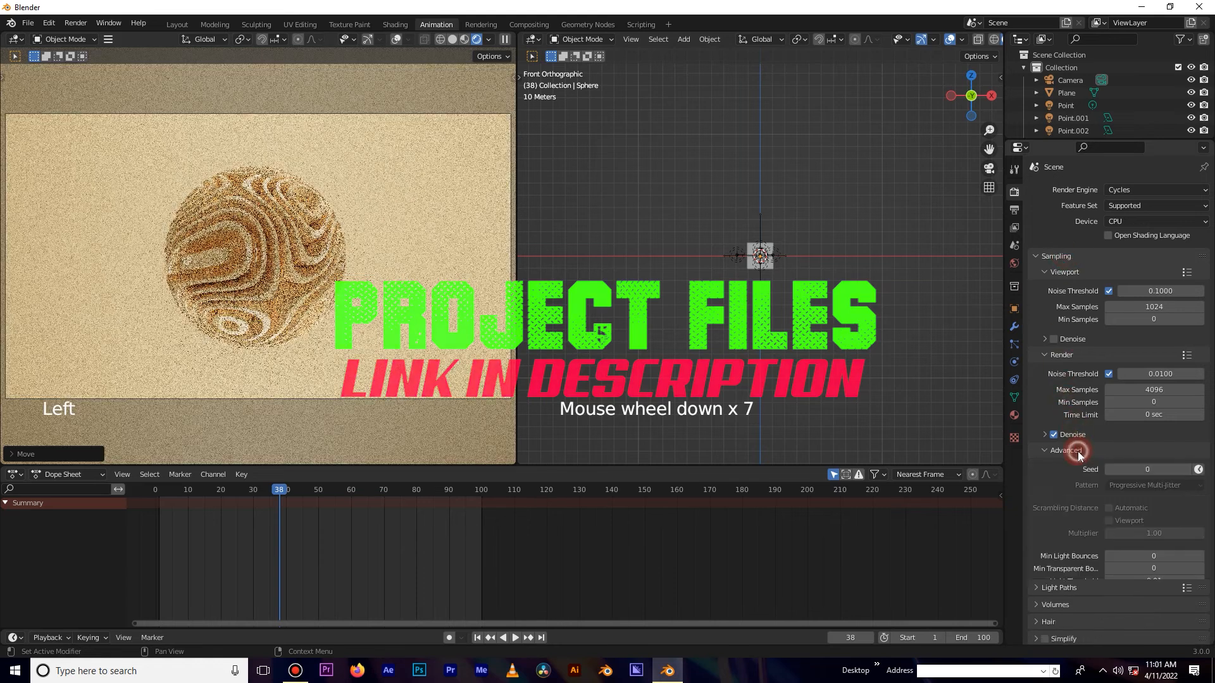
pyautogui.click(1076, 450)
pyautogui.click(1083, 434)
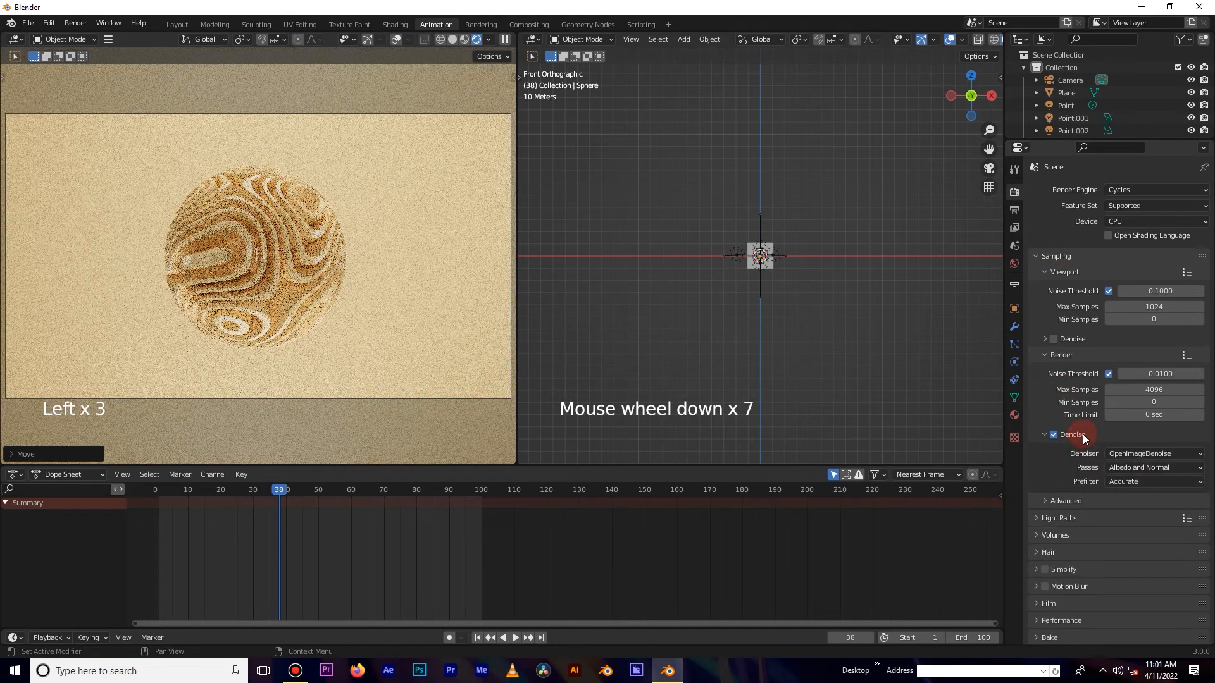
pyautogui.click(1083, 434)
pyautogui.click(1069, 355)
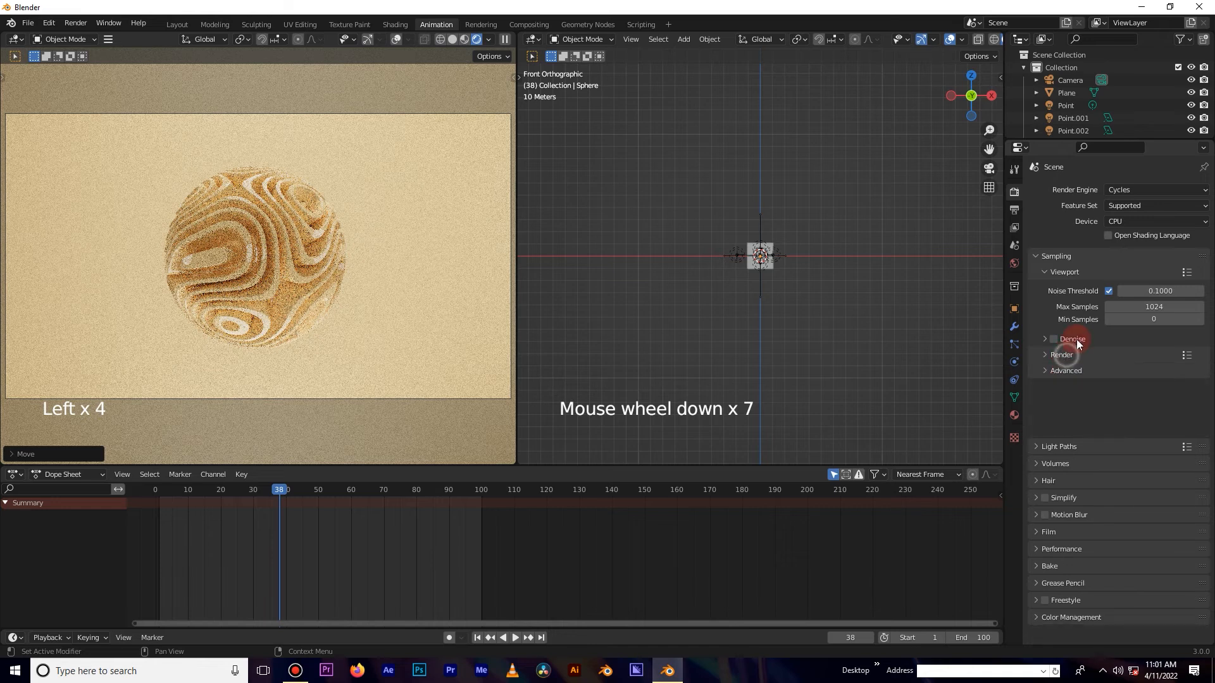
pyautogui.click(1078, 339)
pyautogui.click(1088, 335)
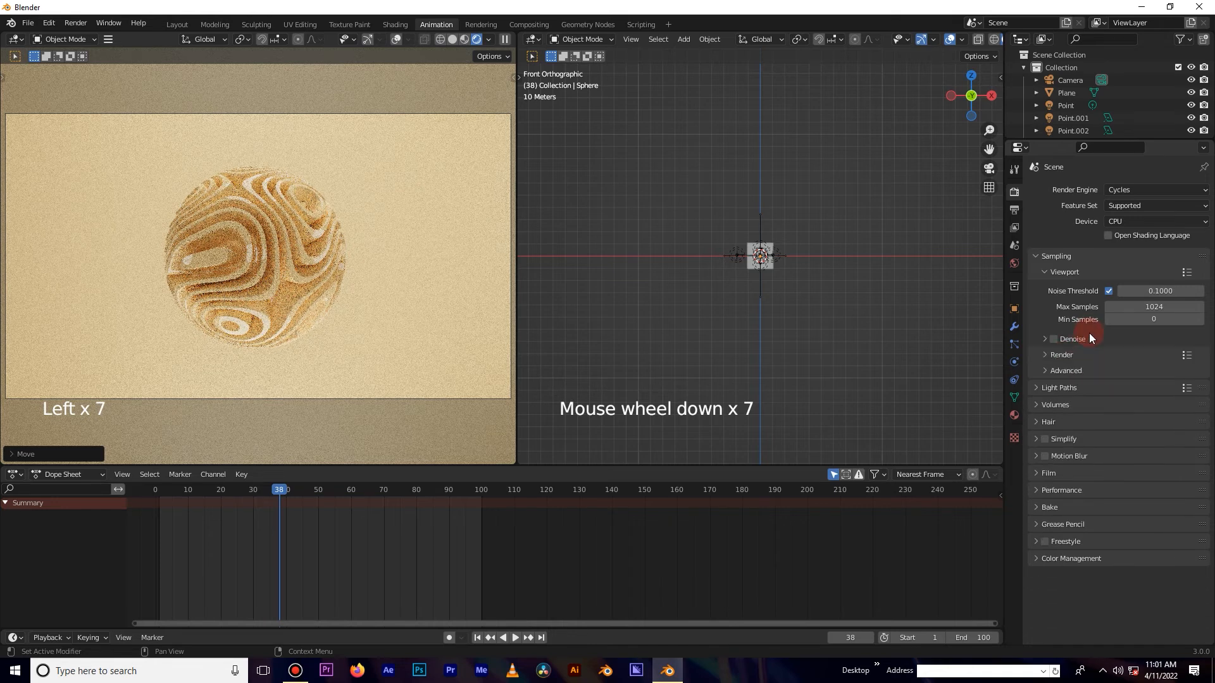
pyautogui.click(1073, 370)
pyautogui.click(1015, 211)
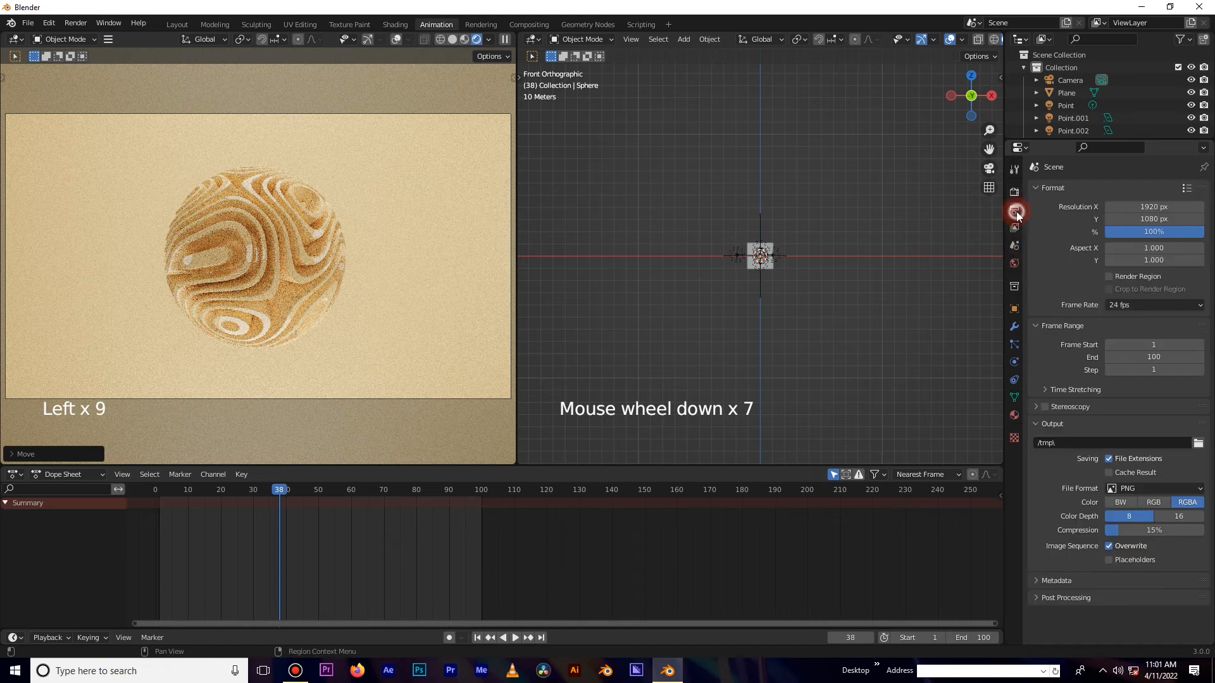
pyautogui.click(1019, 191)
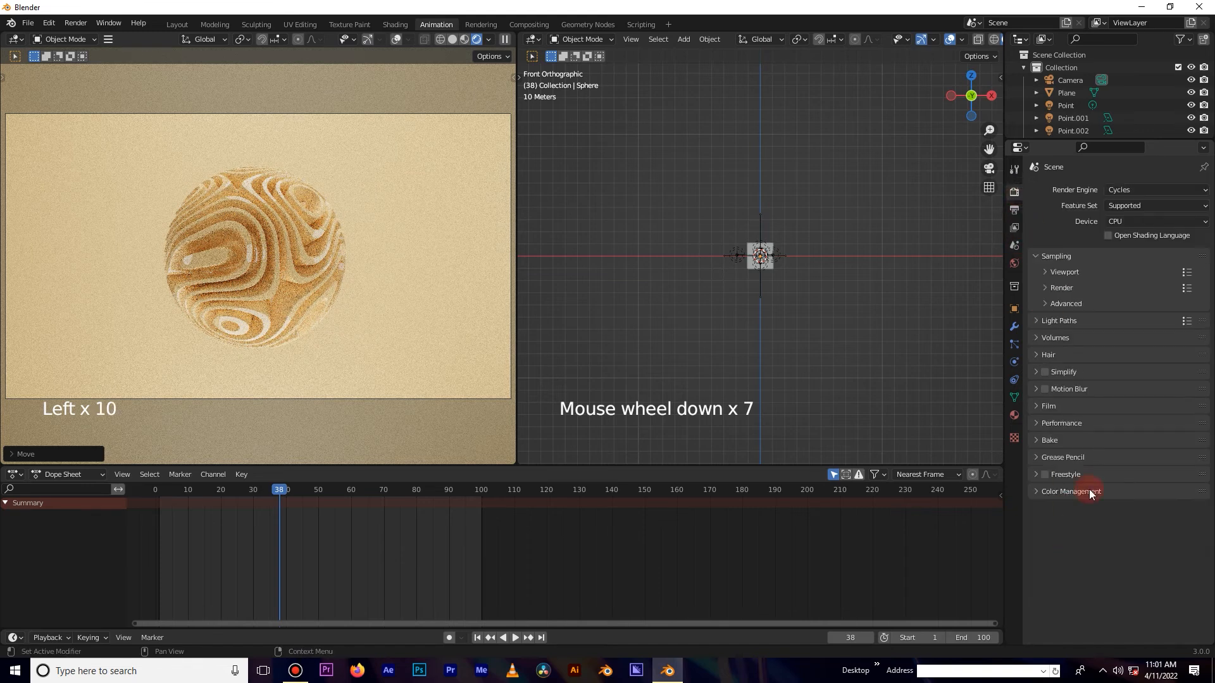
# Set the colour management Look to Medium Contrast.
pyautogui.click(1071, 491)
pyautogui.click(1083, 608)
pyautogui.scroll(-3, 1093, 583)
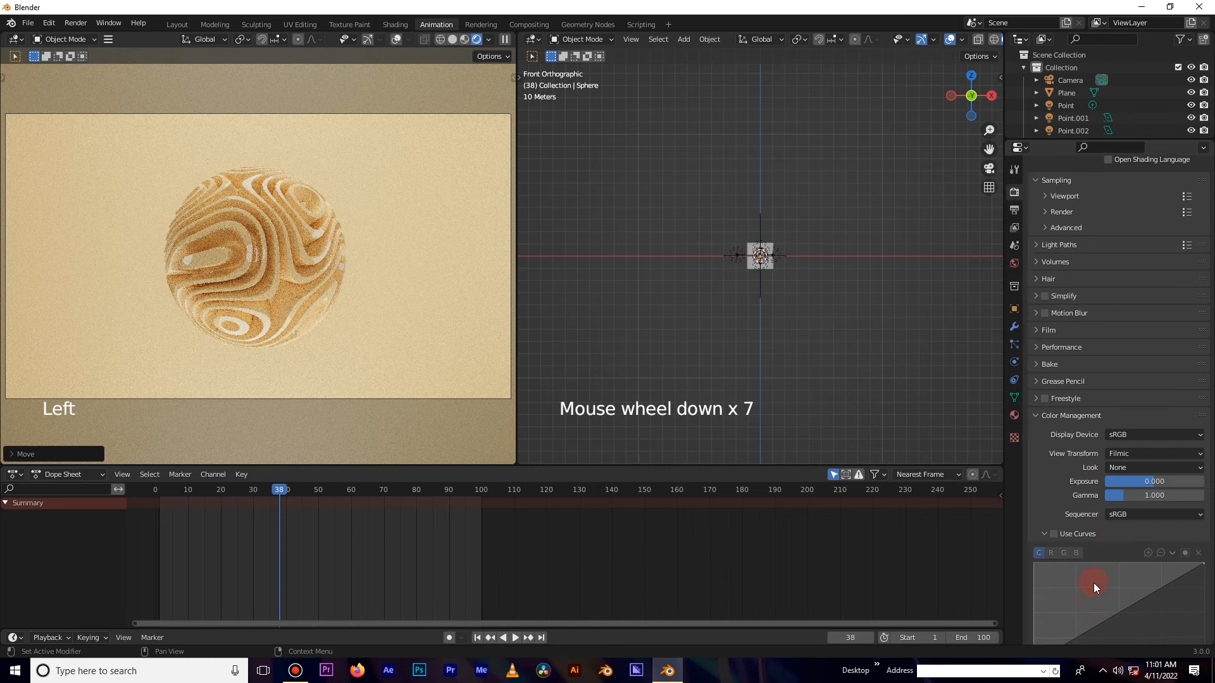
pyautogui.click(1142, 467)
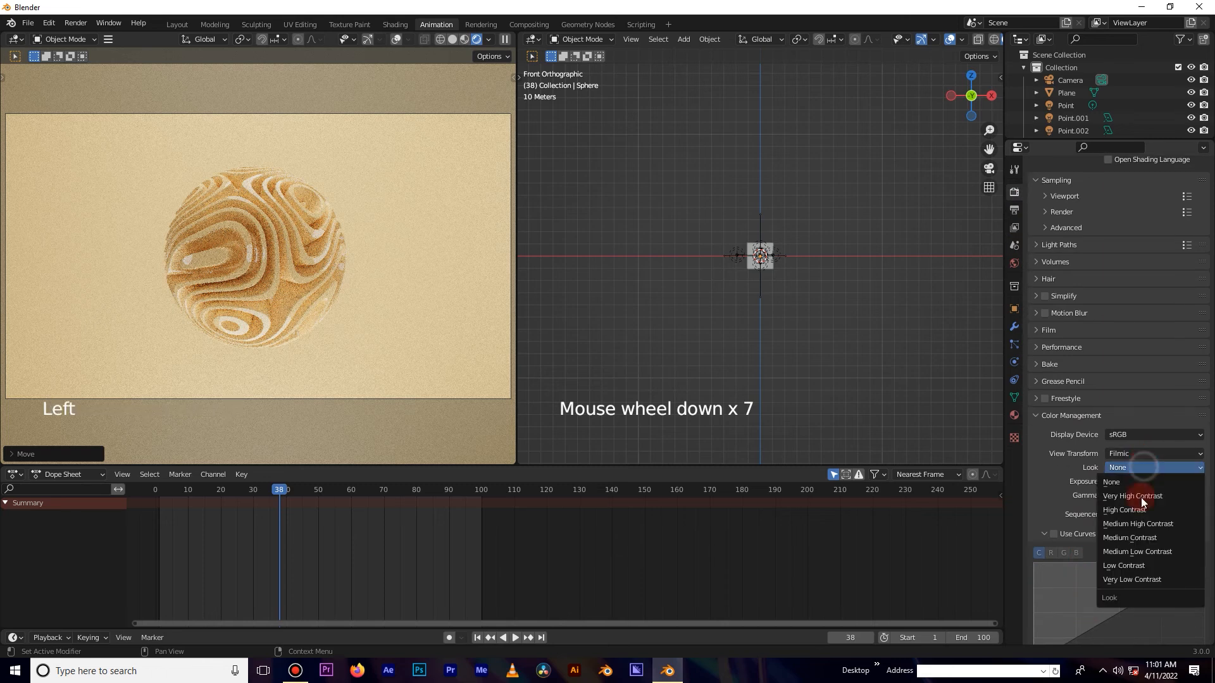
pyautogui.click(1143, 540)
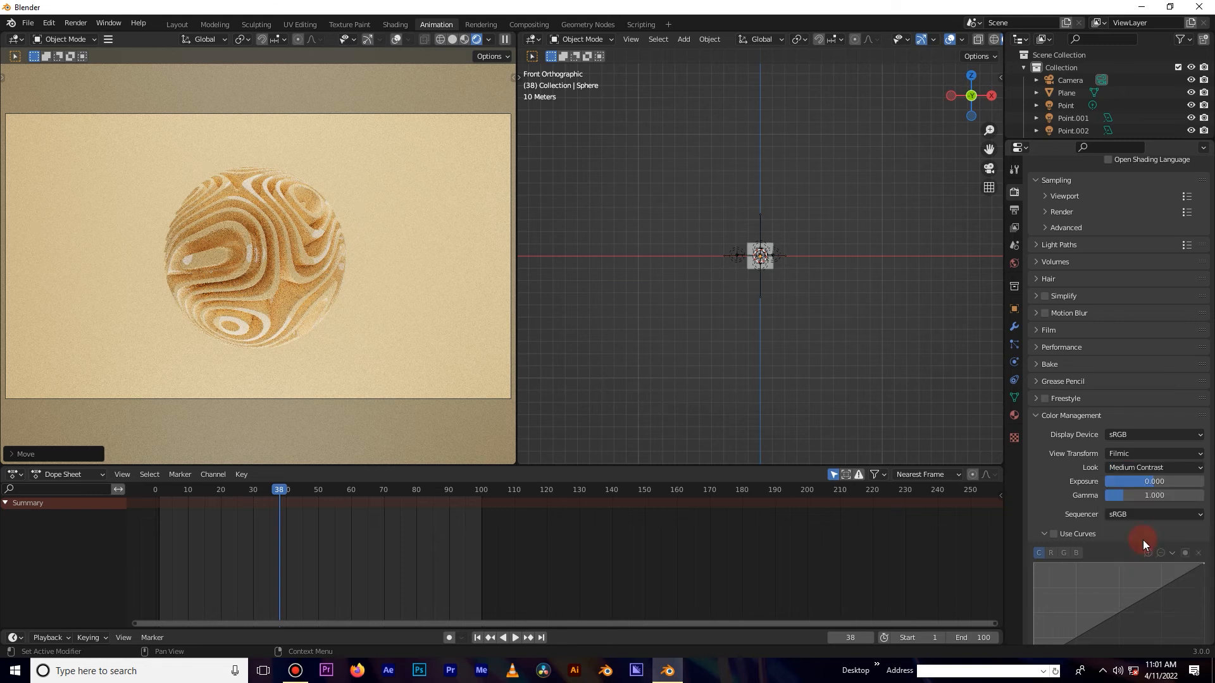
# Enable Use Curves in colour management and bend the curve with two points to boost contrast.
pyautogui.click(1053, 535)
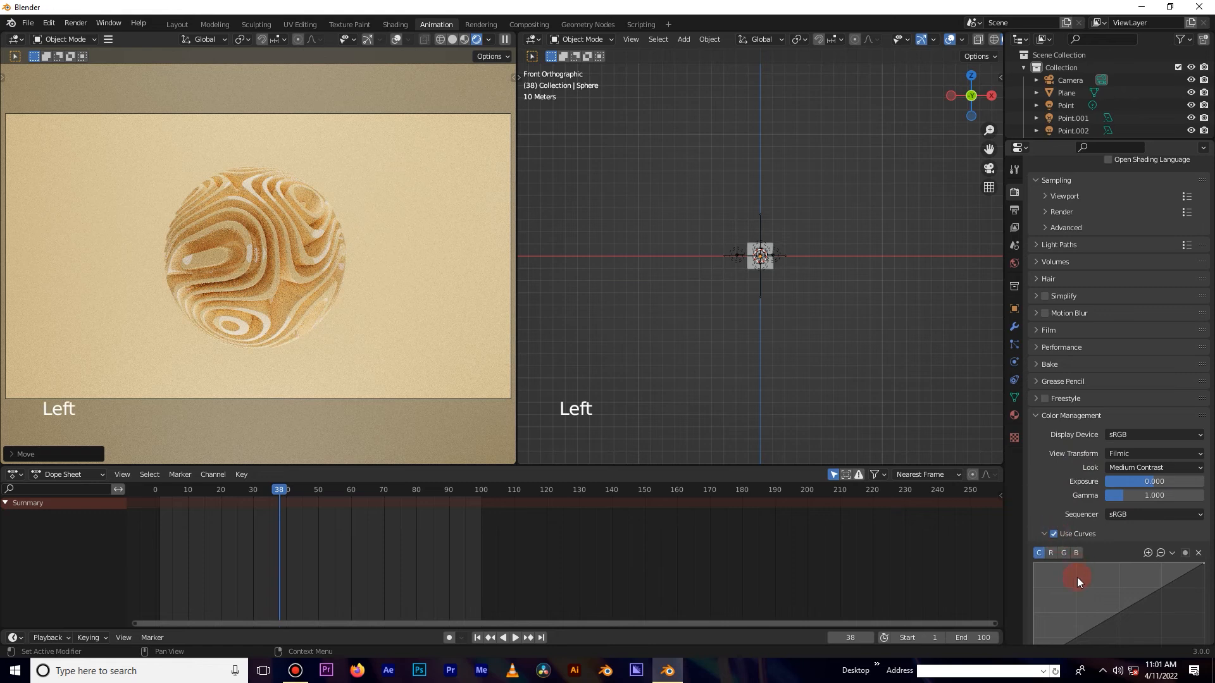
pyautogui.scroll(-3, 1079, 588)
pyautogui.scroll(-7, 1071, 546)
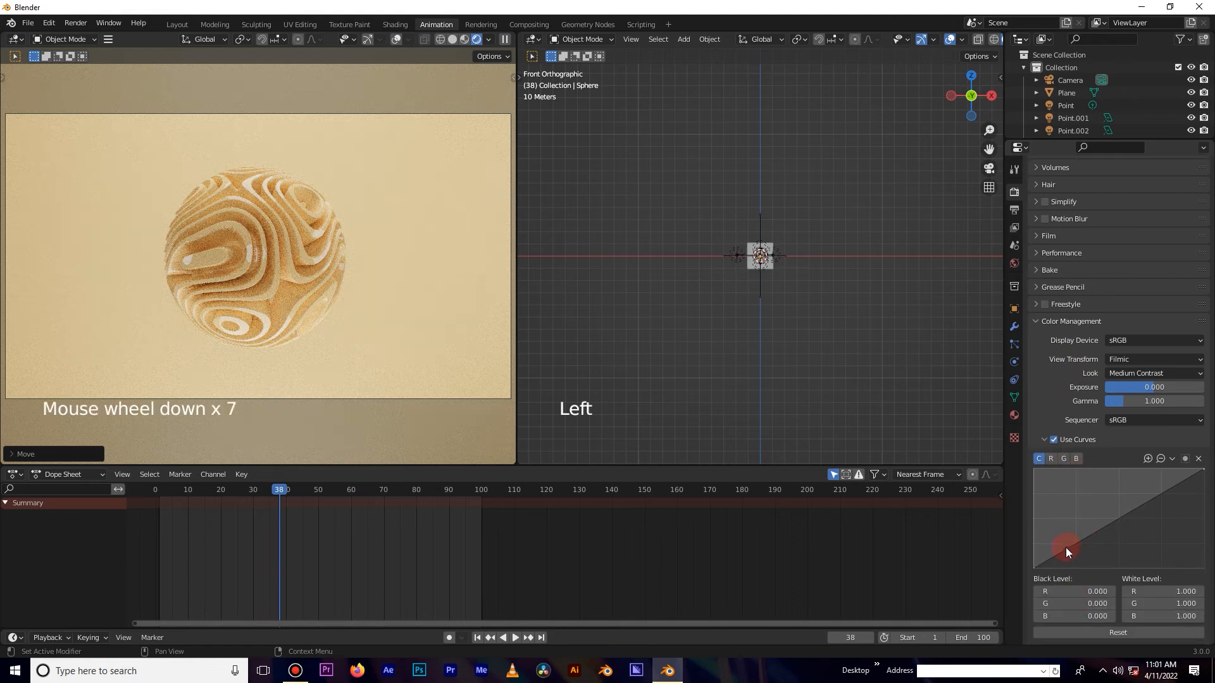
pyautogui.moveTo(1066, 548); pyautogui.dragTo(1074, 554)
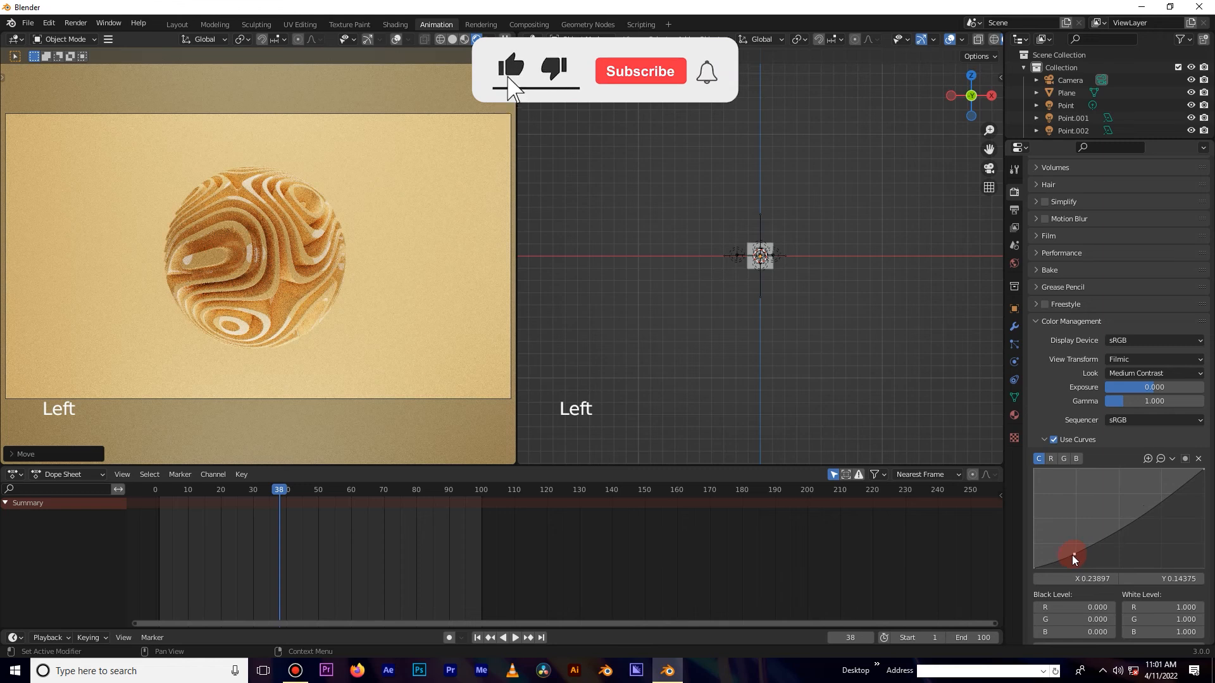
pyautogui.moveTo(1073, 554); pyautogui.dragTo(1112, 528)
pyautogui.click(1106, 538)
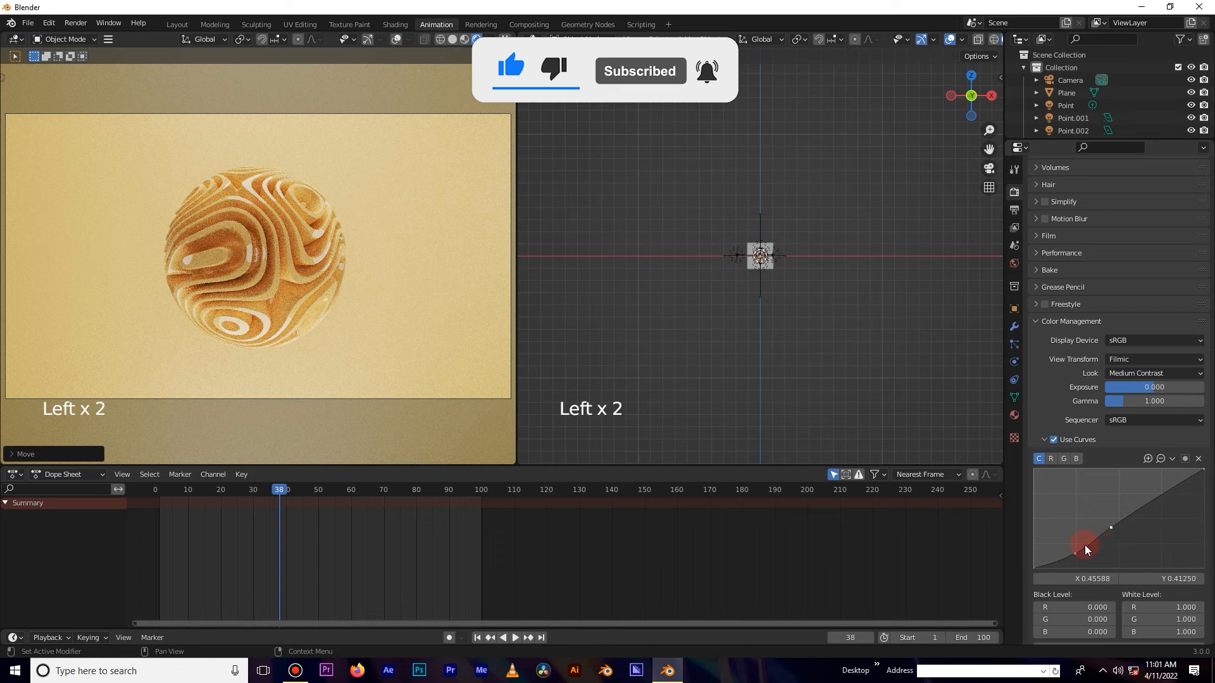
pyautogui.click(1074, 556)
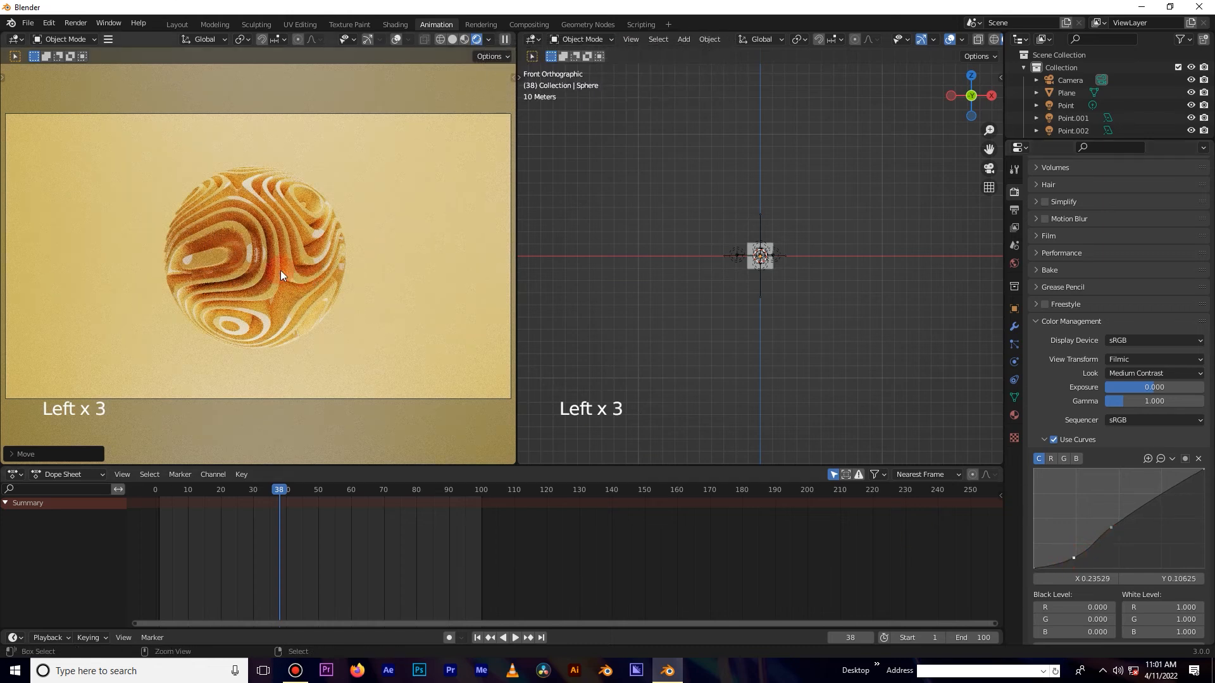
pyautogui.hotkey('ctrl', 'z')
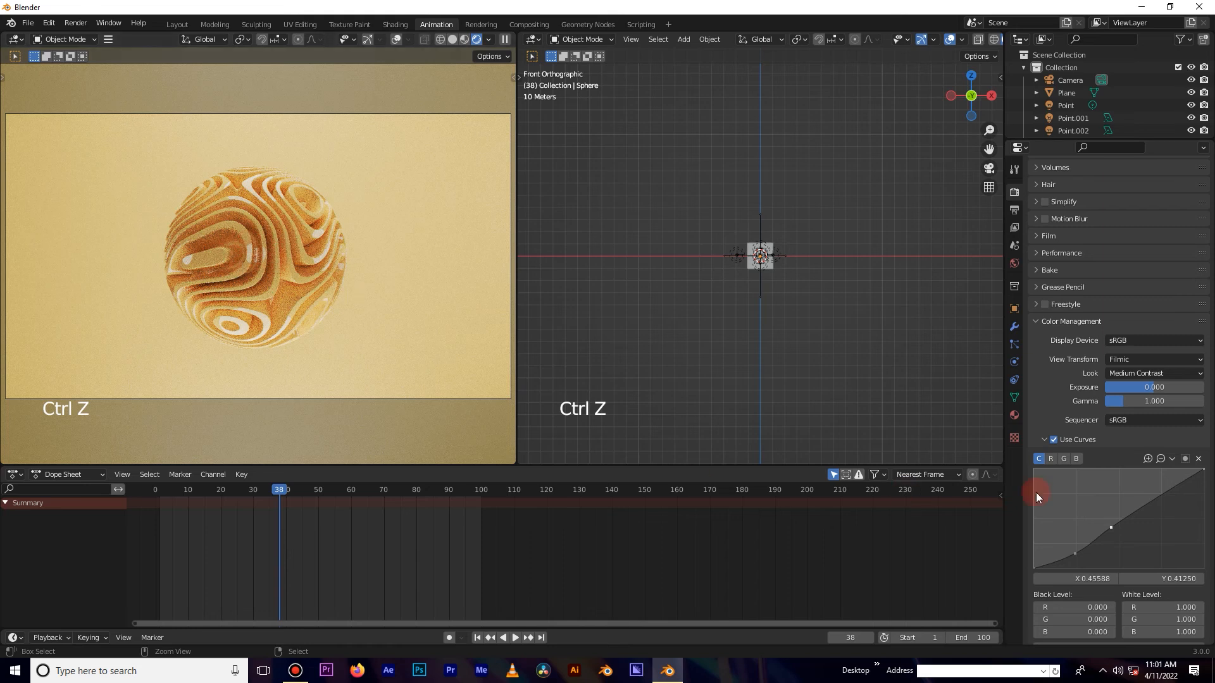
pyautogui.click(1054, 440)
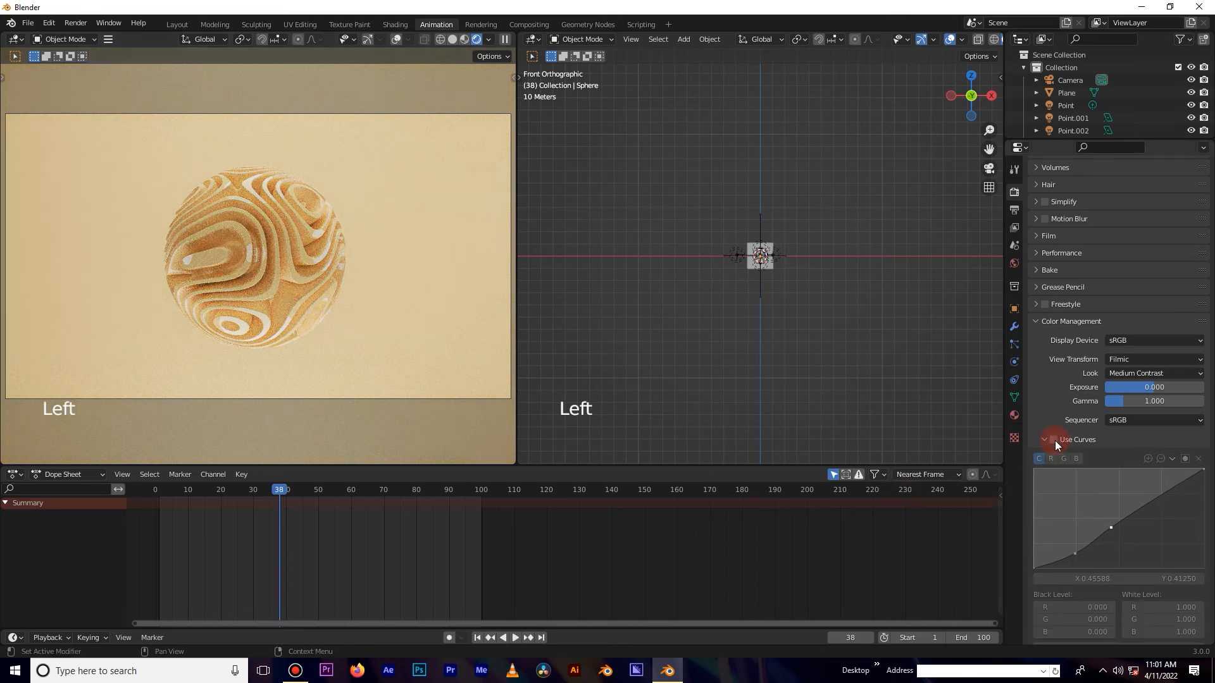
pyautogui.click(1054, 440)
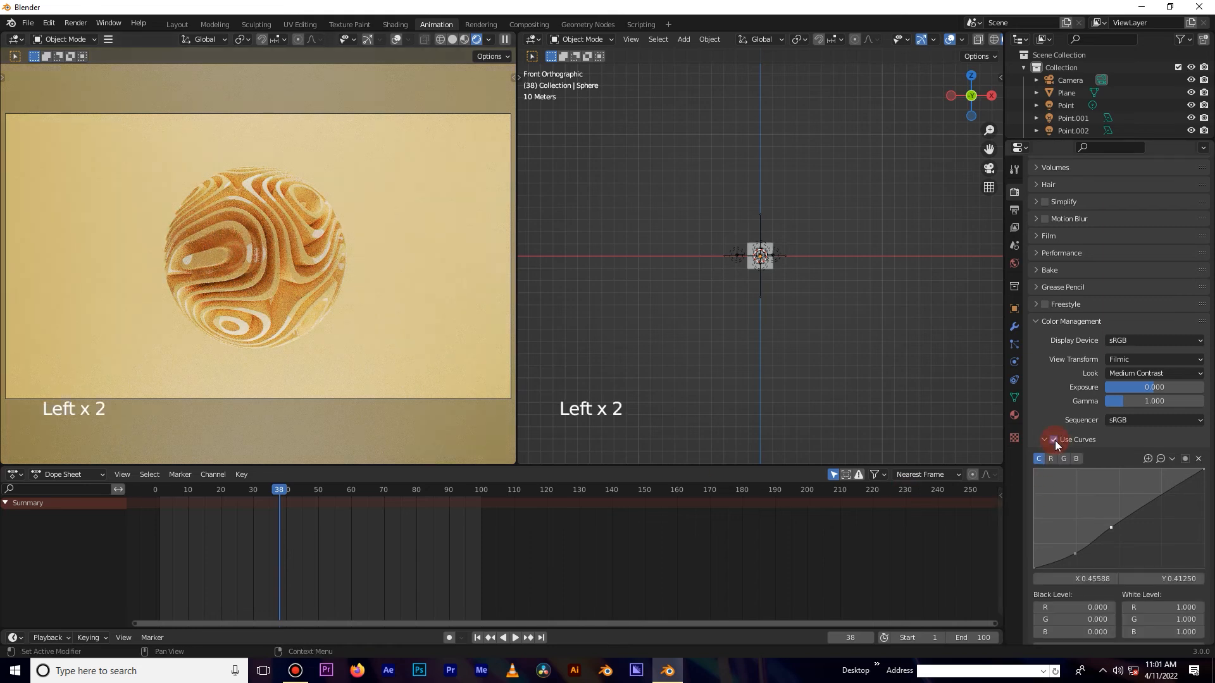
# Select the sphere and open its material settings.
pyautogui.rightClick(314, 254)
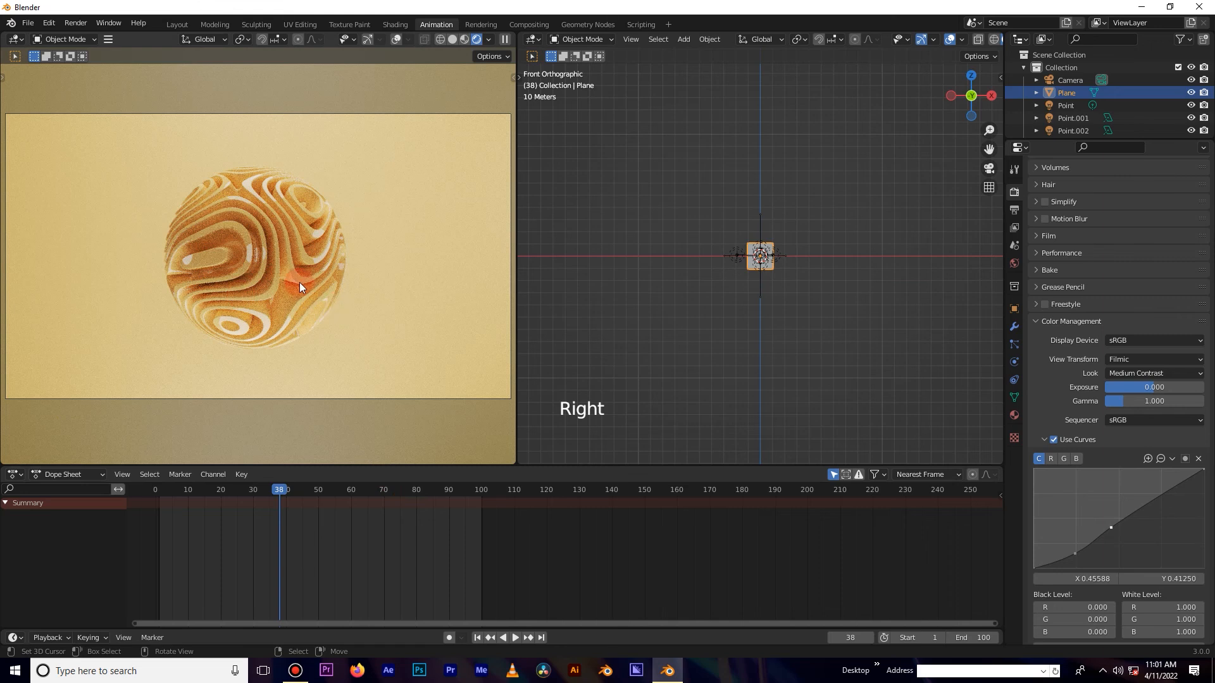
pyautogui.scroll(-2, 300, 287)
pyautogui.scroll(2, 300, 286)
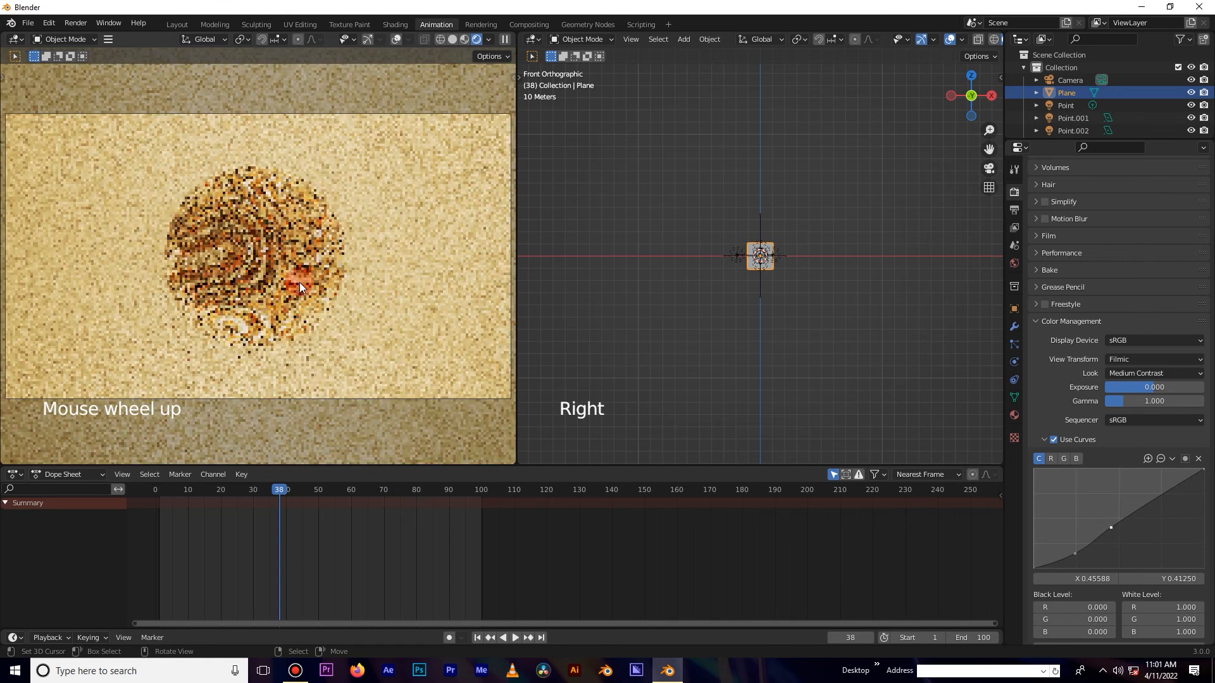
pyautogui.keyDown('ctrl'); pyautogui.moveTo(305, 287); pyautogui.dragTo(305, 287, button='middle'); pyautogui.keyUp('ctrl')
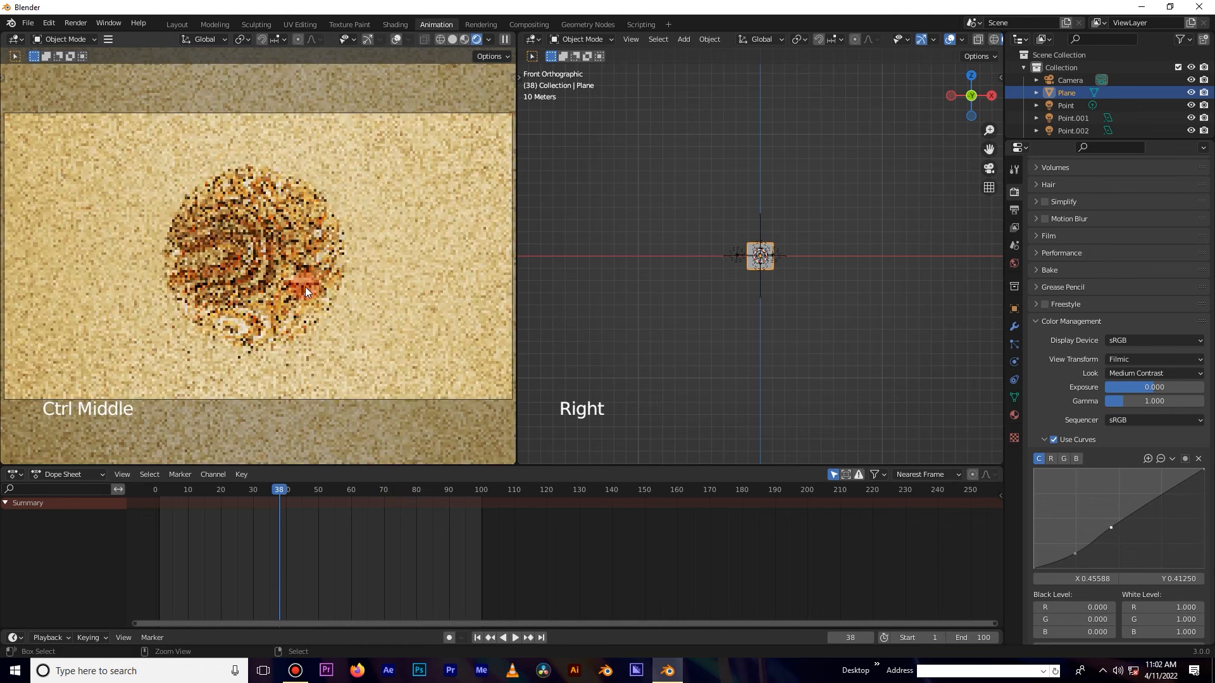
pyautogui.rightClick(276, 249)
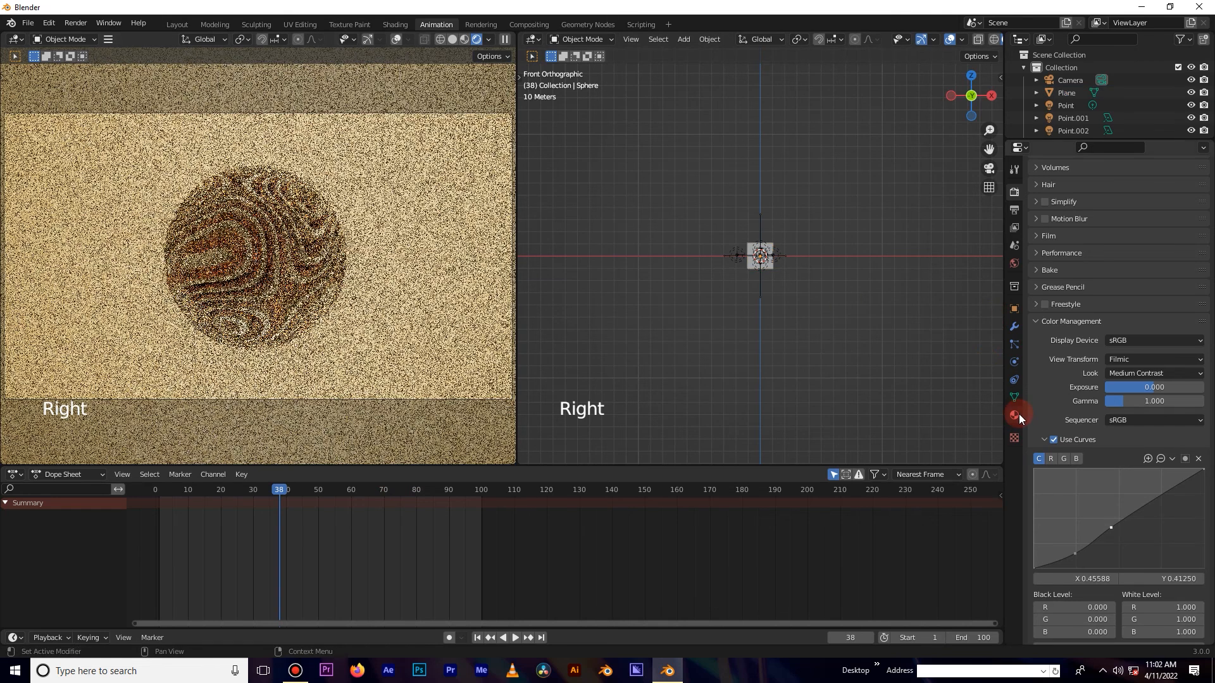
pyautogui.click(1018, 414)
pyautogui.scroll(3, 1073, 306)
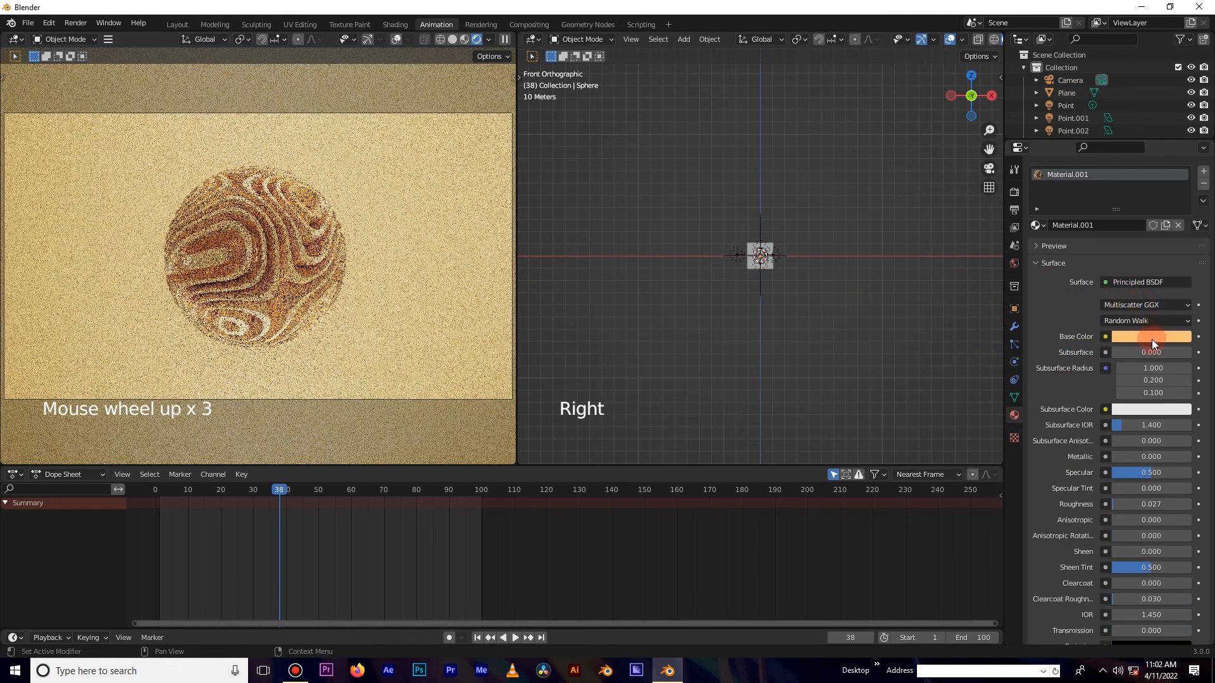
# Try lowering the brightness of the sphere's base colour, then return it to full value.
pyautogui.click(1151, 343)
pyautogui.click(1180, 157)
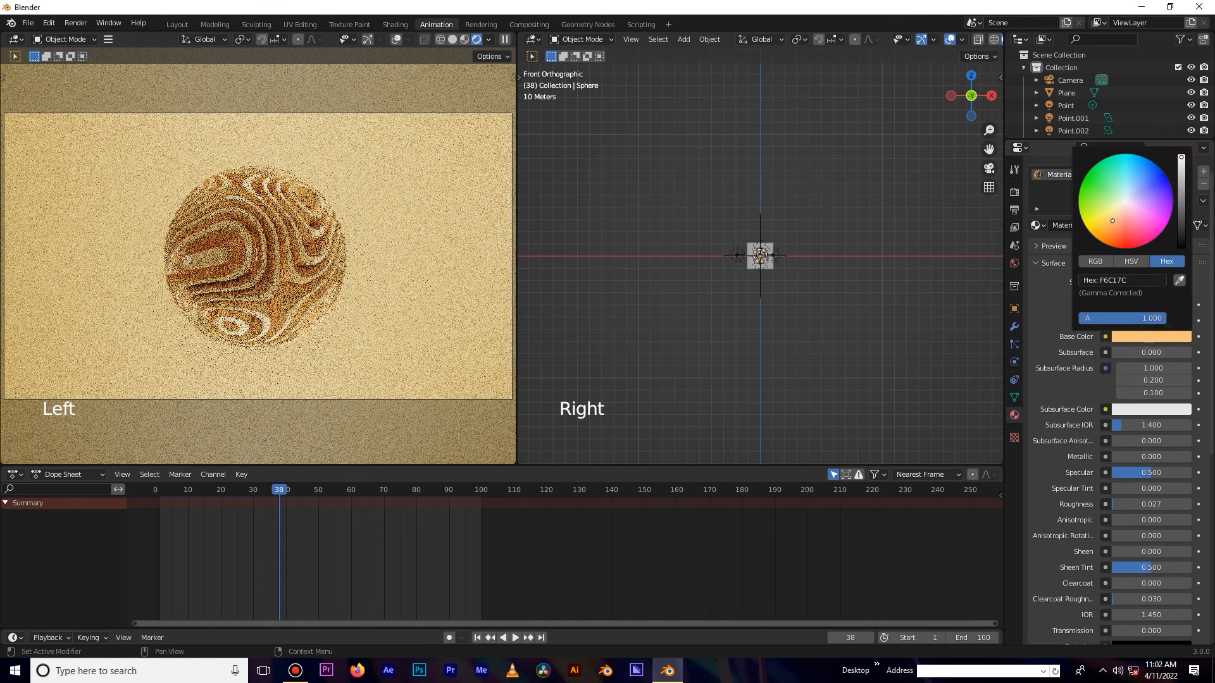
pyautogui.moveTo(1181, 157); pyautogui.dragTo(1182, 193)
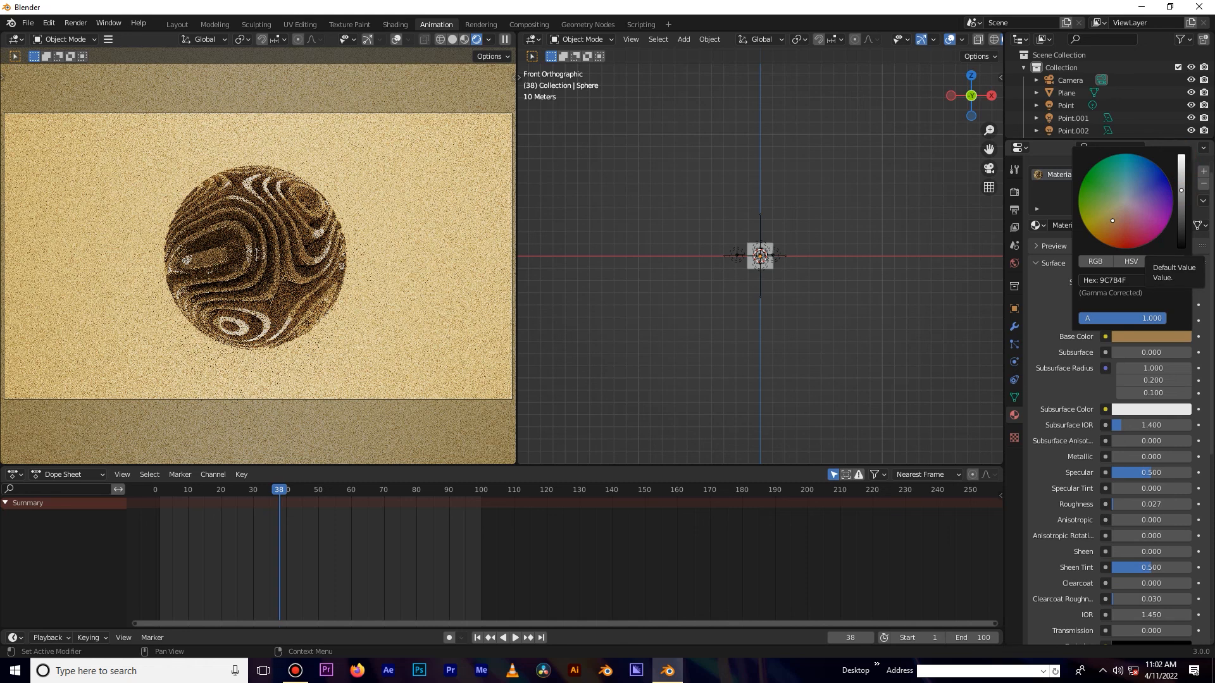
pyautogui.click(1181, 158)
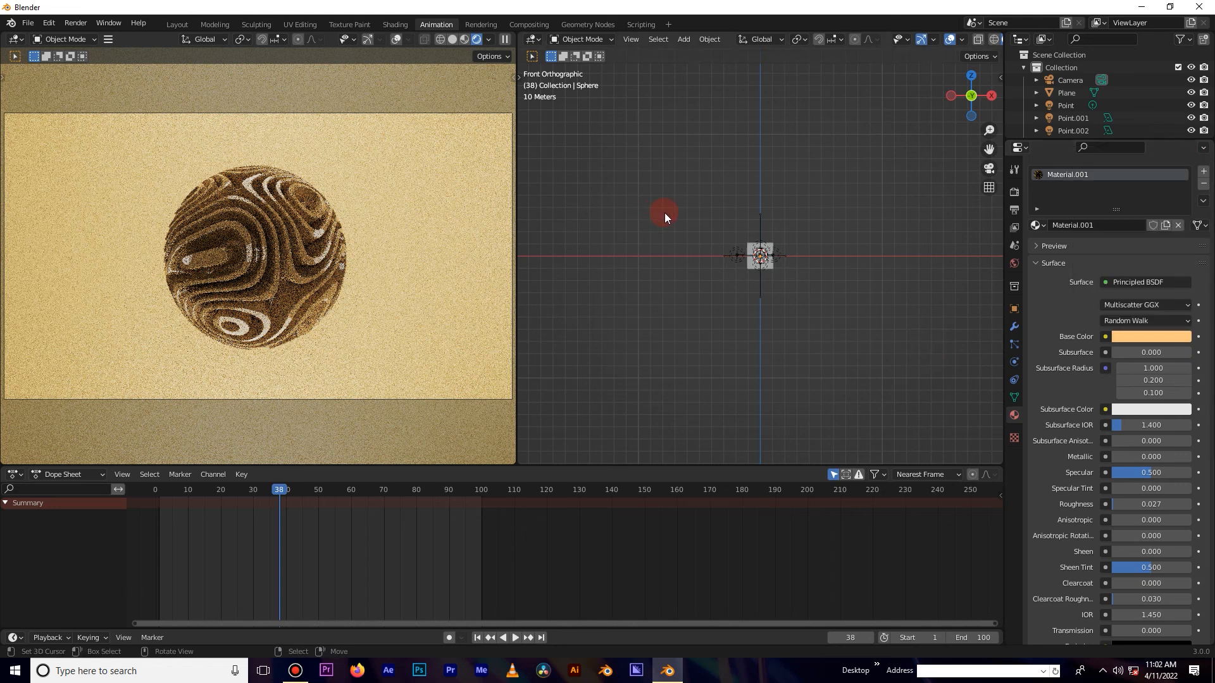
pyautogui.click(532, 39)
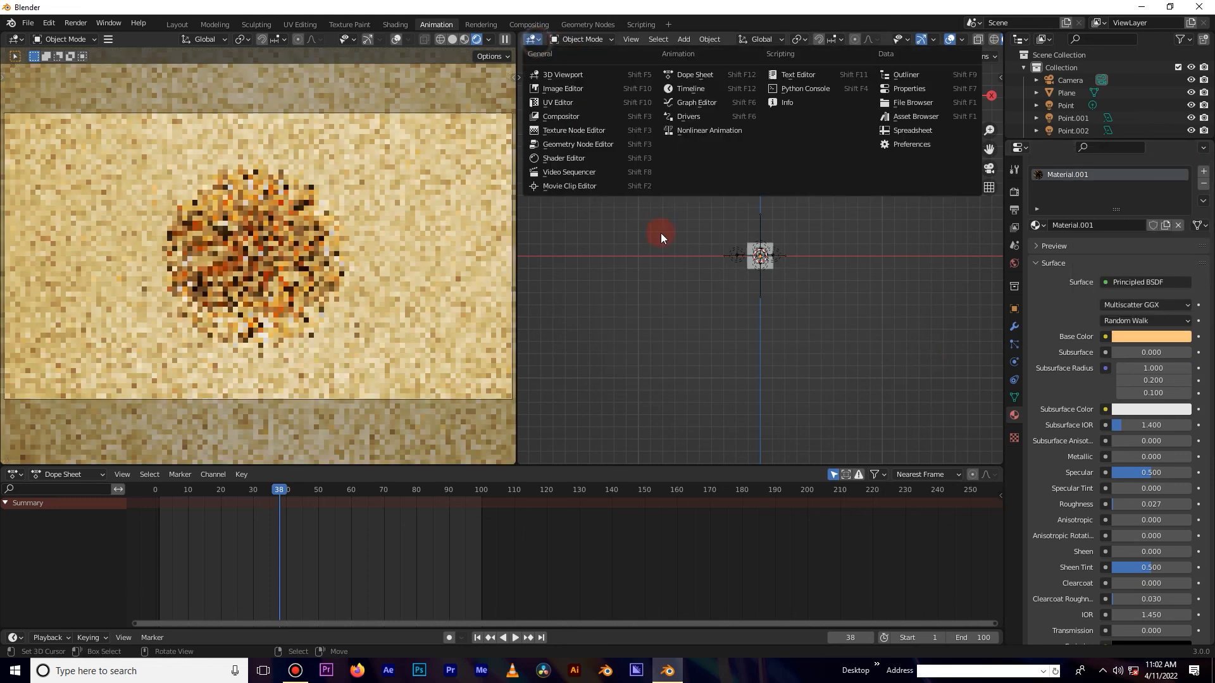
pyautogui.click(10, 24)
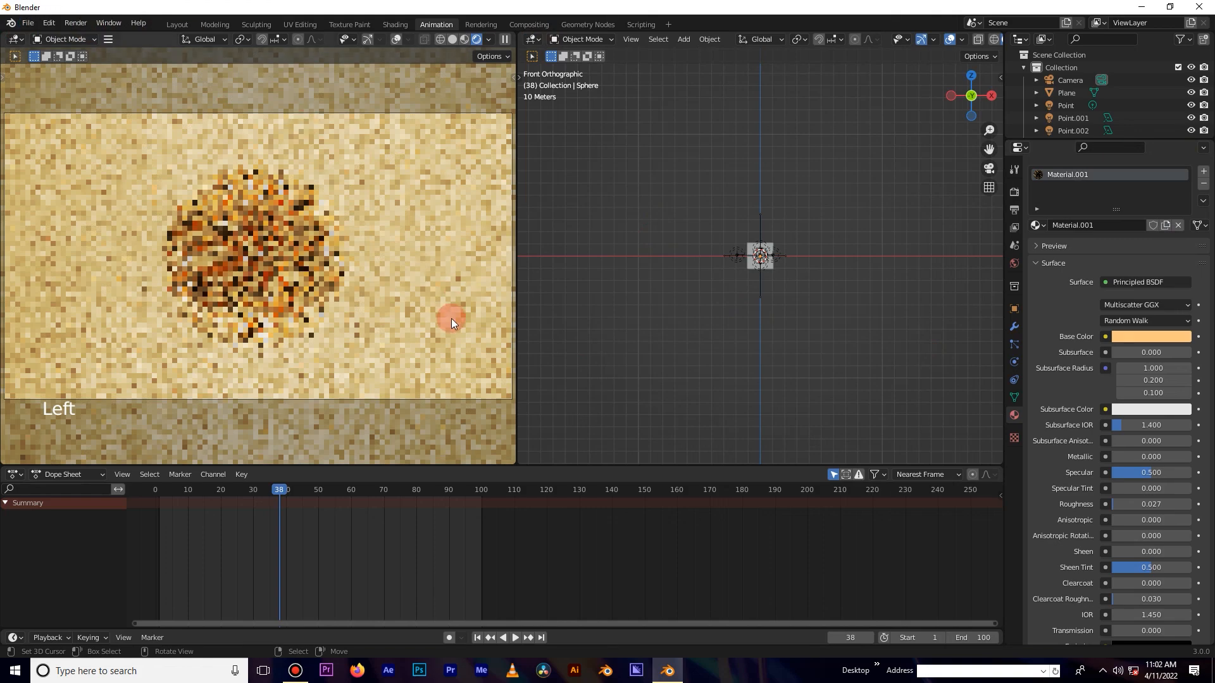